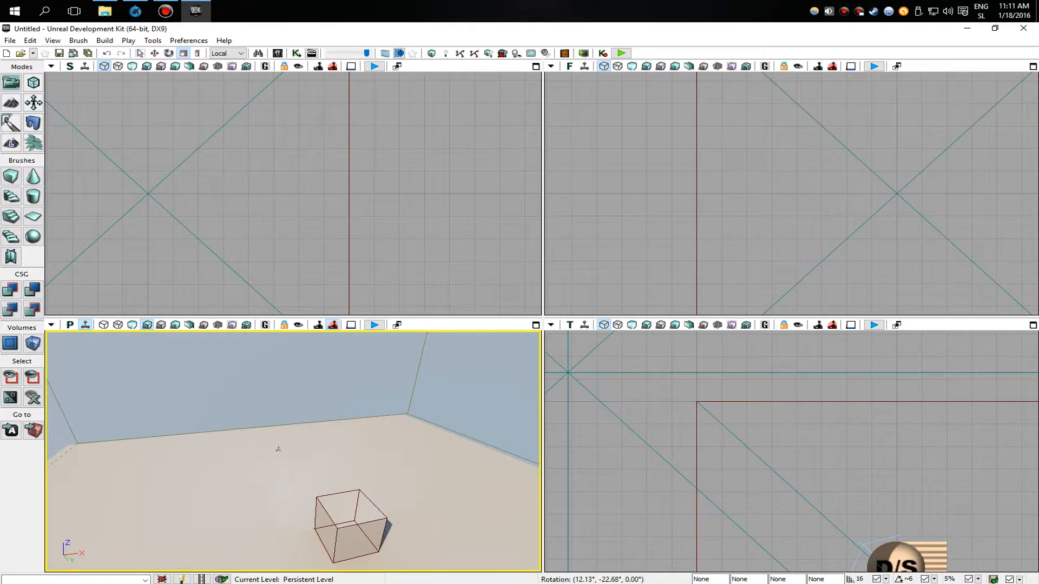
# Step: Open the Content Browser, show all object types and clear the existing "floor" search
pyautogui.moveTo(434, 358)
pyautogui.mouseDown(button='right')
pyautogui.moveTo(426, 372)
pyautogui.moveTo(449, 363)
pyautogui.mouseUp(button='right')
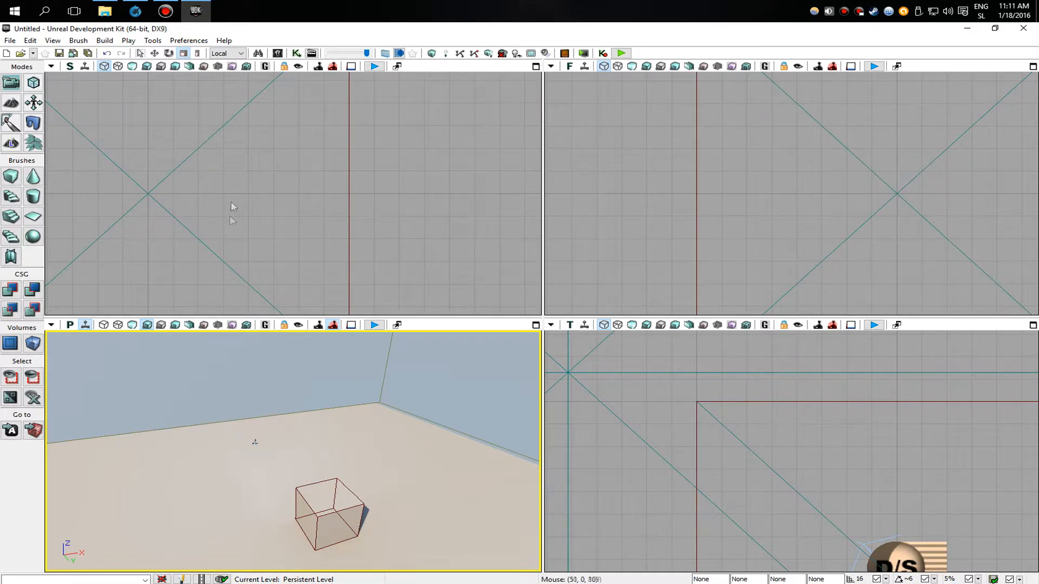
pyautogui.click(277, 53)
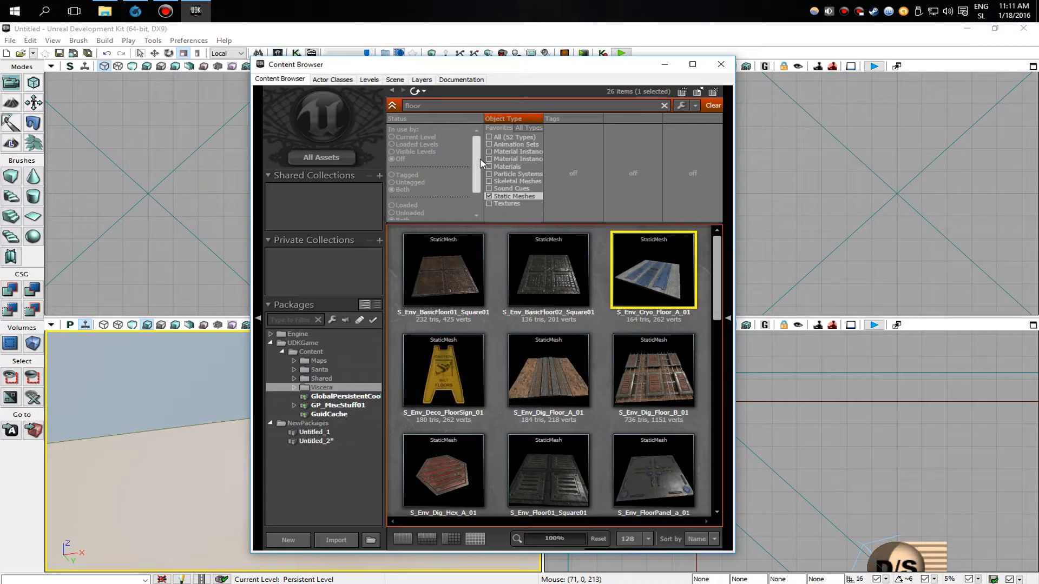
pyautogui.moveTo(463, 66); pyautogui.dragTo(446, 58)
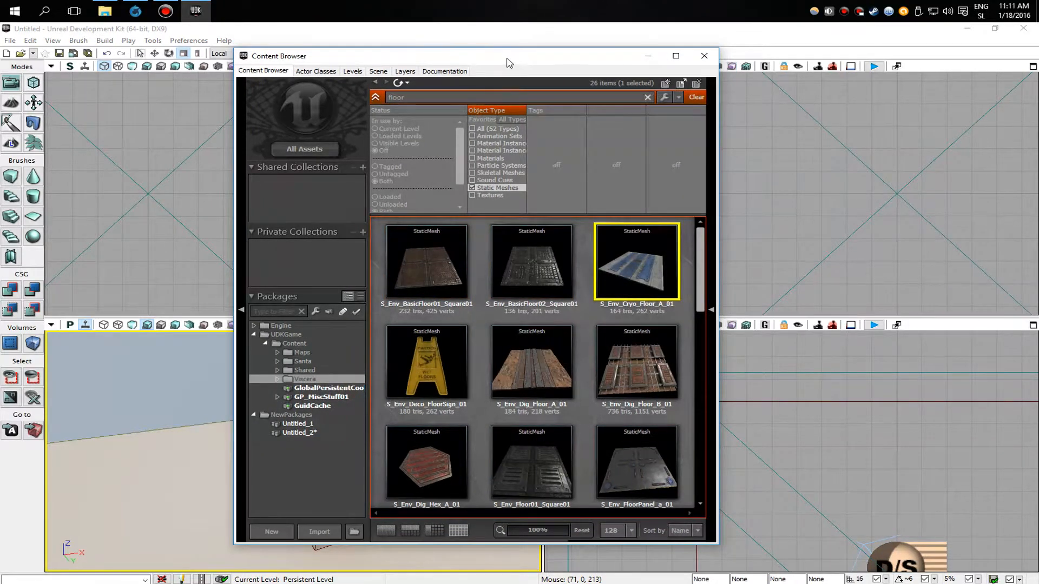
pyautogui.moveTo(510, 63); pyautogui.dragTo(512, 58)
pyautogui.click(256, 328)
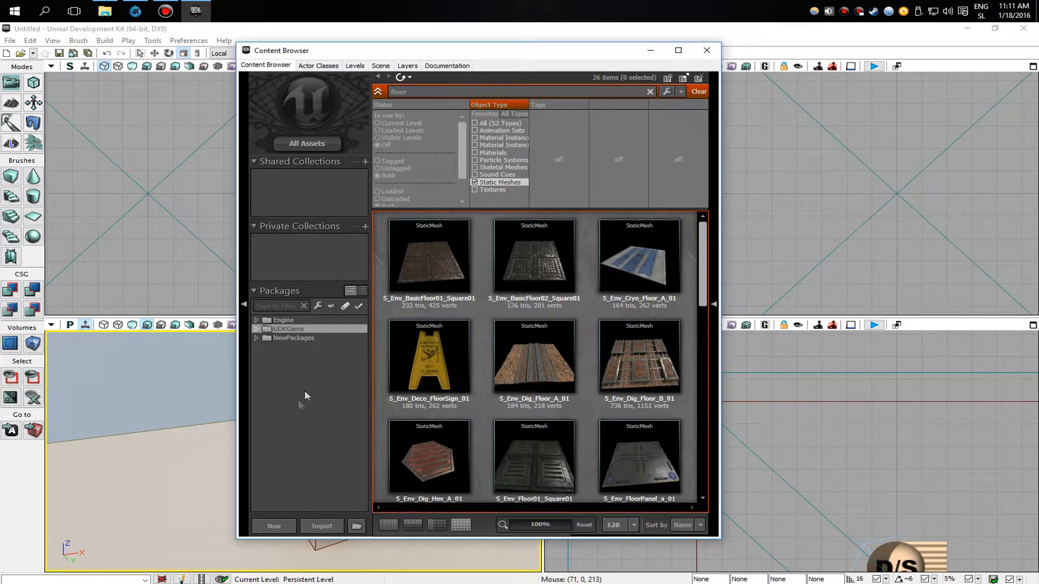
pyautogui.click(475, 182)
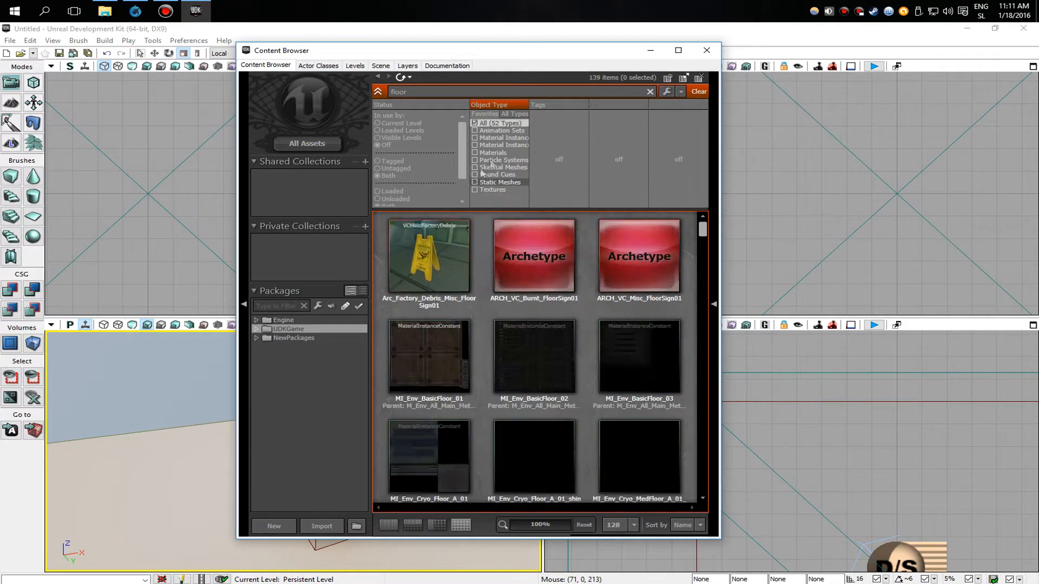
pyautogui.click(650, 92)
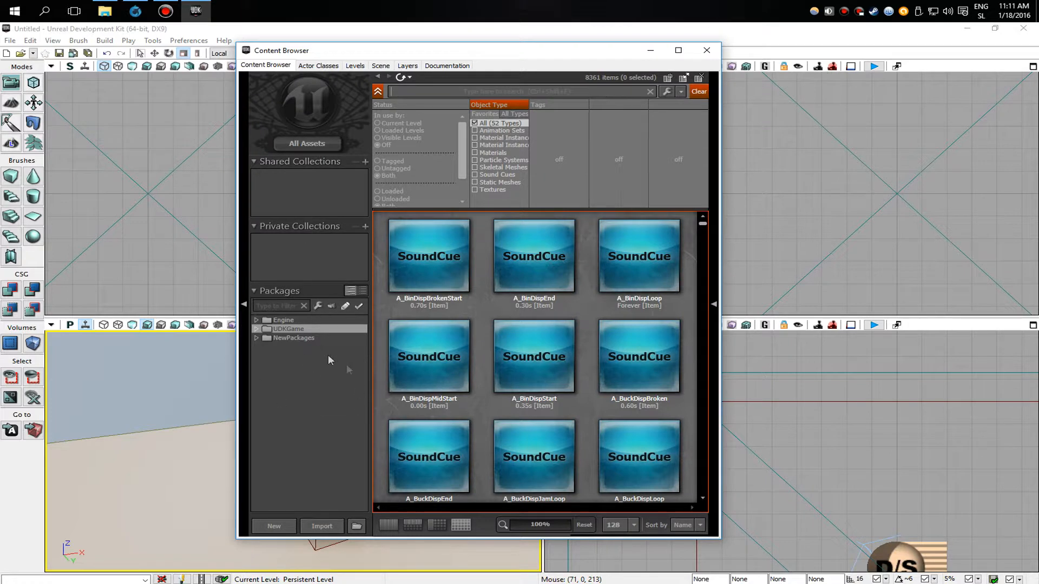
# Step: Expand UDKGame's Content folder in the package tree and select the Viscera folder
pyautogui.click(256, 329)
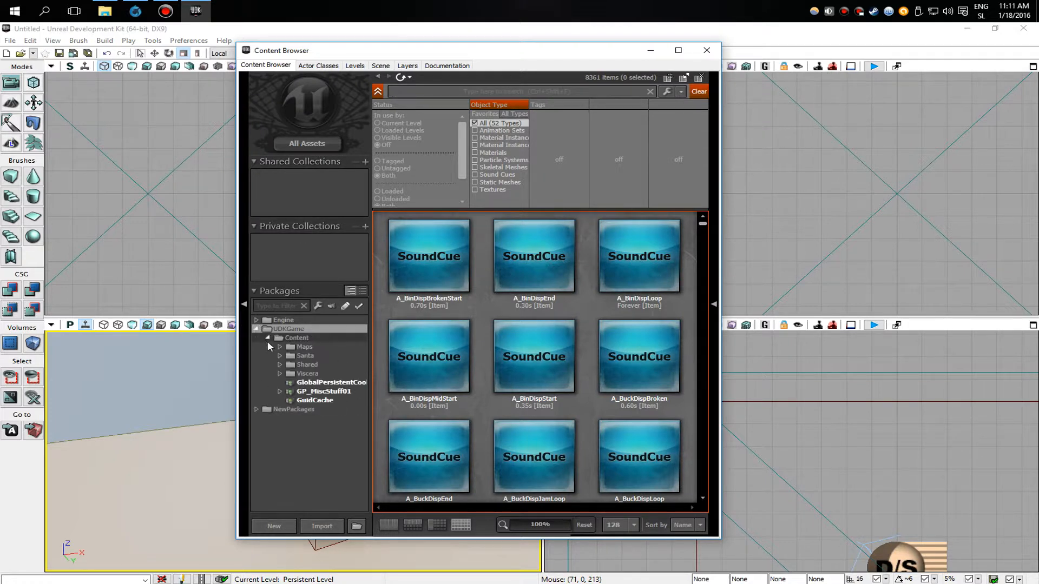
pyautogui.click(307, 374)
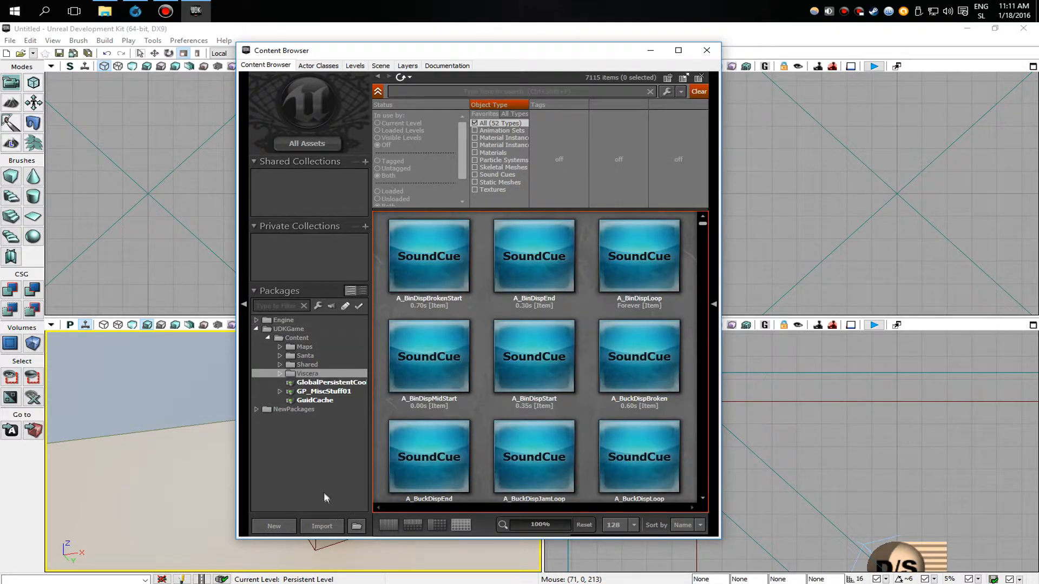
pyautogui.rightClick(319, 378)
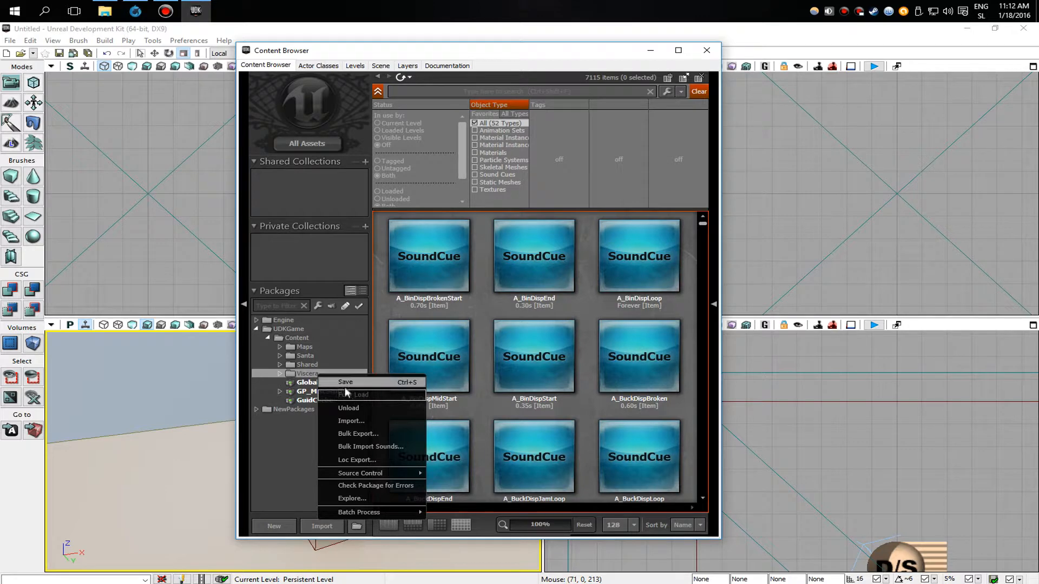
pyautogui.click(306, 365)
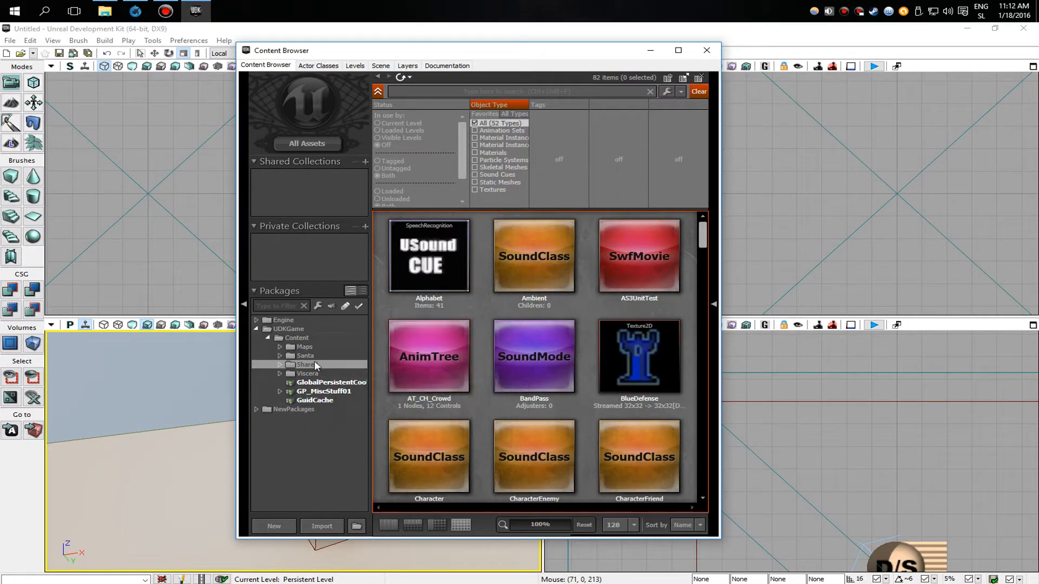
pyautogui.click(313, 372)
pyautogui.click(315, 365)
pyautogui.click(317, 373)
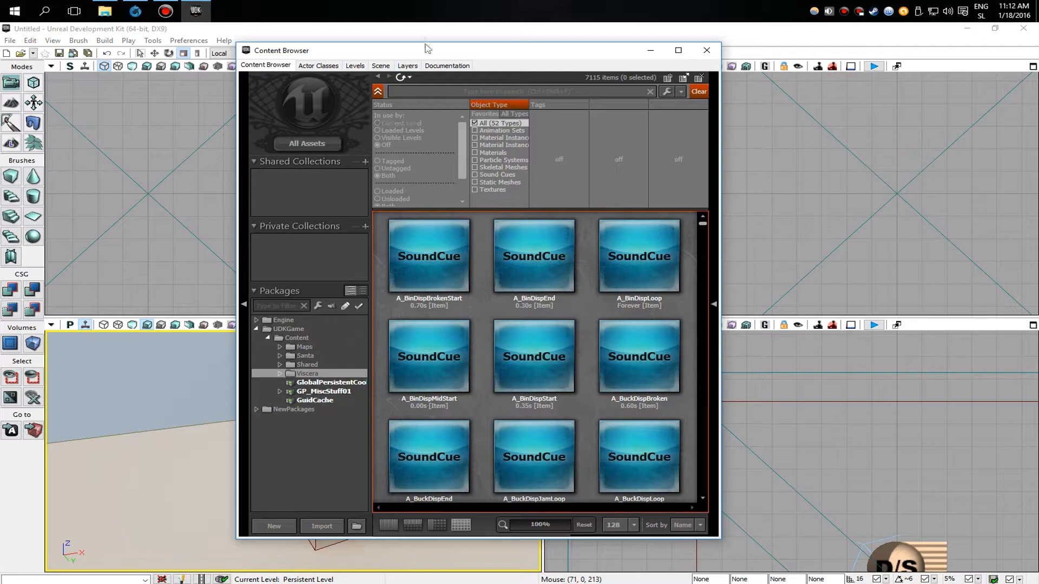
# Step: Search the Viscera assets for "floor" and look through the matching materials, meshes and textures
pyautogui.moveTo(432, 56); pyautogui.dragTo(440, 78)
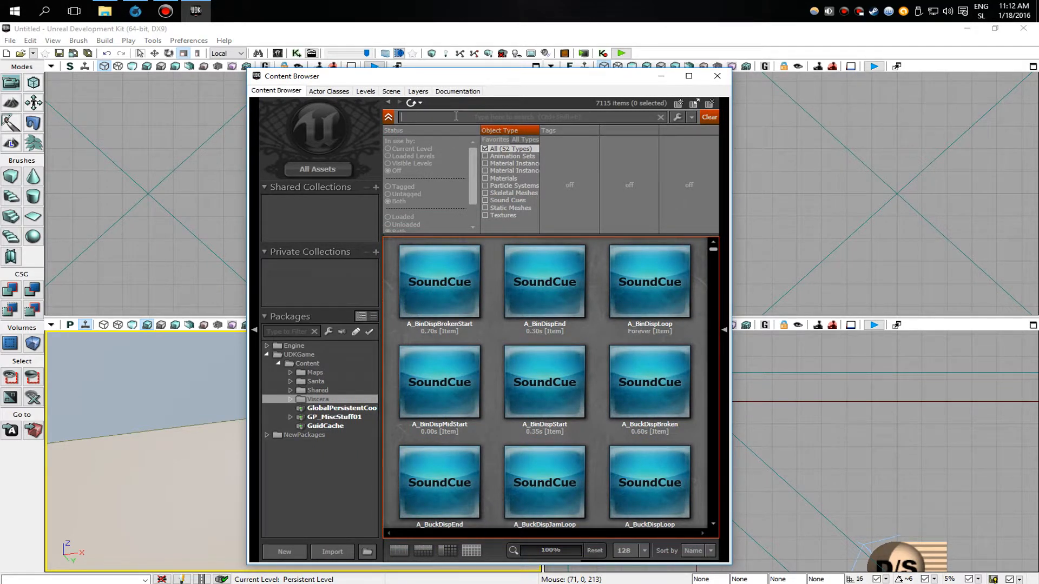
pyautogui.write('floor')
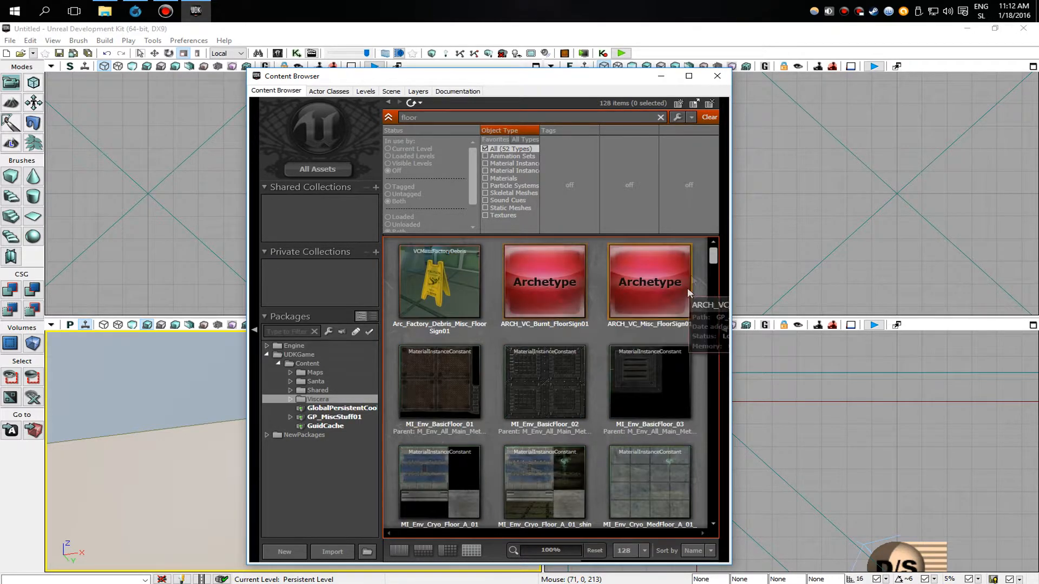
pyautogui.moveTo(712, 257); pyautogui.dragTo(713, 380)
pyautogui.click(555, 318)
pyautogui.scroll(2, 559, 340)
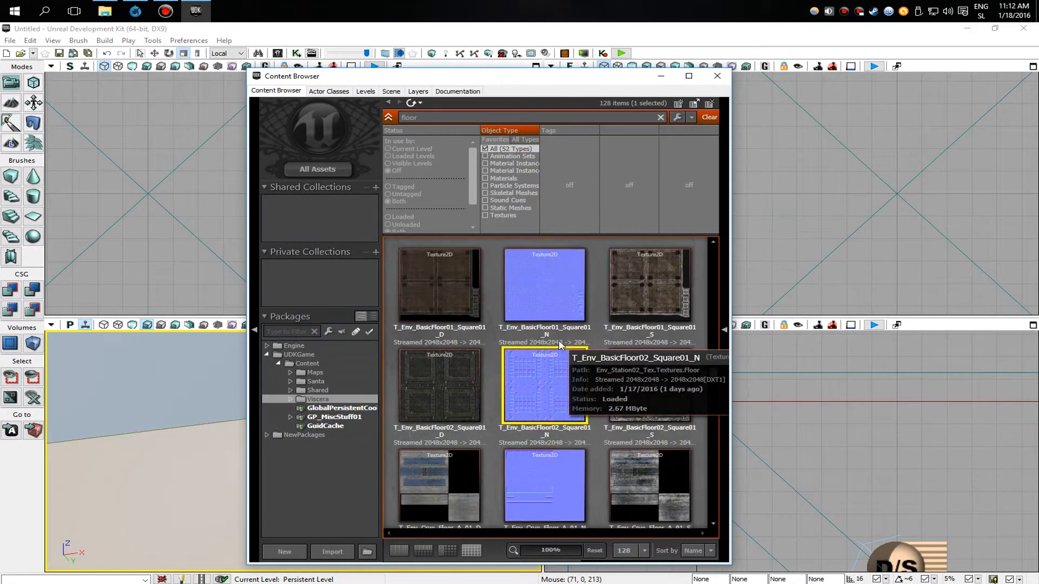
pyautogui.click(553, 317)
pyautogui.scroll(5, 568, 344)
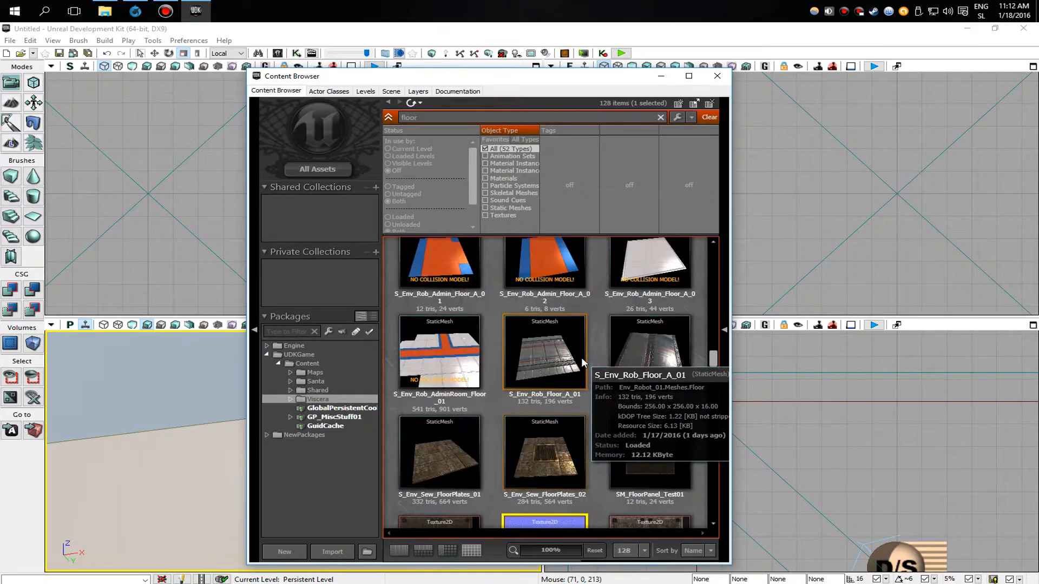
pyautogui.click(553, 351)
pyautogui.click(476, 351)
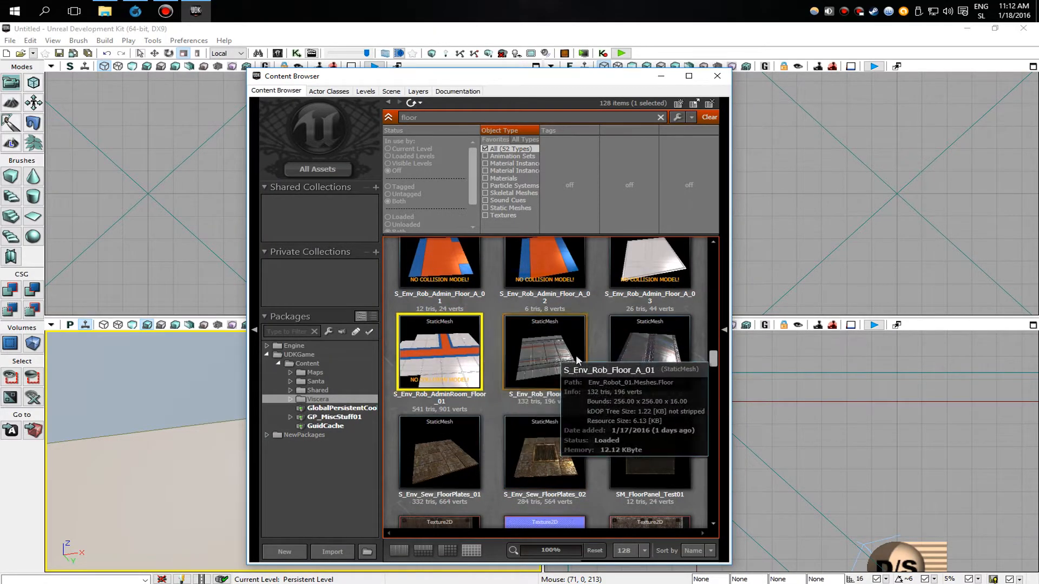
pyautogui.scroll(-2, 595, 356)
pyautogui.moveTo(712, 364); pyautogui.dragTo(727, 240)
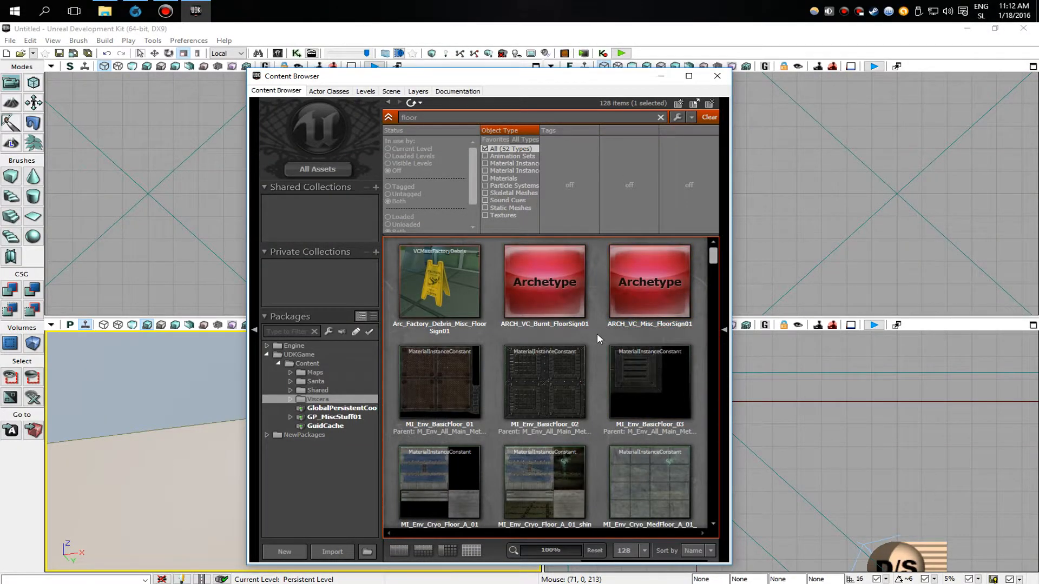
# Step: Limit the floor results to static meshes and move the Content Browser clear of the perspective viewport
pyautogui.click(482, 208)
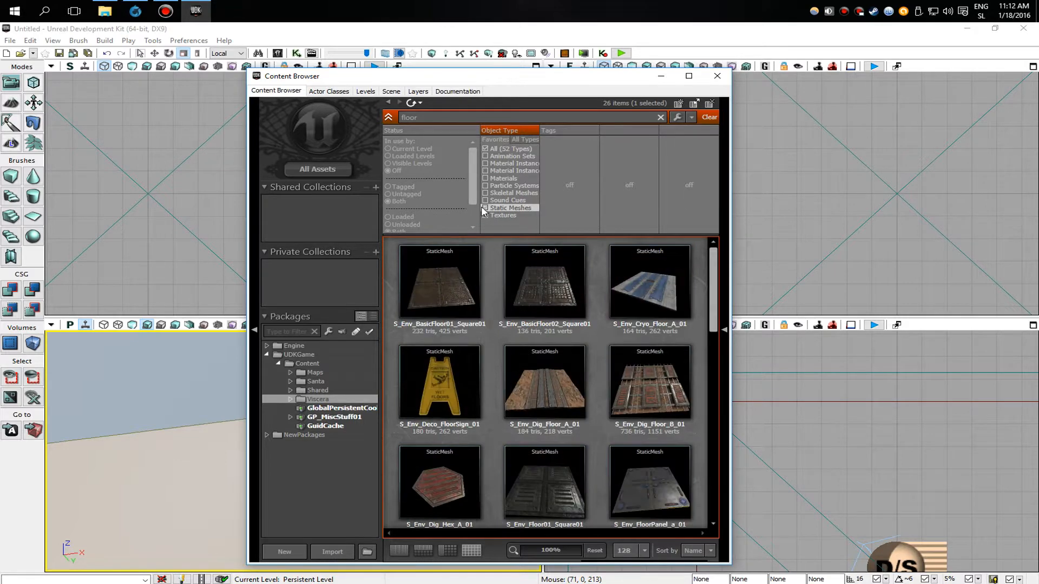
pyautogui.moveTo(712, 305); pyautogui.dragTo(690, 281)
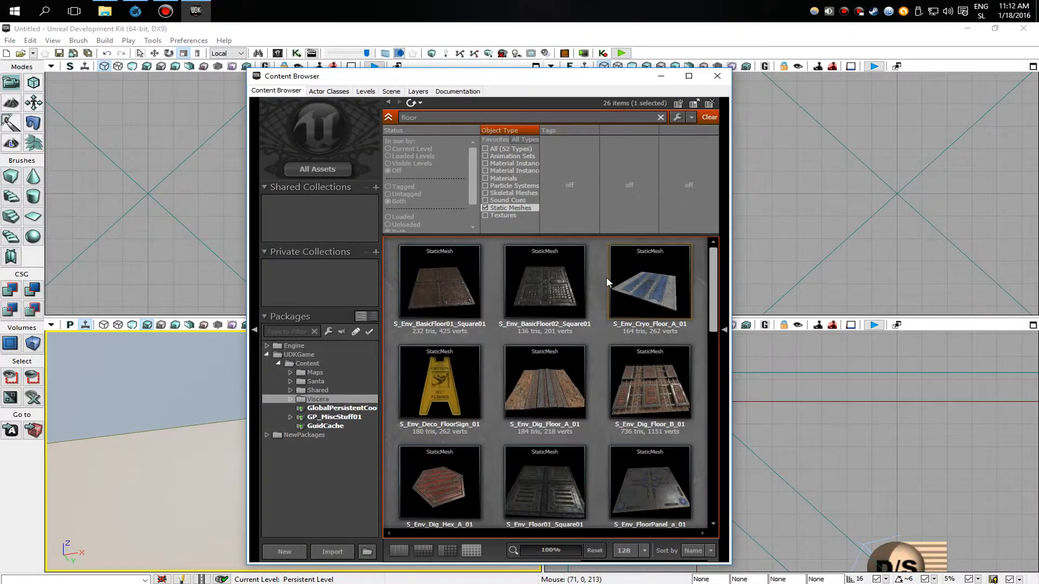
pyautogui.click(557, 278)
pyautogui.moveTo(547, 265); pyautogui.dragTo(195, 474)
pyautogui.moveTo(543, 302); pyautogui.dragTo(543, 302)
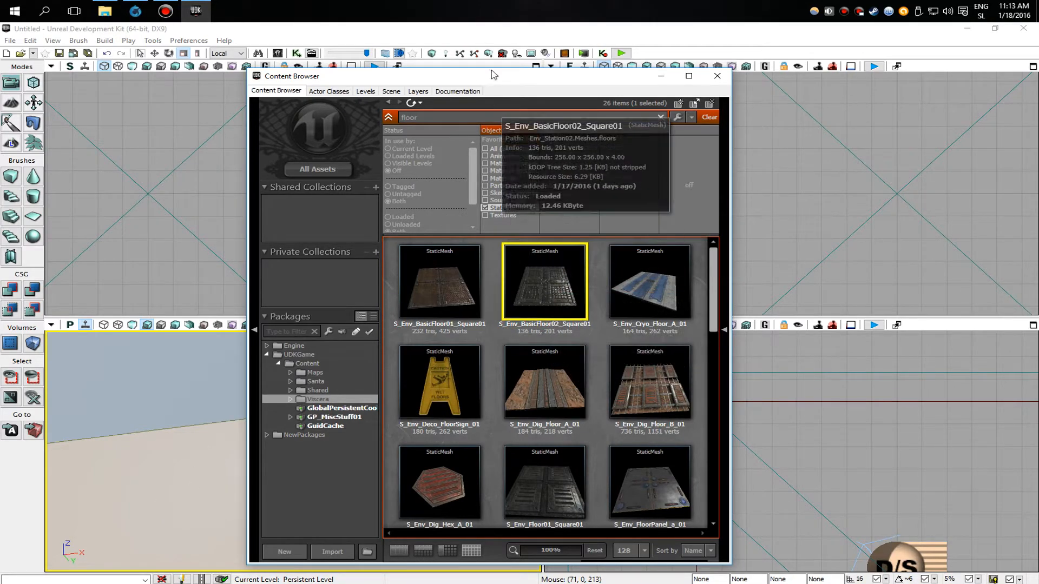
pyautogui.moveTo(521, 78); pyautogui.dragTo(798, 43)
# Step: Add the S_Env_BasicFloor01_Square01 static mesh to the ground beside the builder brush in the perspective view
pyautogui.click(718, 268)
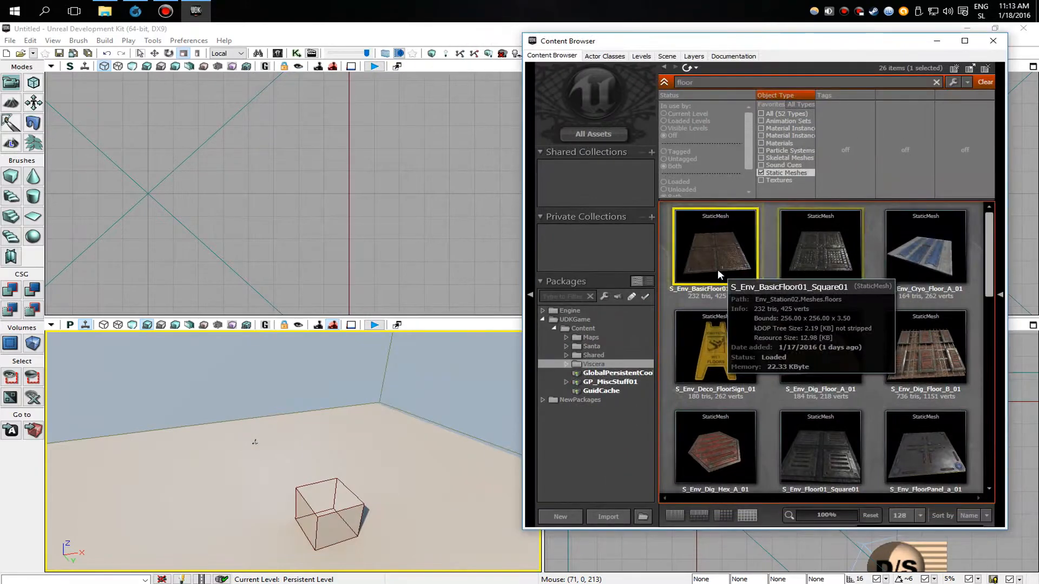
pyautogui.moveTo(407, 514)
pyautogui.mouseDown(button='right')
pyautogui.moveTo(408, 500)
pyautogui.moveTo(404, 509)
pyautogui.moveTo(396, 499)
pyautogui.mouseUp(button='right')
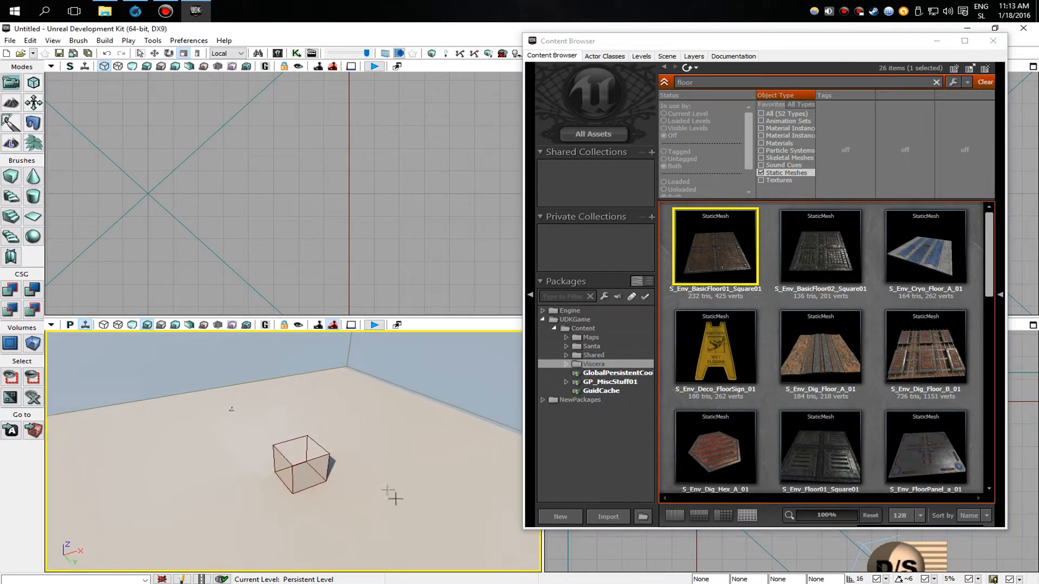
pyautogui.rightClick(391, 449)
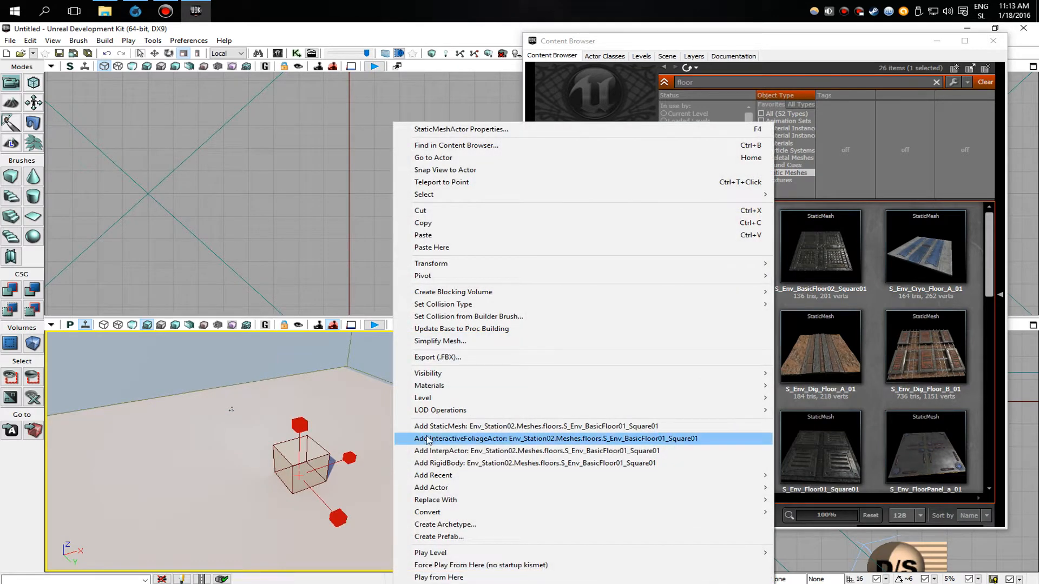
pyautogui.click(429, 426)
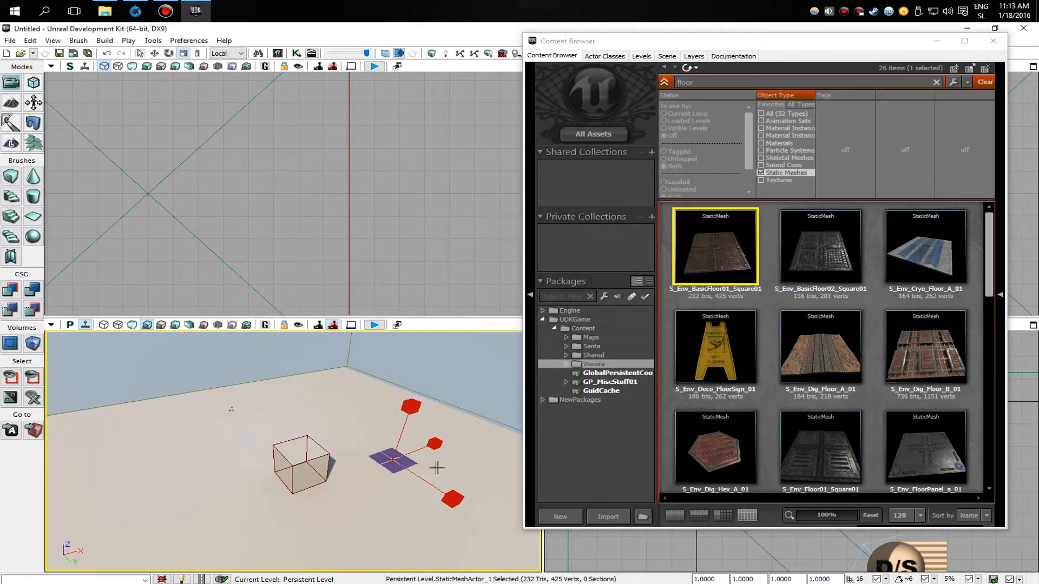
# Step: Switch to the translation widget and raise the new BasicFloor01 tile above the ground
pyautogui.moveTo(451, 461); pyautogui.dragTo(419, 455, button='right')
pyautogui.press('space')
pyautogui.moveTo(295, 402); pyautogui.dragTo(294, 358)
pyautogui.moveTo(299, 368); pyautogui.dragTo(261, 402, button='right')
# Step: Place the S_Env_BasicFloor02_Square01 static mesh near the first tile and raise it off the ground
pyautogui.click(832, 238)
pyautogui.moveTo(831, 238); pyautogui.dragTo(243, 448)
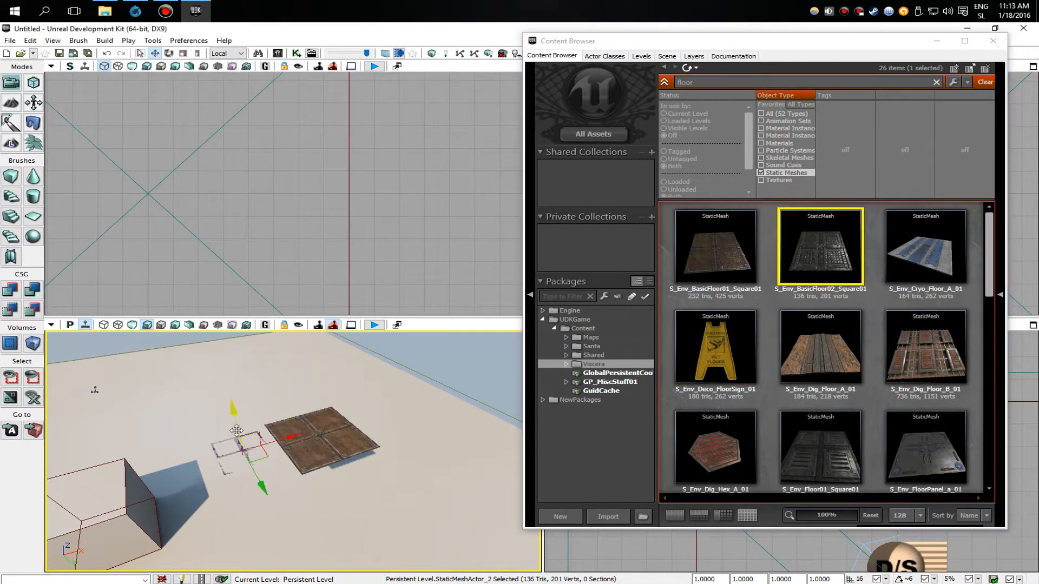
pyautogui.moveTo(237, 413); pyautogui.dragTo(233, 368)
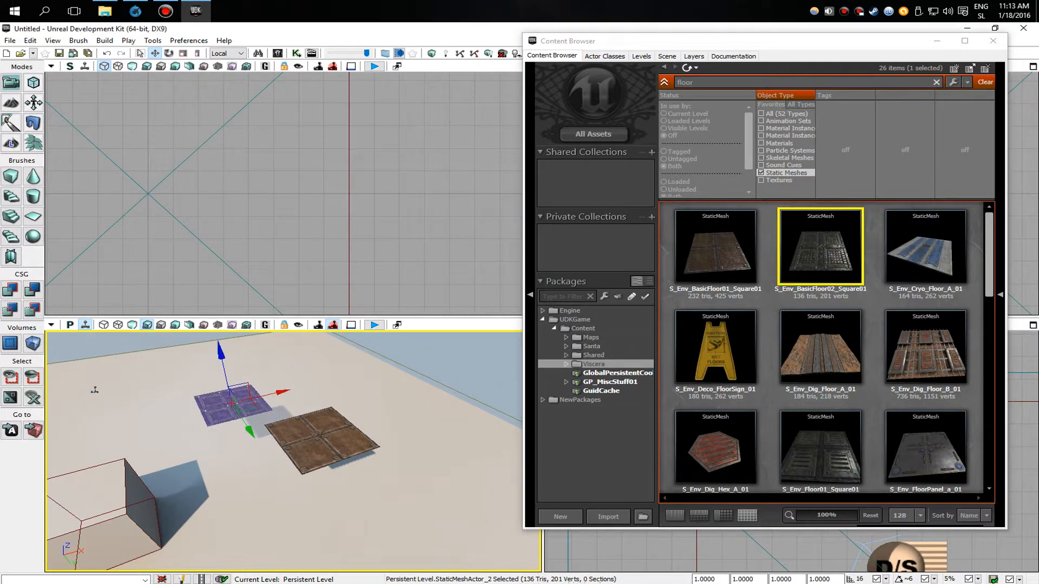
# Step: Close the Content Browser and, in the top view, move the BasicFloor02 tile flush against the BasicFloor01 tile's edge
pyautogui.click(1001, 43)
pyautogui.moveTo(492, 440); pyautogui.dragTo(495, 438, button='right')
pyautogui.moveTo(710, 451); pyautogui.dragTo(685, 394, button='right')
pyautogui.scroll(-20, 685, 395)
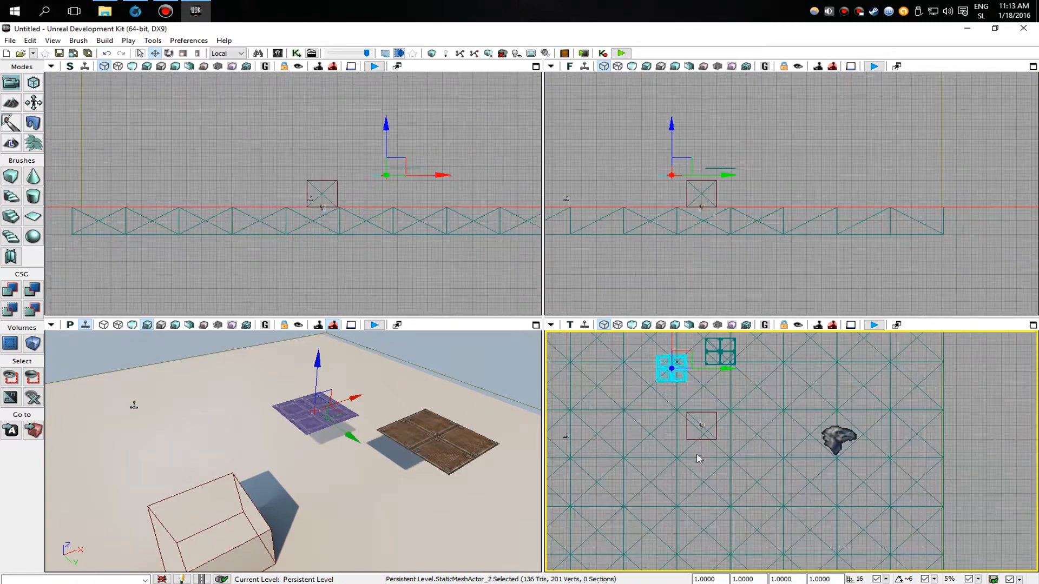
pyautogui.moveTo(701, 464); pyautogui.dragTo(766, 534, button='right')
pyautogui.moveTo(730, 251); pyautogui.dragTo(758, 285, button='right')
pyautogui.moveTo(439, 281); pyautogui.dragTo(504, 273, button='right')
pyautogui.moveTo(470, 450)
pyautogui.mouseDown(button='right')
pyautogui.moveTo(460, 463)
pyautogui.moveTo(458, 449)
pyautogui.moveTo(466, 487)
pyautogui.moveTo(488, 454)
pyautogui.moveTo(509, 452)
pyautogui.moveTo(506, 481)
pyautogui.moveTo(488, 438)
pyautogui.moveTo(481, 444)
pyautogui.mouseUp(button='right')
pyautogui.moveTo(838, 453); pyautogui.dragTo(762, 485, button='right')
pyautogui.scroll(9, 744, 403)
pyautogui.moveTo(738, 452); pyautogui.dragTo(786, 499, button='right')
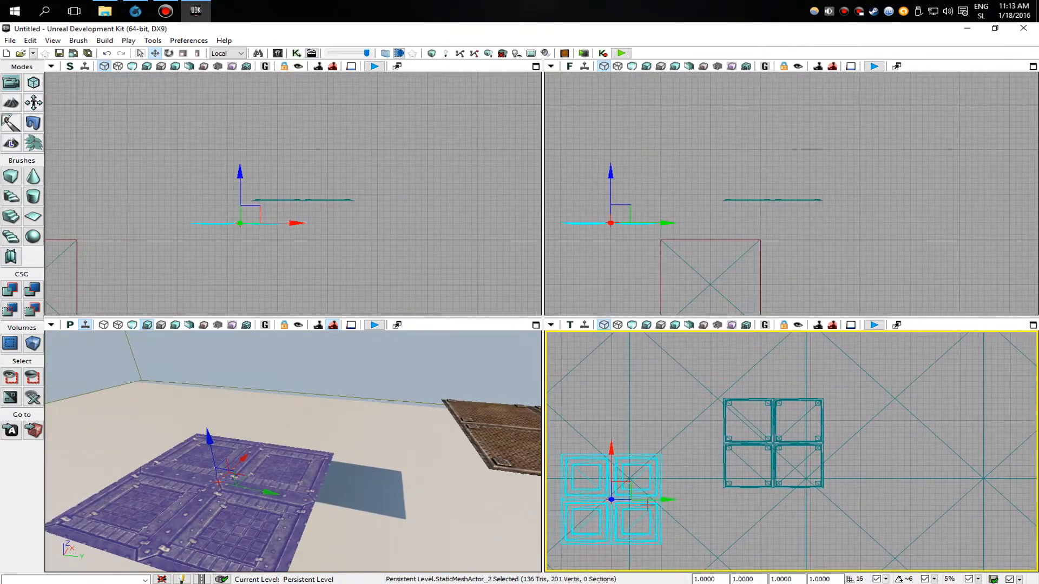
pyautogui.moveTo(633, 489); pyautogui.dragTo(697, 431)
pyautogui.scroll(3, 704, 438)
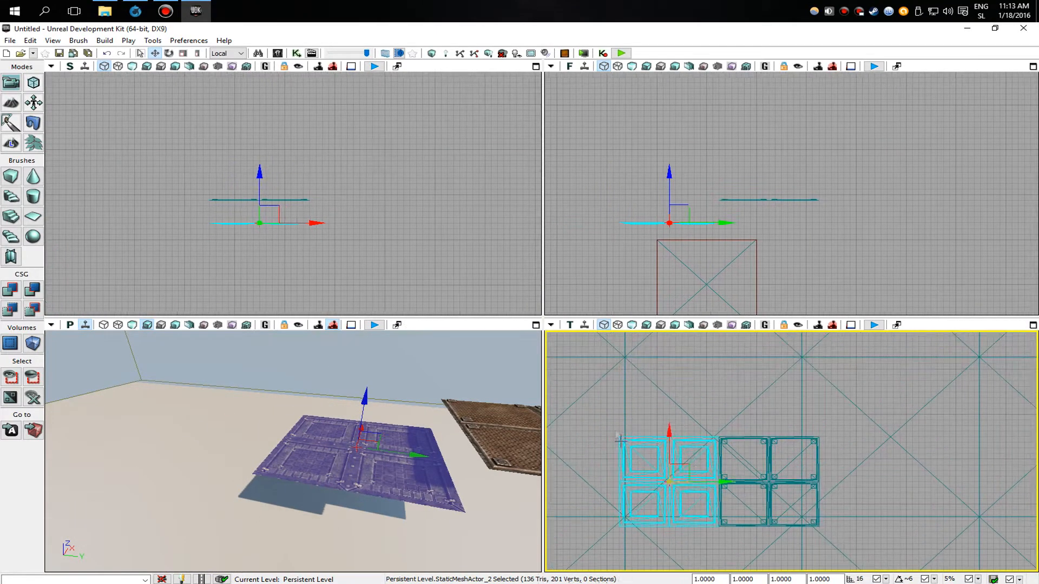
pyautogui.scroll(3, 711, 442)
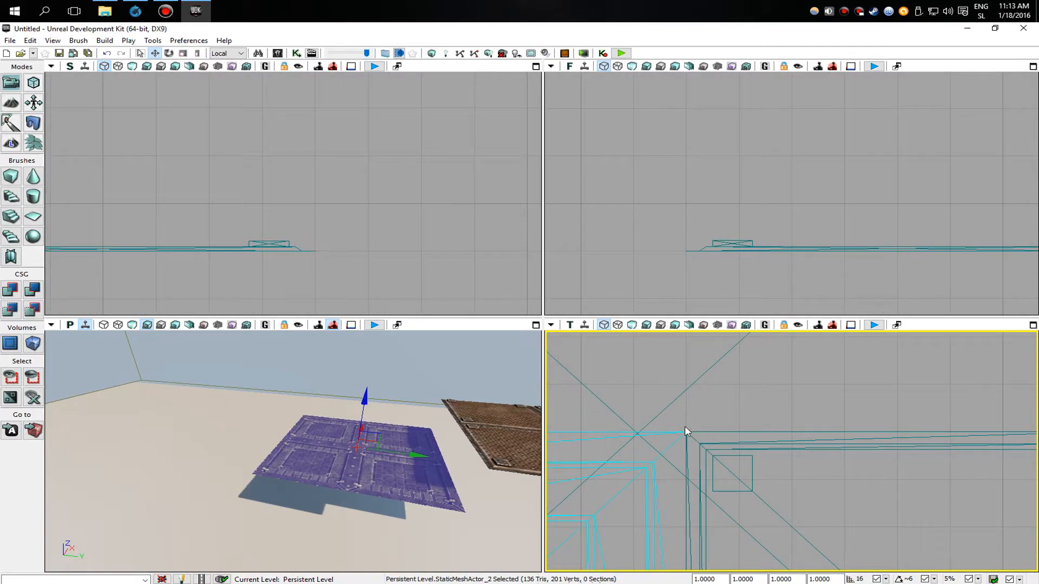
pyautogui.scroll(-5, 697, 448)
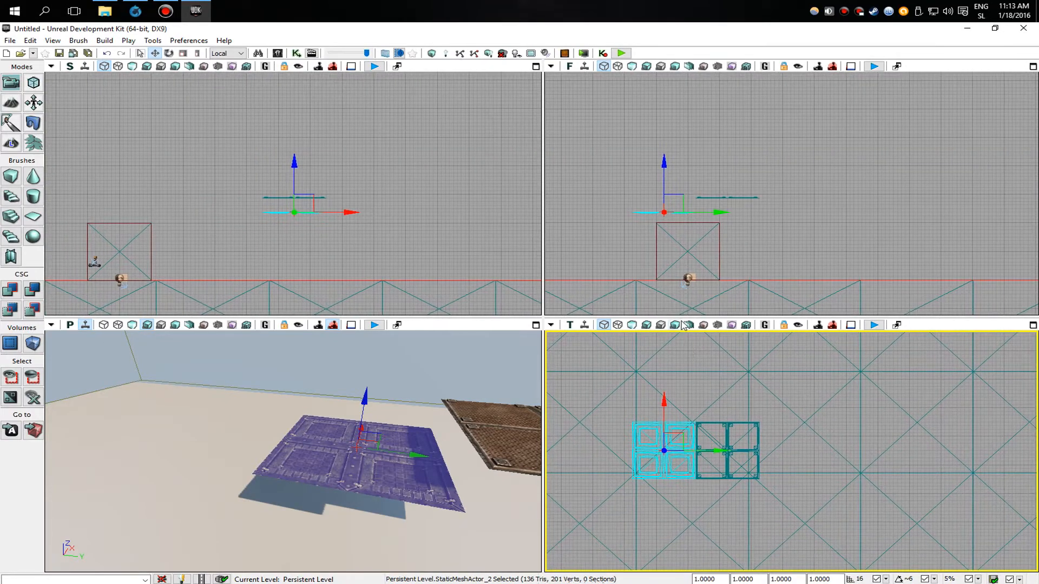
# Step: Raise the BasicFloor02 tile in the front view to the same height as the BasicFloor01 tile
pyautogui.scroll(6, 767, 164)
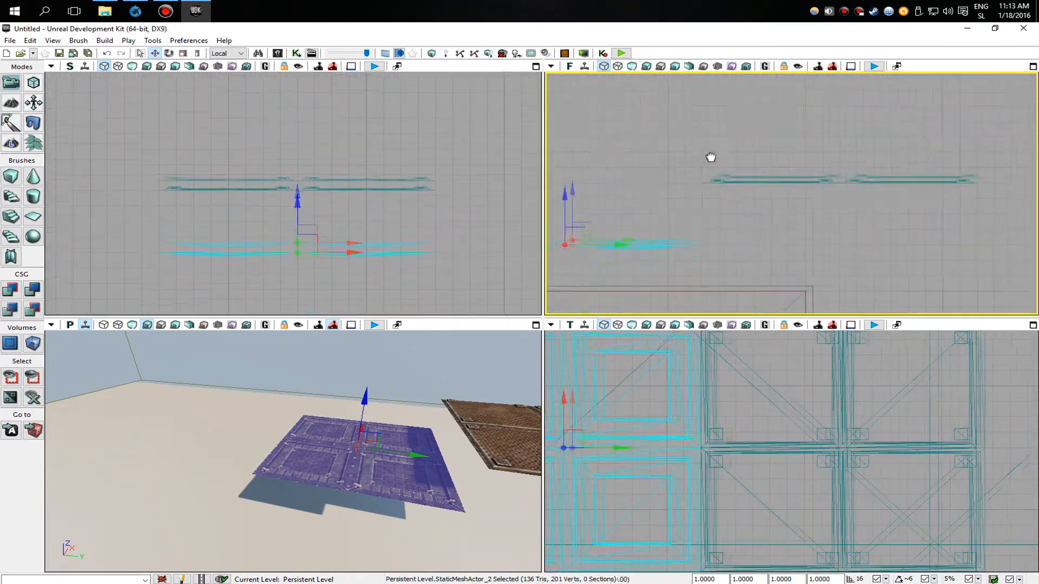
pyautogui.moveTo(797, 186); pyautogui.dragTo(770, 169)
pyautogui.moveTo(684, 189); pyautogui.dragTo(687, 124)
pyautogui.scroll(-4, 395, 427)
# Step: Select both floor tiles together in the perspective view
pyautogui.moveTo(395, 427); pyautogui.dragTo(382, 398, button='right')
pyautogui.click(381, 398)
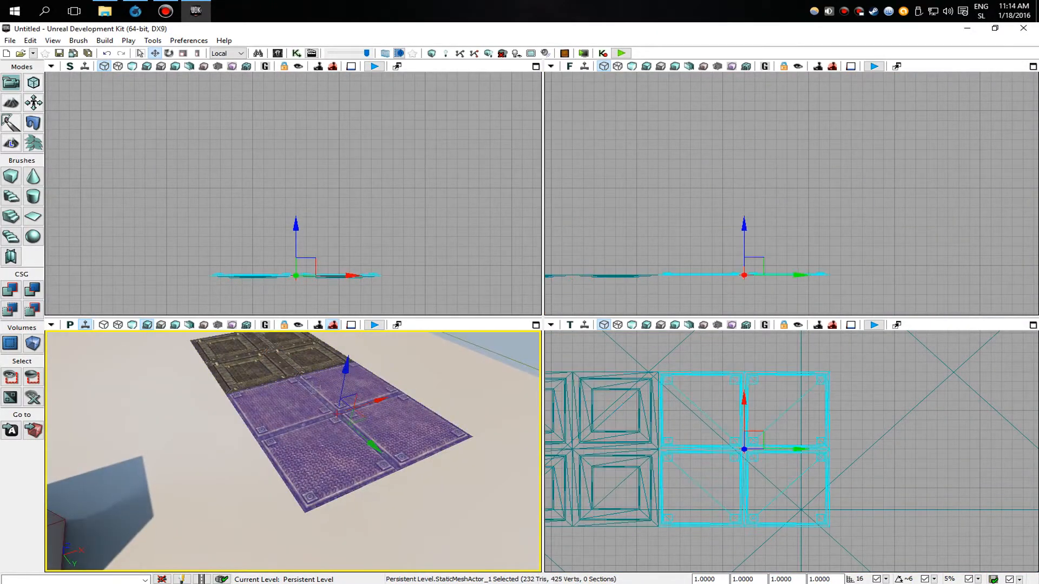
pyautogui.keyDown('ctrl'); pyautogui.click(278, 358); pyautogui.keyUp('ctrl')
pyautogui.moveTo(278, 358); pyautogui.dragTo(425, 448, button='right')
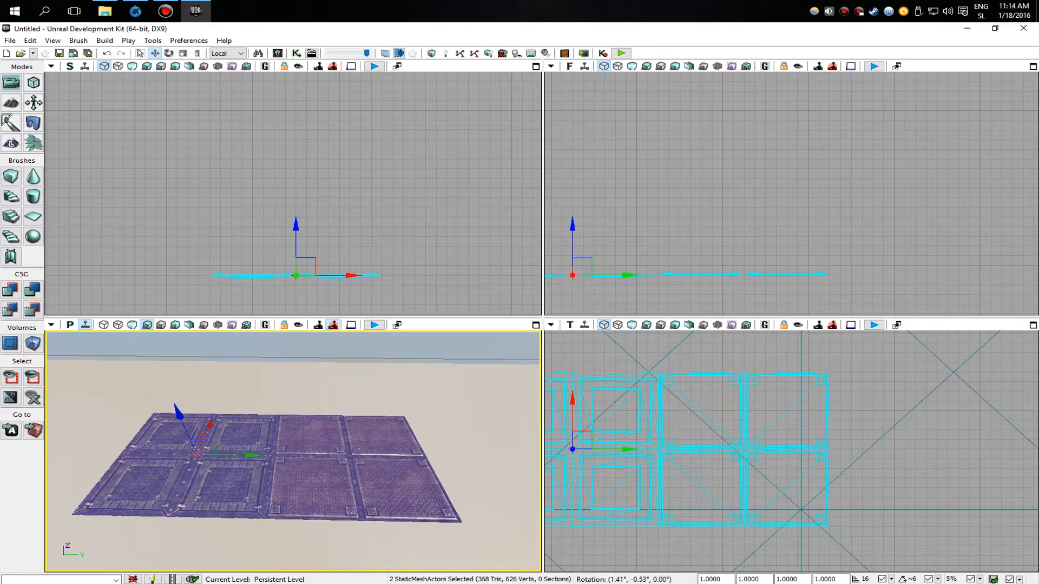
# Step: Select the two floor tiles one at a time, ending with the BasicFloor01 tile selected
pyautogui.moveTo(414, 451); pyautogui.dragTo(416, 456, button='right')
pyautogui.click(354, 470)
pyautogui.click(266, 467)
pyautogui.click(322, 461)
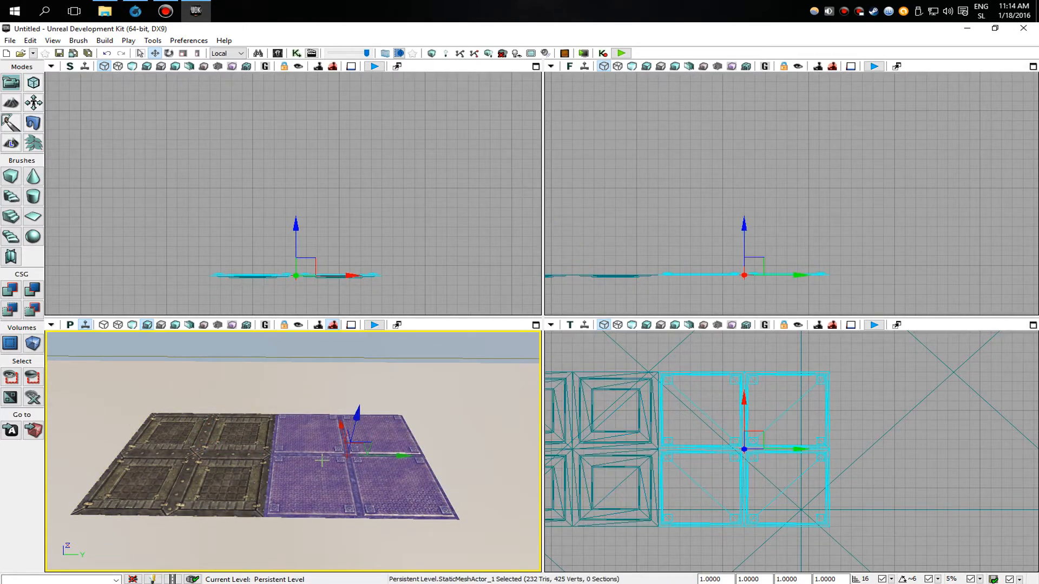
pyautogui.moveTo(322, 460); pyautogui.dragTo(378, 465, button='middle')
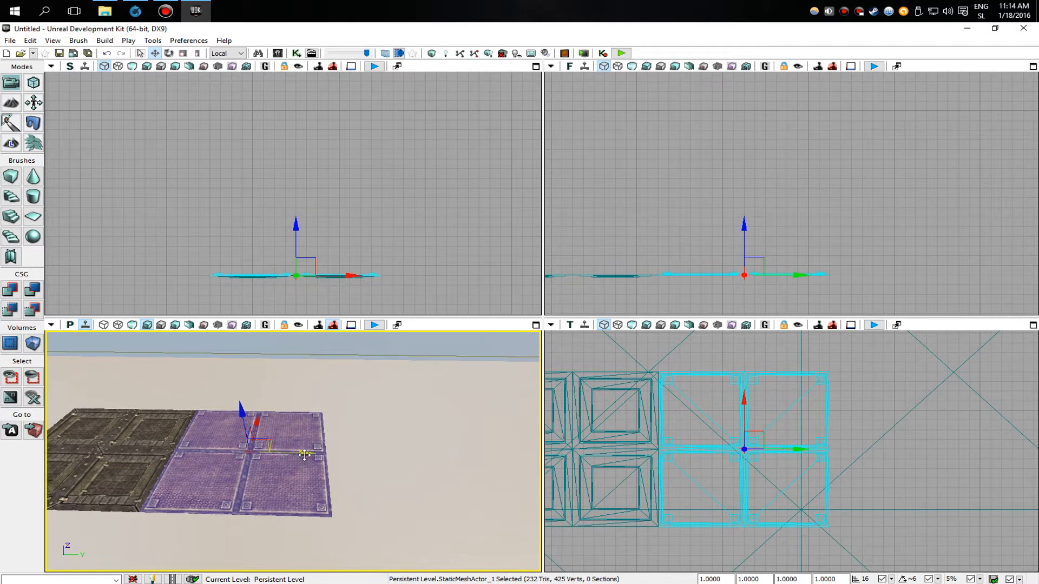
pyautogui.keyDown('alt'); pyautogui.moveTo(303, 456); pyautogui.dragTo(460, 460); pyautogui.keyUp('alt')
pyautogui.press('Delete')
# Step: Duplicate the BasicFloor02 tile and place the copy flush against the opposite edge of the BasicFloor01 tile
pyautogui.moveTo(443, 462); pyautogui.dragTo(314, 469, button='right')
pyautogui.press('a')
pyautogui.press('d')
pyautogui.moveTo(379, 419); pyautogui.dragTo(812, 464, button='right')
pyautogui.click(429, 419)
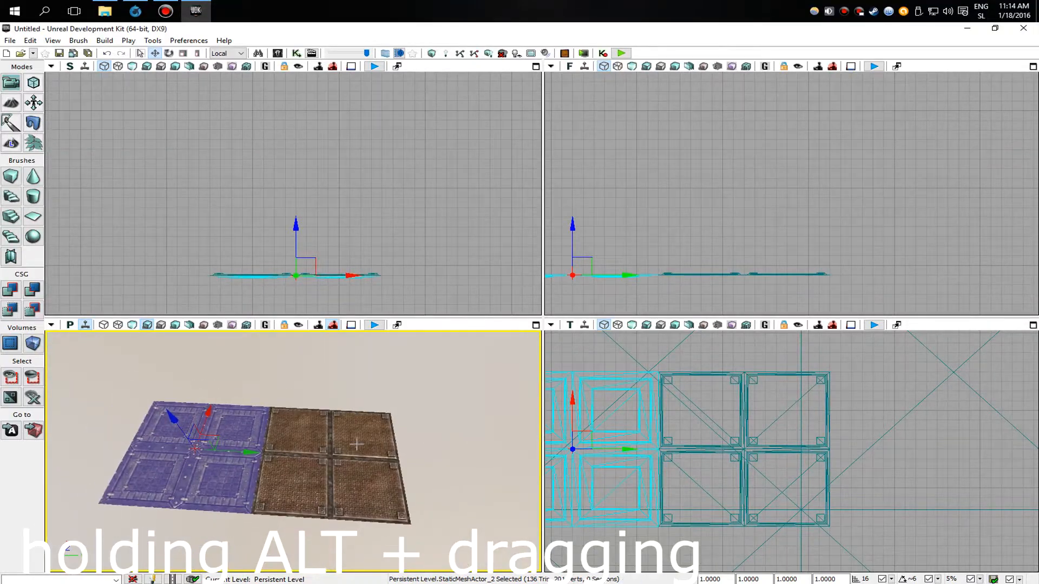
pyautogui.keyDown('alt'); pyautogui.moveTo(246, 452); pyautogui.dragTo(528, 471); pyautogui.keyUp('alt')
# Step: Select all three floor tiles and duplicate the row twice, edge to edge, to form three rows
pyautogui.moveTo(529, 471); pyautogui.dragTo(406, 504, button='right')
pyautogui.keyDown('ctrl'); pyautogui.click(384, 422); pyautogui.keyUp('ctrl')
pyautogui.keyDown('ctrl'); pyautogui.click(332, 373); pyautogui.keyUp('ctrl')
pyautogui.moveTo(331, 373); pyautogui.dragTo(298, 387, button='right')
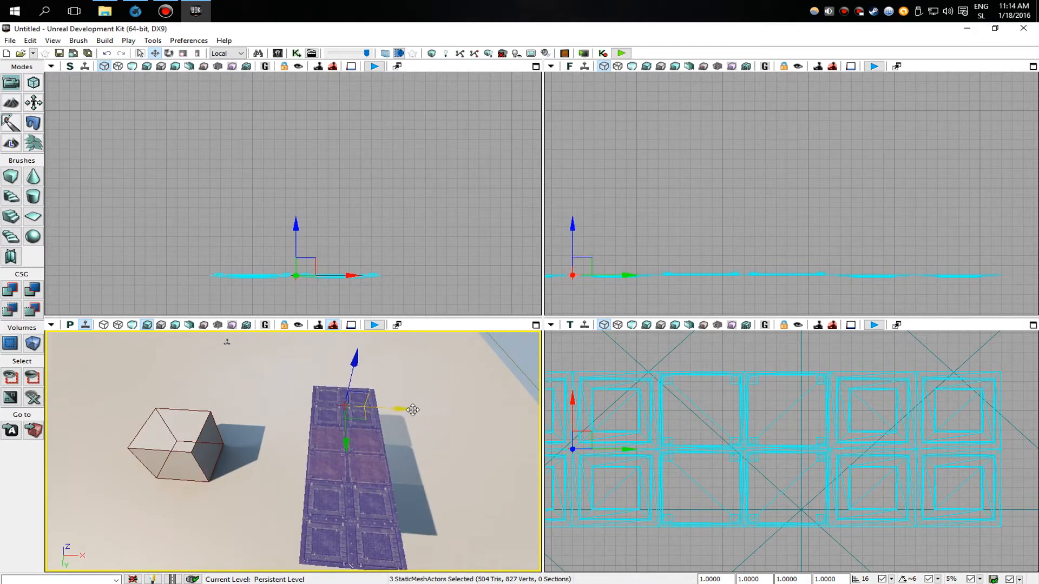
pyautogui.keyDown('alt'); pyautogui.moveTo(411, 409); pyautogui.dragTo(344, 409); pyautogui.keyUp('alt')
pyautogui.moveTo(355, 437); pyautogui.dragTo(390, 483, button='right')
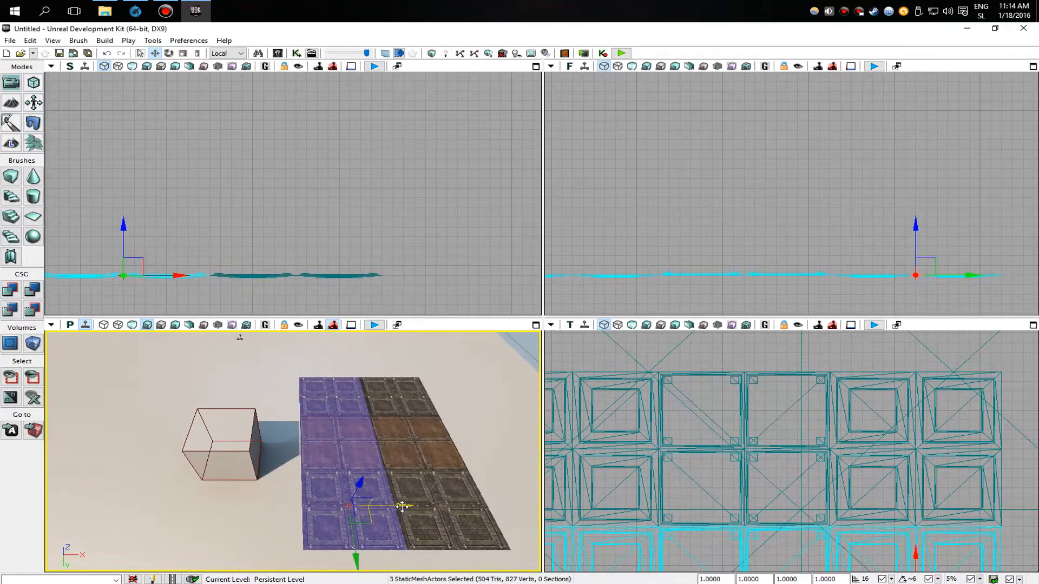
pyautogui.moveTo(387, 505); pyautogui.dragTo(308, 499)
# Step: Select the three BasicFloor02 tiles of the outer column and duplicate them outward as a fourth column
pyautogui.moveTo(241, 343); pyautogui.dragTo(194, 354, button='right')
pyautogui.moveTo(413, 488); pyautogui.dragTo(281, 488, button='right')
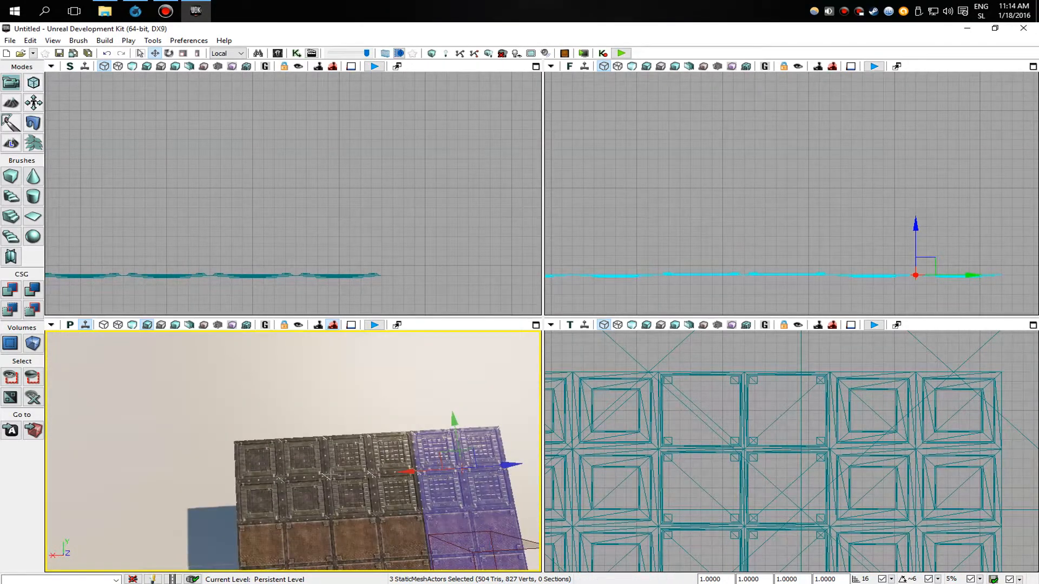
pyautogui.click(309, 474)
pyautogui.keyDown('ctrl'); pyautogui.click(362, 470); pyautogui.keyUp('ctrl')
pyautogui.keyDown('ctrl'); pyautogui.click(463, 467); pyautogui.keyUp('ctrl')
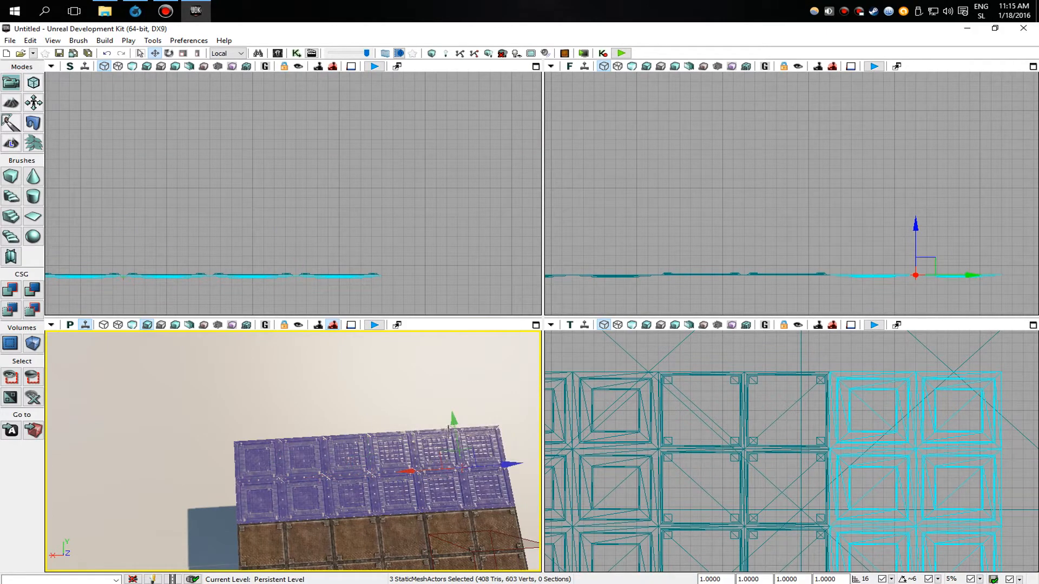
pyautogui.moveTo(458, 423); pyautogui.dragTo(467, 506)
# Step: Select the outer row of four floor tiles and duplicate it outward as a fourth row
pyautogui.moveTo(466, 506)
pyautogui.mouseDown(button='right')
pyautogui.moveTo(528, 495)
pyautogui.moveTo(541, 477)
pyautogui.mouseUp(button='right')
pyautogui.click(387, 497)
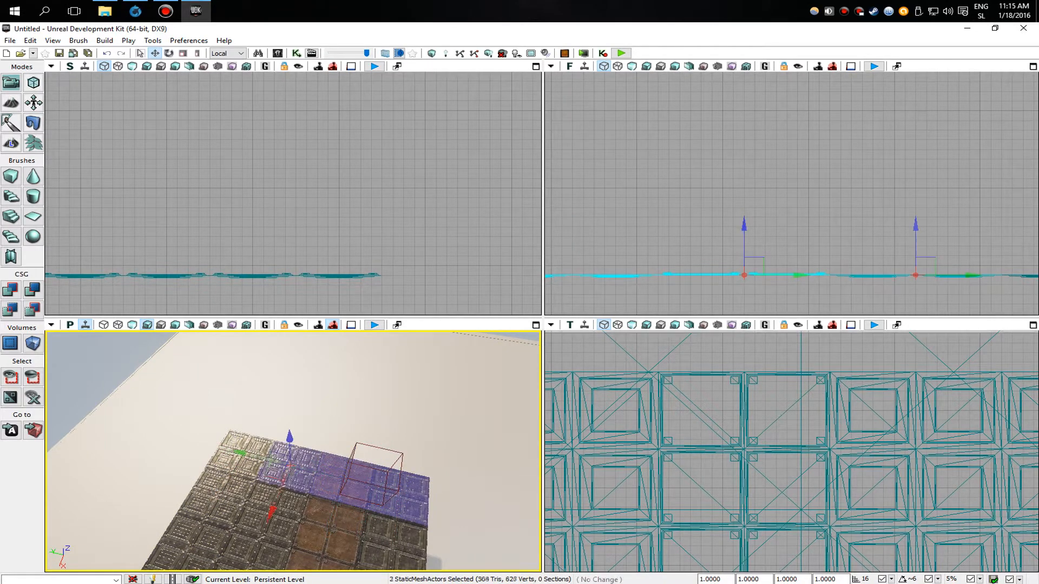
pyautogui.moveTo(216, 502); pyautogui.dragTo(245, 470)
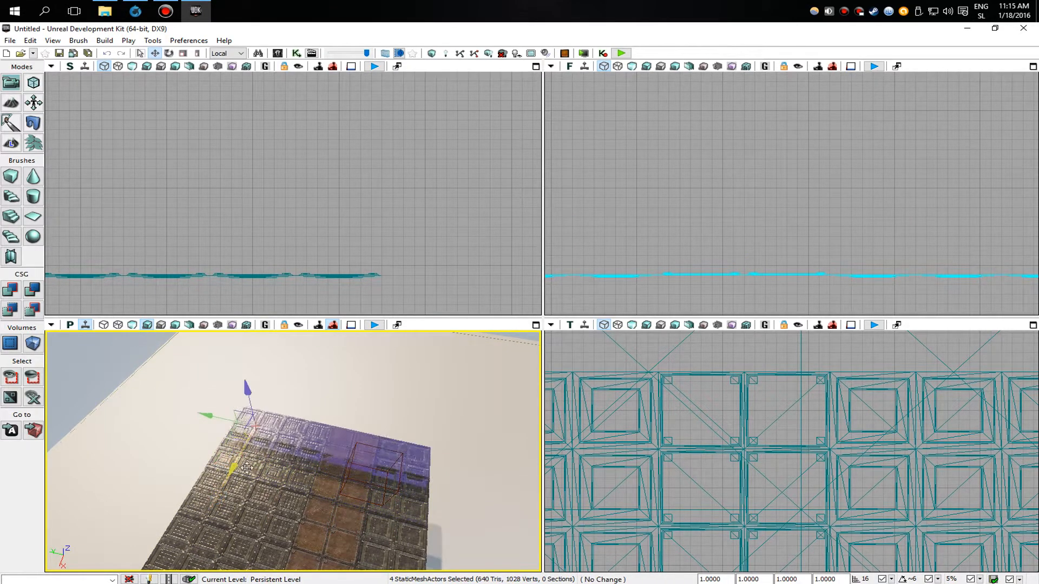
# Step: Examine the extent of the tiled floor in the orthographic and perspective views
pyautogui.moveTo(821, 465); pyautogui.dragTo(760, 398, button='right')
pyautogui.scroll(-11, 855, 466)
pyautogui.scroll(7, 864, 490)
pyautogui.scroll(-4, 848, 479)
pyautogui.moveTo(816, 439); pyautogui.dragTo(770, 438, button='right')
pyautogui.scroll(-2, 769, 437)
pyautogui.moveTo(282, 433); pyautogui.dragTo(346, 427, button='right')
pyautogui.moveTo(129, 521); pyautogui.dragTo(278, 539, button='right')
# Step: Add a PlayerStart actor on a floor tile near the corner of the tiled floor
pyautogui.click(131, 520)
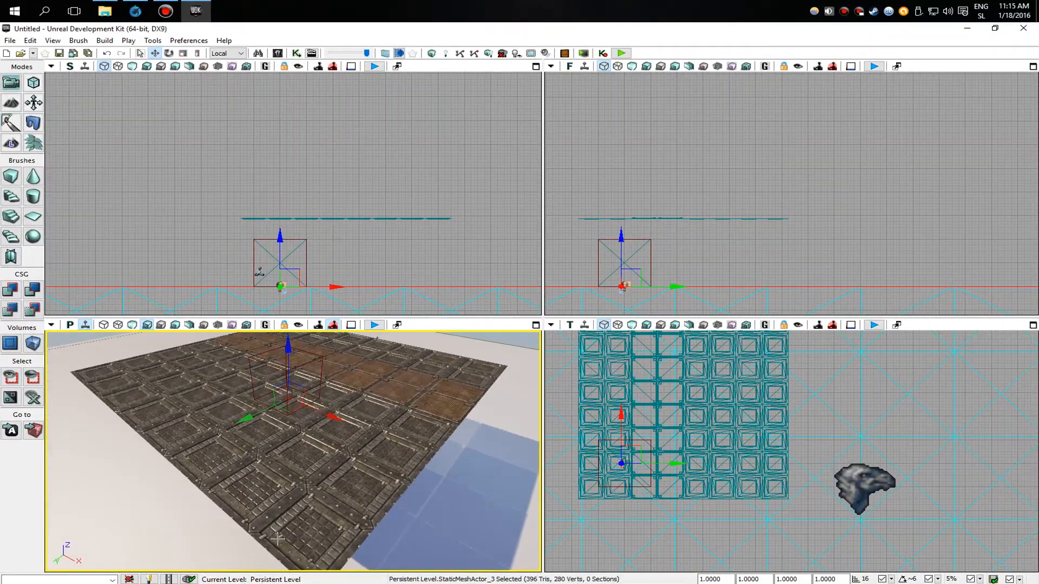
pyautogui.rightClick(309, 465)
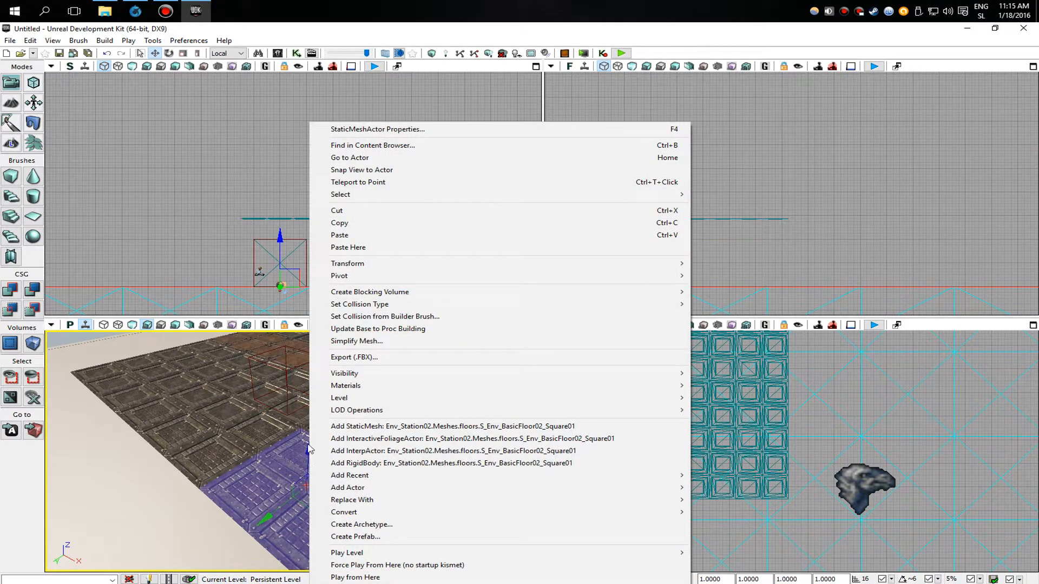
pyautogui.moveTo(344, 476)
pyautogui.click(747, 478)
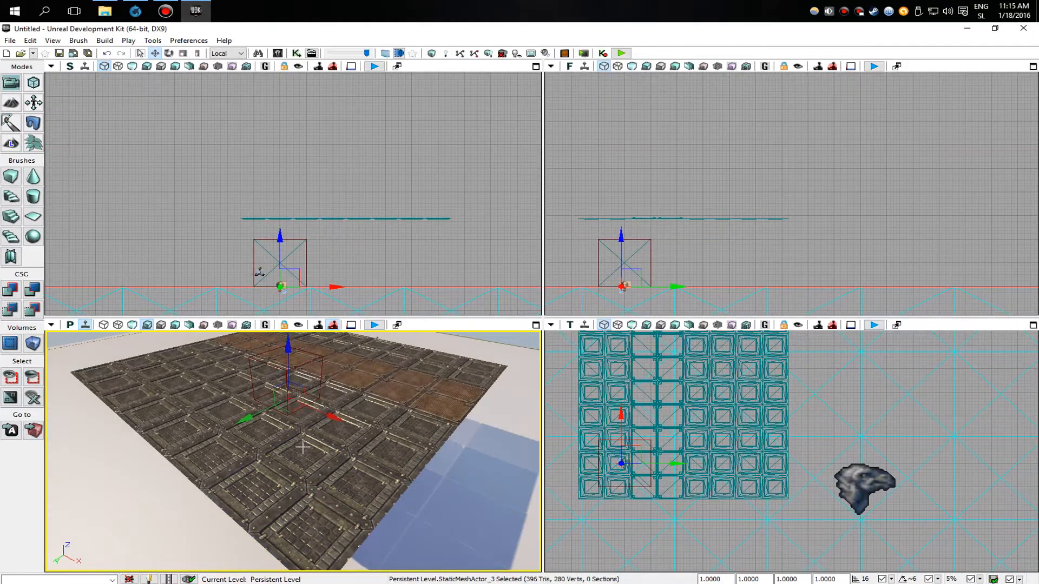
pyautogui.rightClick(304, 450)
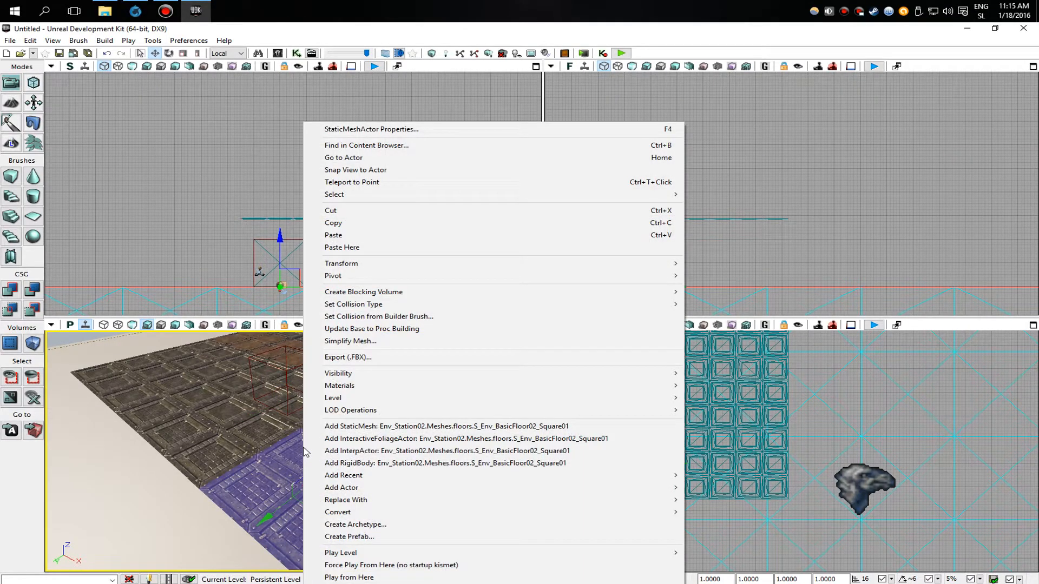
pyautogui.moveTo(353, 488)
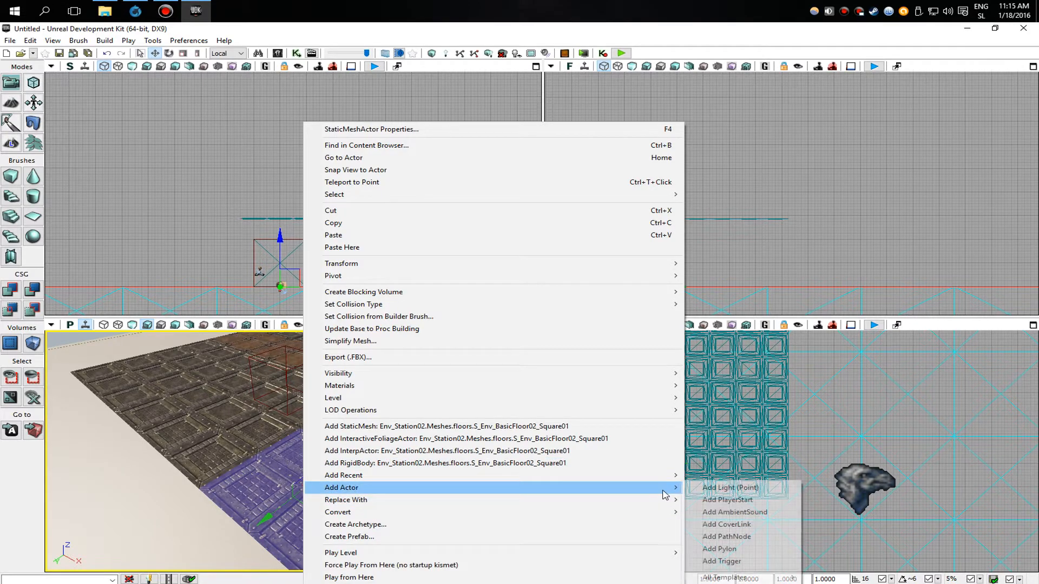
pyautogui.click(711, 501)
# Step: Lower the PlayerStart to the floor surface and fine-tune its height
pyautogui.moveTo(417, 453); pyautogui.dragTo(286, 454, button='right')
pyautogui.moveTo(360, 389); pyautogui.dragTo(355, 381, button='right')
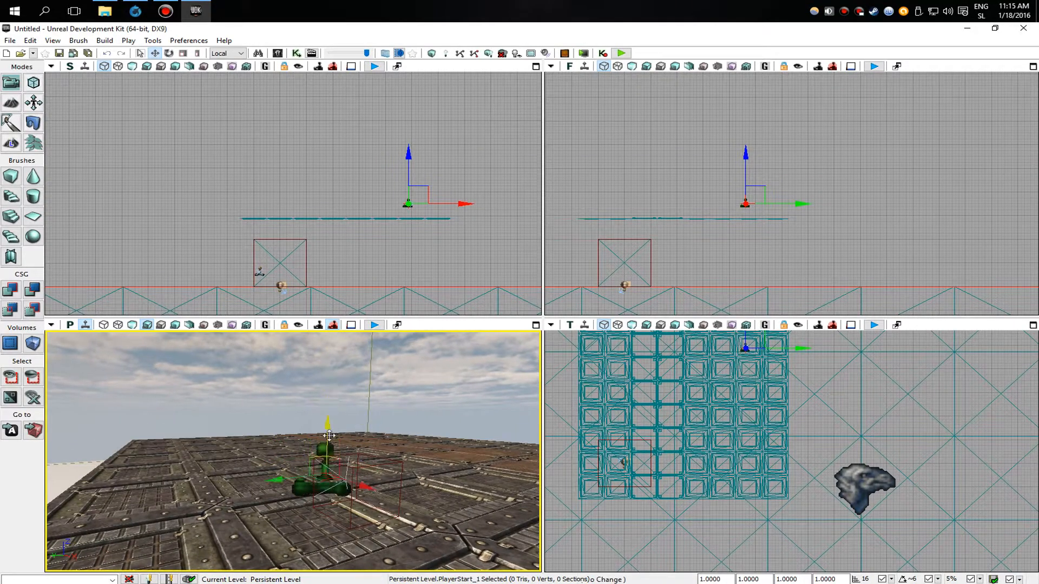
pyautogui.moveTo(329, 444); pyautogui.dragTo(329, 474)
pyautogui.moveTo(329, 474); pyautogui.dragTo(365, 483, button='right')
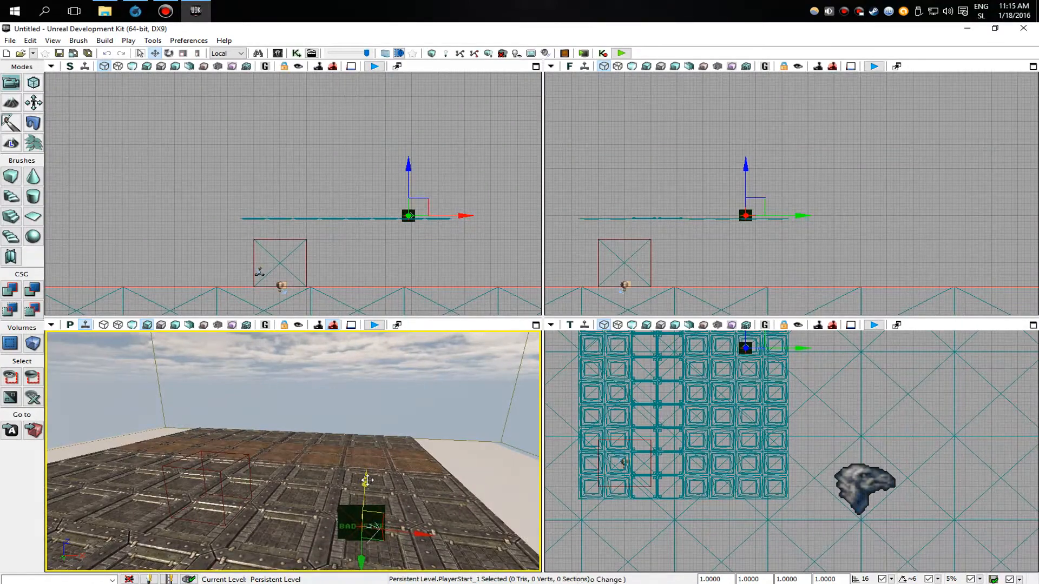
pyautogui.moveTo(368, 474); pyautogui.dragTo(369, 463)
pyautogui.moveTo(368, 463); pyautogui.dragTo(282, 465, button='right')
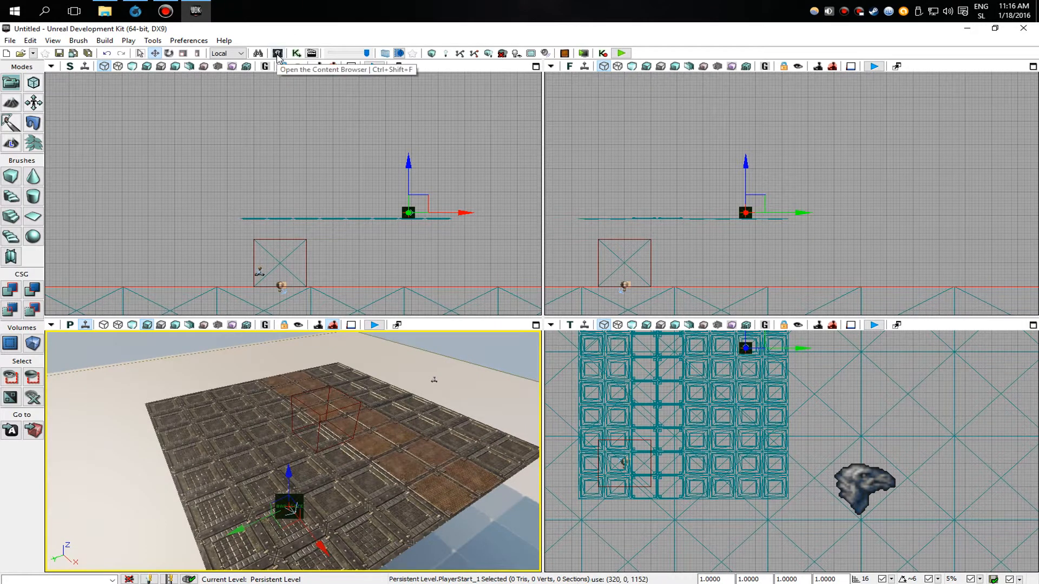
# Step: Search the Content Browser for "wall", place S_Env_BasicWall01_Straight1 on the floor in the level, and close the browser
pyautogui.click(278, 54)
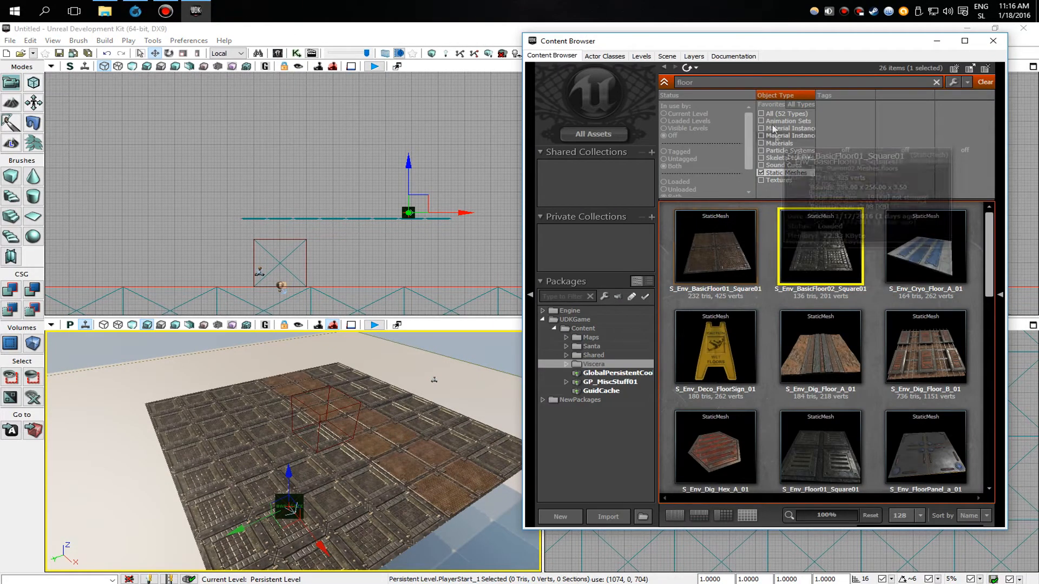
pyautogui.write('wall')
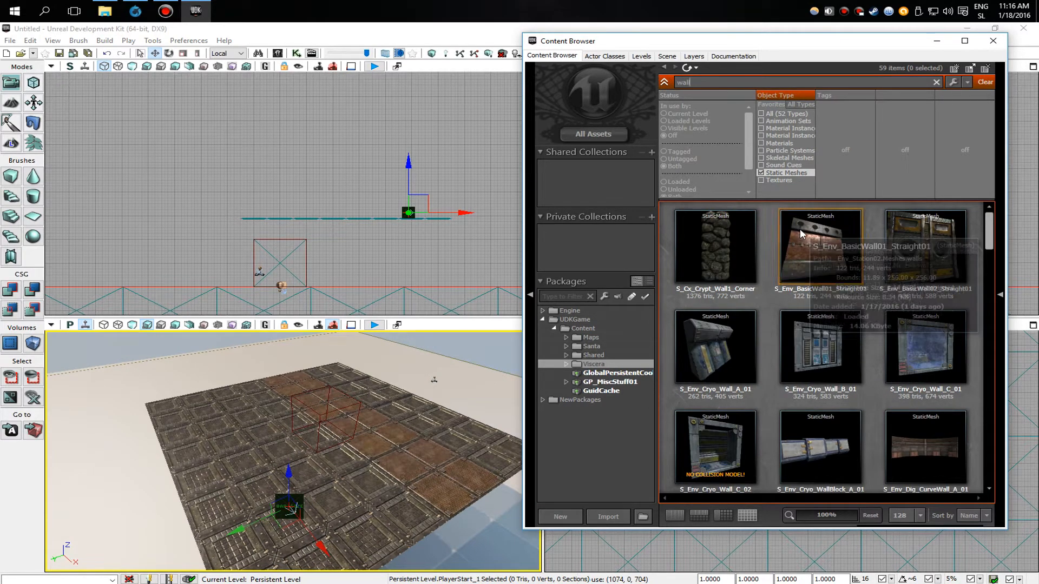
pyautogui.moveTo(758, 259); pyautogui.dragTo(260, 398)
pyautogui.moveTo(332, 417); pyautogui.dragTo(299, 403, button='right')
pyautogui.click(993, 40)
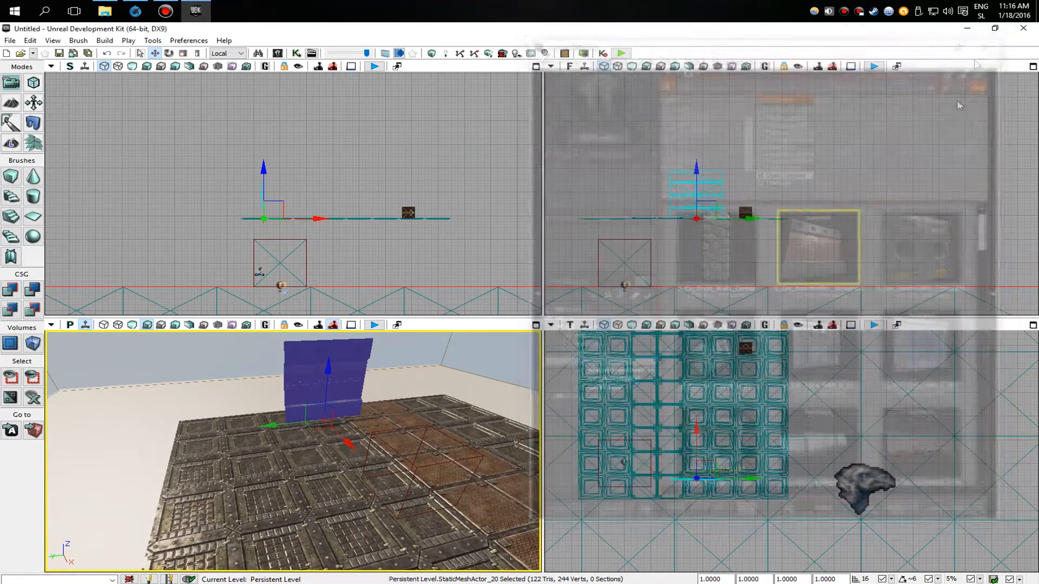
# Step: In the top view, move the wall panel to the floor's corner, flush with the outer edge
pyautogui.click(811, 427)
pyautogui.scroll(6, 810, 428)
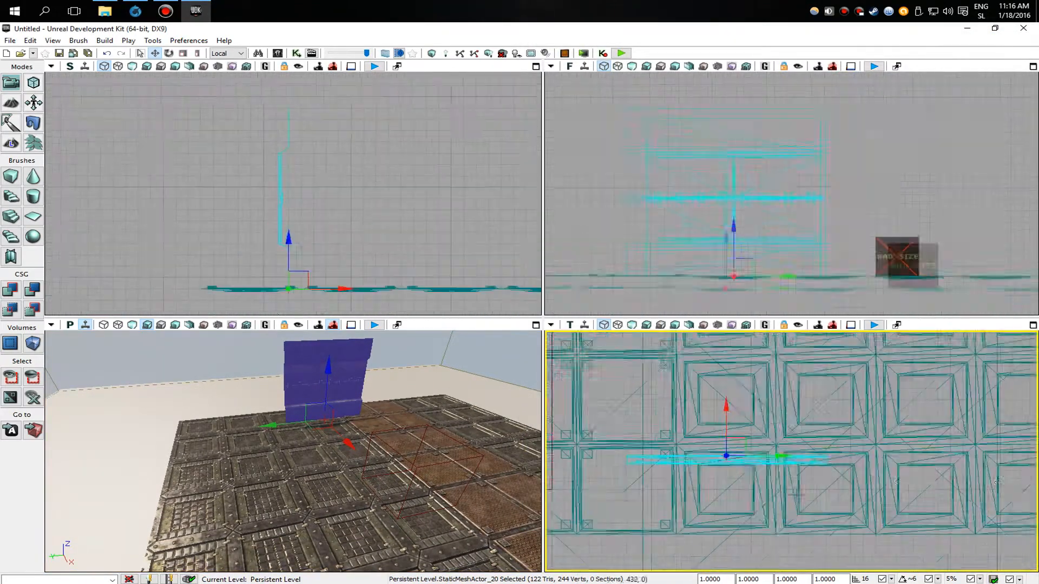
pyautogui.moveTo(942, 424); pyautogui.dragTo(632, 519)
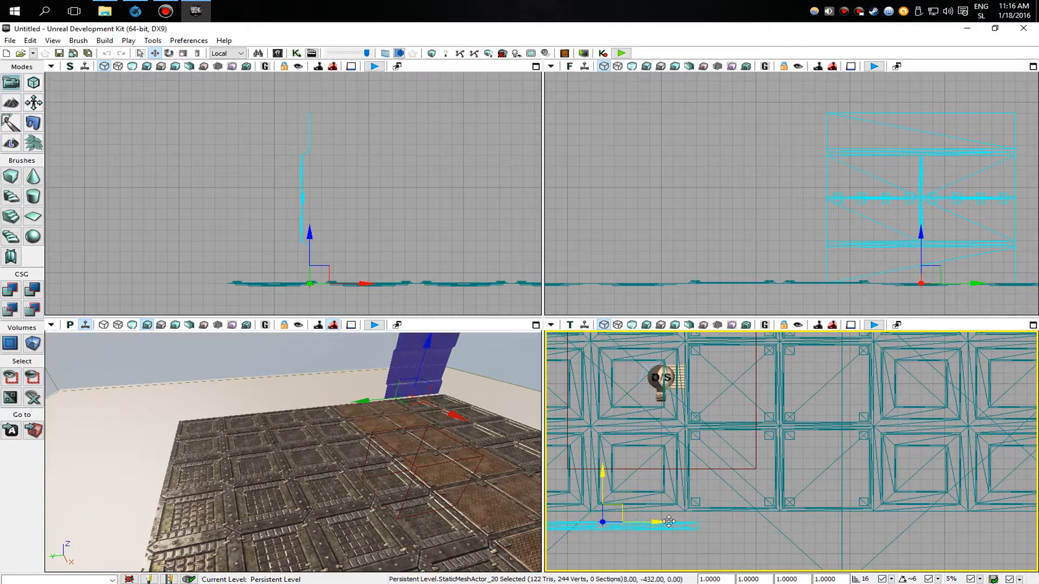
pyautogui.moveTo(754, 529); pyautogui.dragTo(900, 518, button='right')
pyautogui.moveTo(745, 466); pyautogui.dragTo(769, 491)
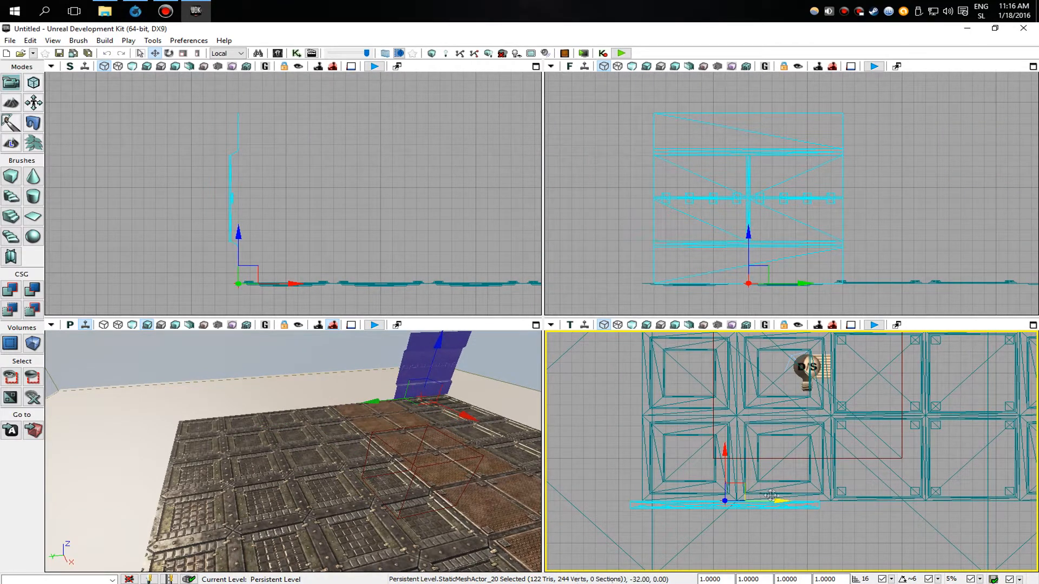
pyautogui.moveTo(774, 469); pyautogui.dragTo(610, 482, button='right')
# Step: Duplicate the wall panel along the floor edge, and duplicate the resulting pair to cover the whole side
pyautogui.scroll(-2, 612, 481)
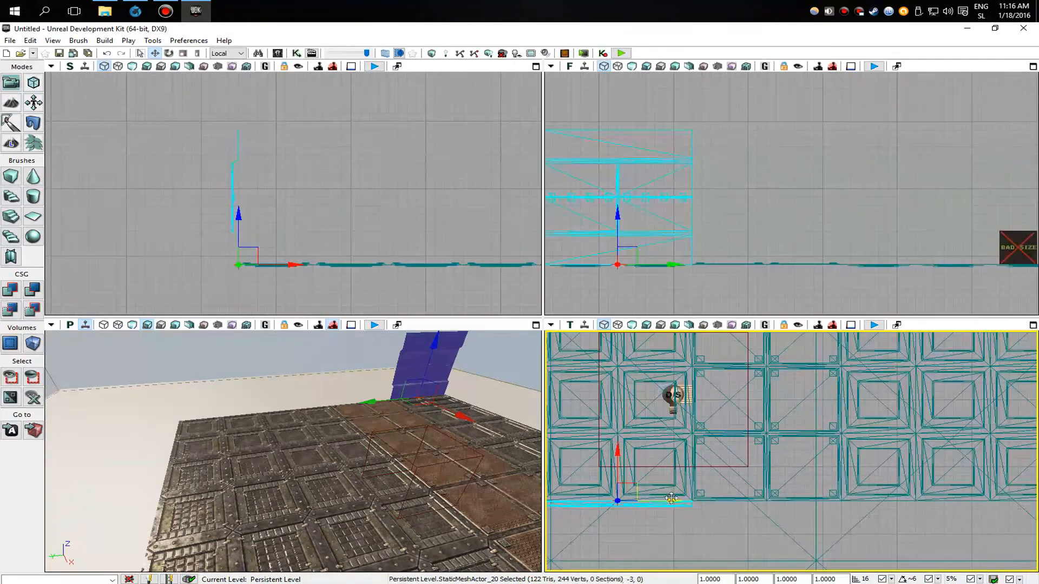
pyautogui.keyDown('alt'); pyautogui.moveTo(671, 500); pyautogui.dragTo(830, 501); pyautogui.keyUp('alt')
pyautogui.moveTo(801, 499); pyautogui.dragTo(772, 475, button='right')
pyautogui.scroll(-3, 763, 470)
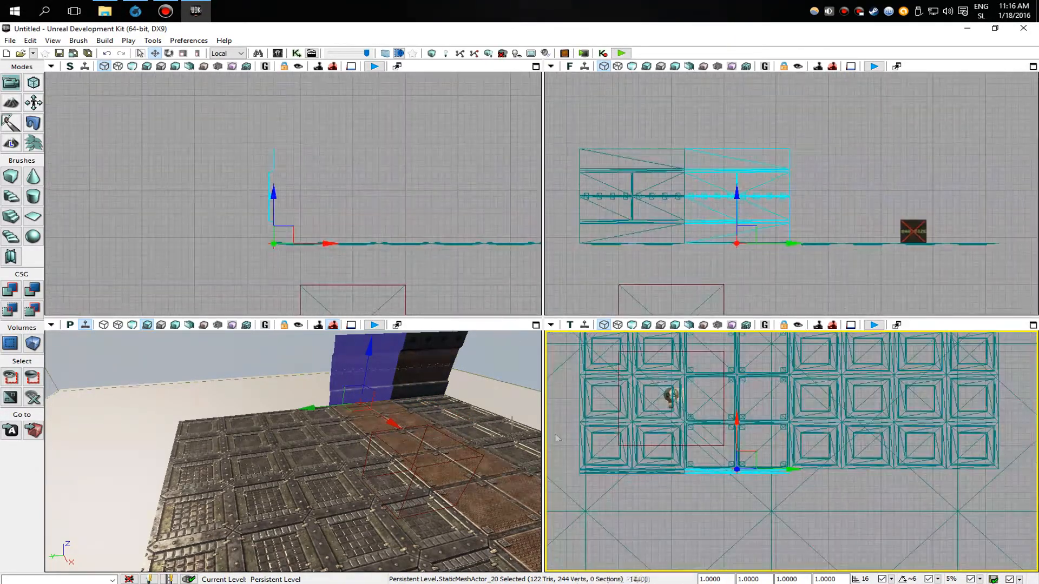
pyautogui.keyDown('ctrl'); pyautogui.click(439, 367); pyautogui.keyUp('ctrl')
pyautogui.moveTo(690, 471); pyautogui.dragTo(625, 471, button='right')
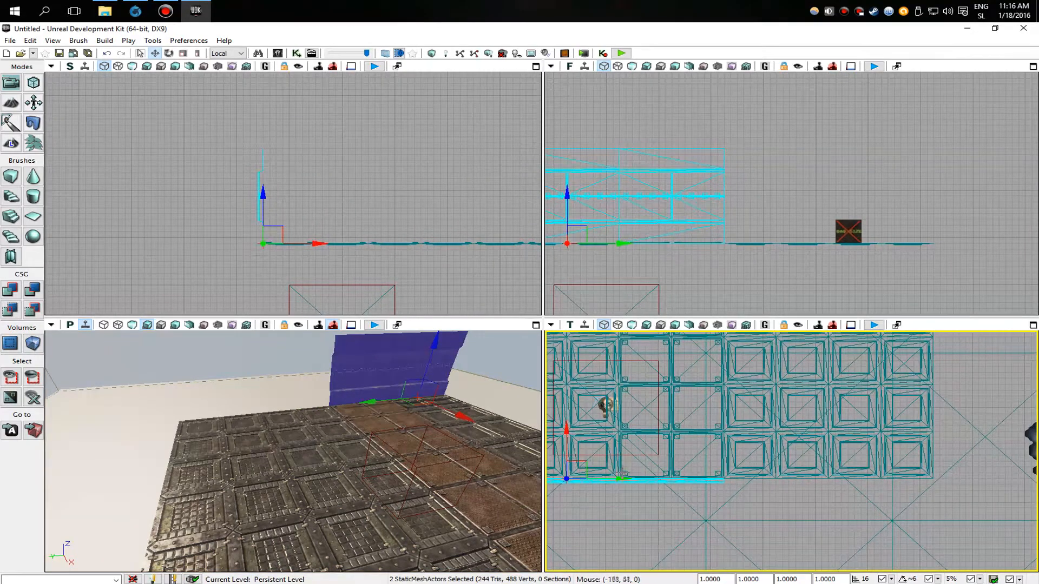
pyautogui.moveTo(620, 480); pyautogui.dragTo(928, 480)
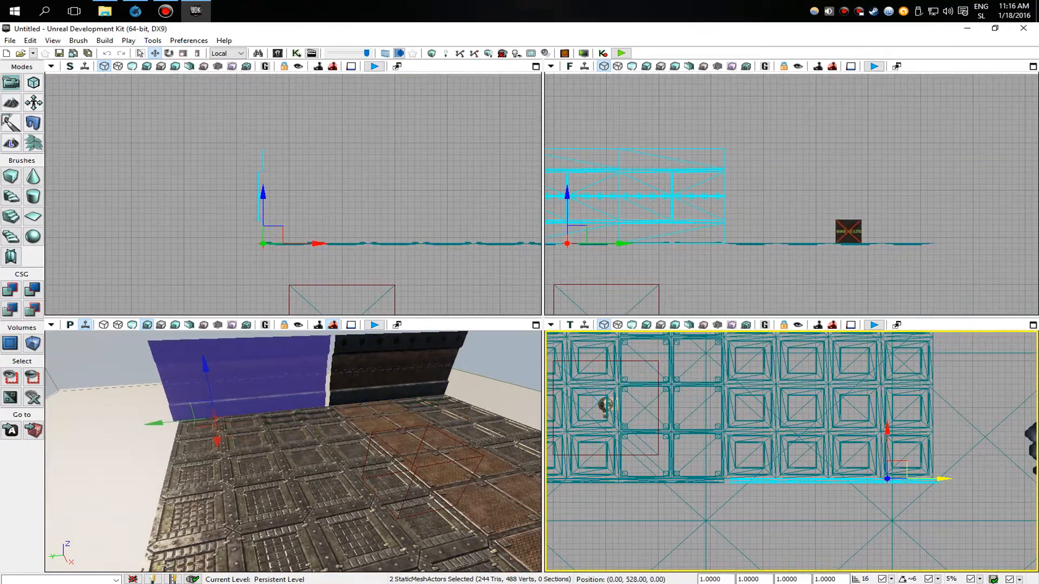
# Step: Select all four wall panels and duplicate them across to the opposite edge of the floor
pyautogui.keyDown('ctrl'); pyautogui.click(343, 363); pyautogui.keyUp('ctrl')
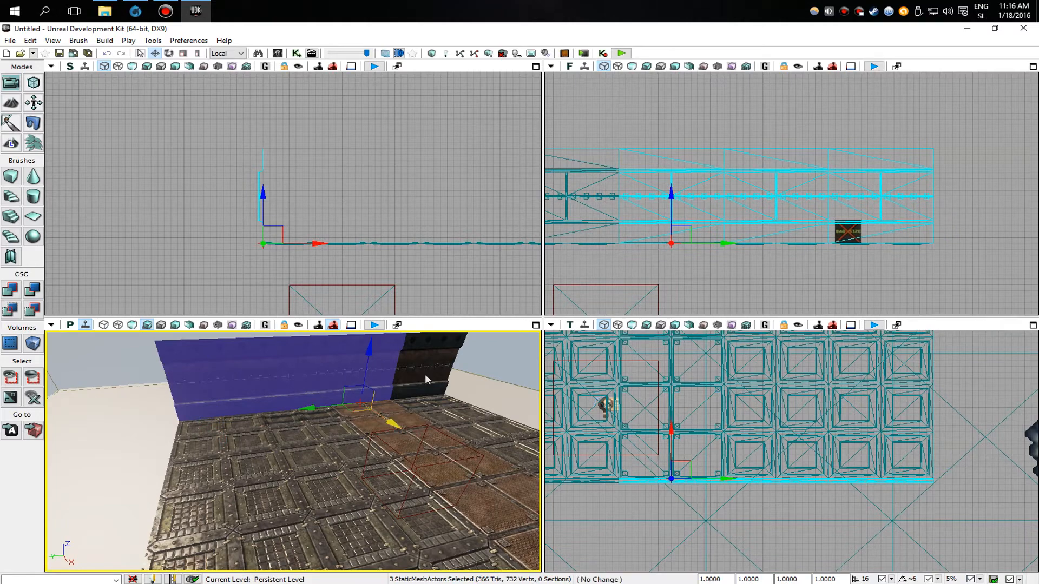
pyautogui.moveTo(636, 416); pyautogui.dragTo(657, 428, button='right')
pyautogui.scroll(-5, 657, 428)
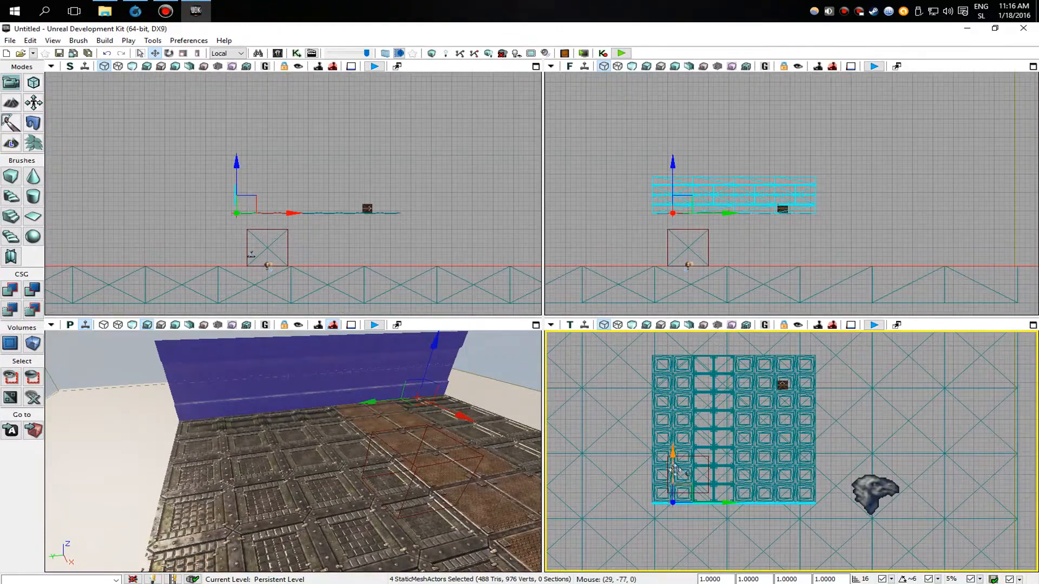
pyautogui.keyDown('alt'); pyautogui.moveTo(674, 468); pyautogui.dragTo(675, 335); pyautogui.keyUp('alt')
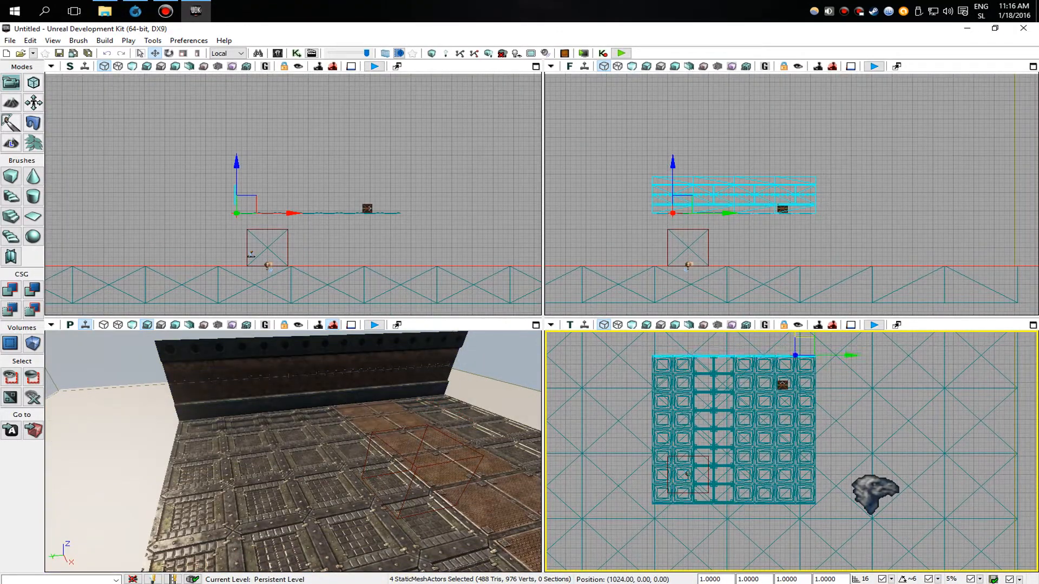
pyautogui.keyDown('alt'); pyautogui.moveTo(675, 334); pyautogui.dragTo(675, 339); pyautogui.keyUp('alt')
# Step: Rotate the four copied wall panels to a yaw of 180° so they face into the room
pyautogui.moveTo(691, 537); pyautogui.dragTo(691, 560, button='right')
pyautogui.scroll(-4, 353, 368)
pyautogui.scroll(-3, 361, 417)
pyautogui.moveTo(360, 417)
pyautogui.mouseDown(button='right')
pyautogui.moveTo(362, 387)
pyautogui.moveTo(351, 385)
pyautogui.moveTo(433, 390)
pyautogui.moveTo(492, 409)
pyautogui.moveTo(531, 397)
pyautogui.moveTo(460, 404)
pyautogui.moveTo(397, 390)
pyautogui.moveTo(400, 406)
pyautogui.moveTo(402, 398)
pyautogui.moveTo(352, 403)
pyautogui.mouseUp(button='right')
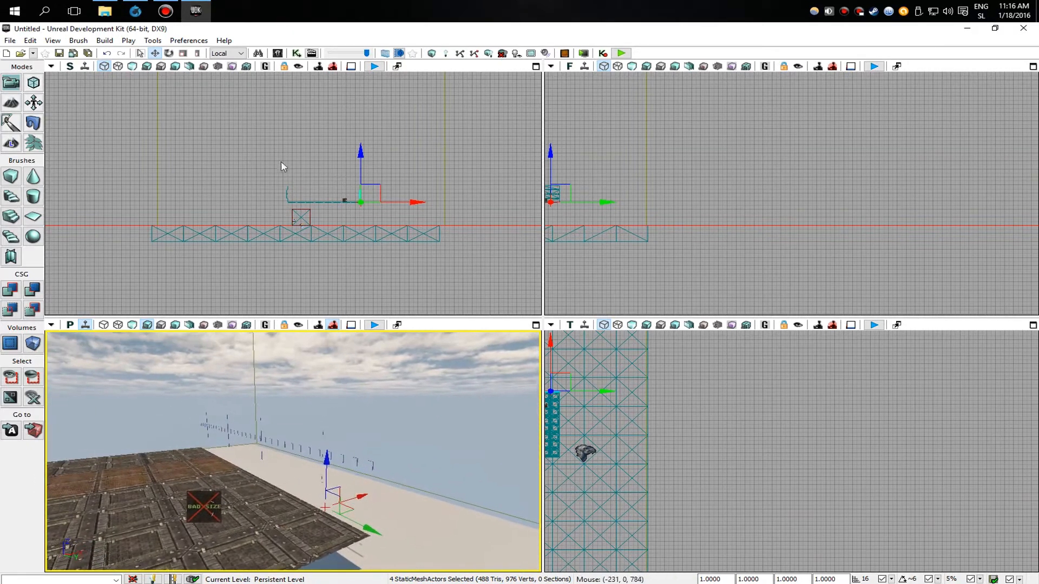
pyautogui.rightClick(170, 54)
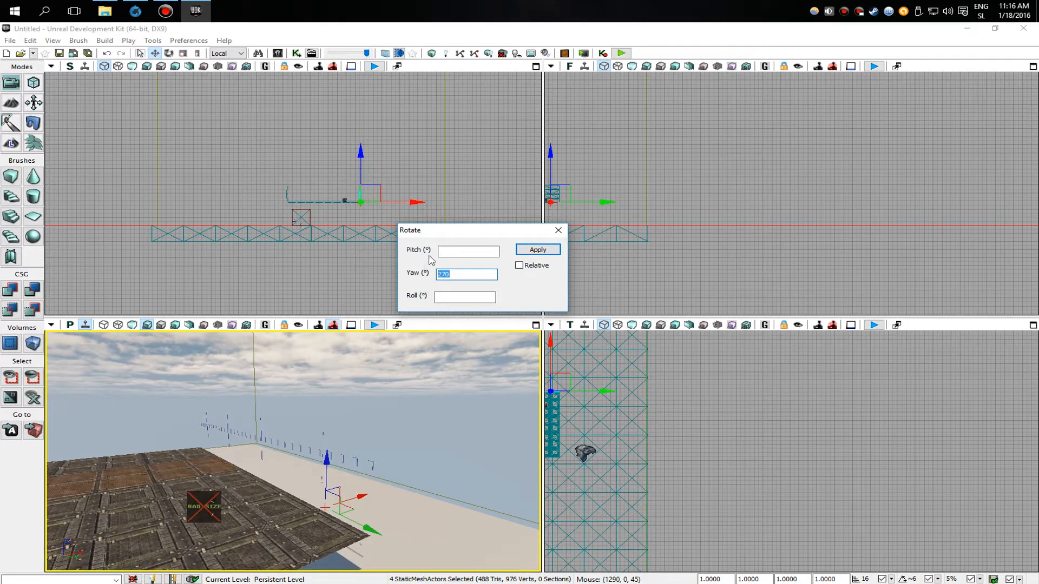
pyautogui.click(538, 251)
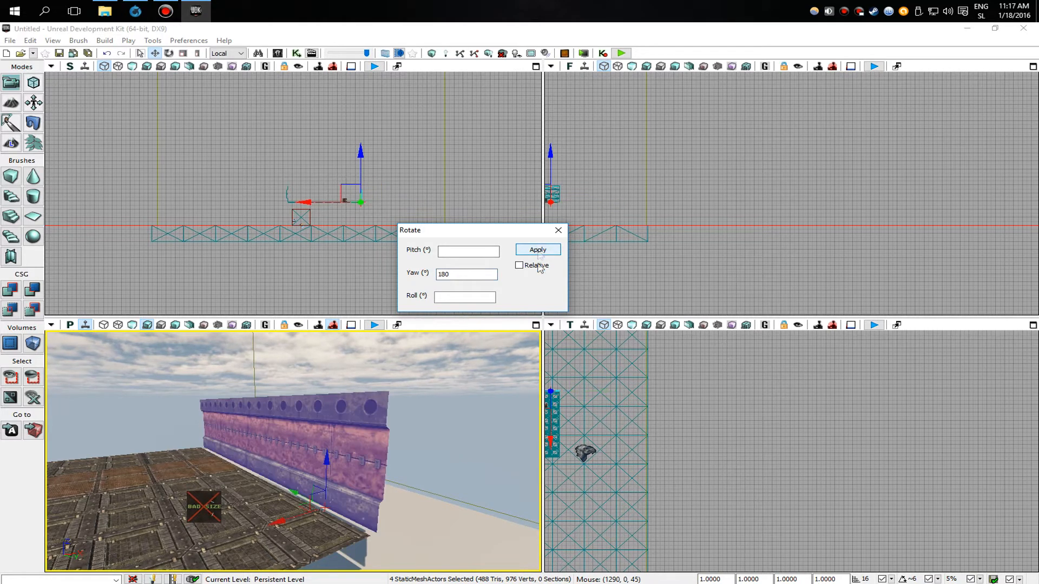
pyautogui.click(559, 232)
# Step: Place another copy of the wall panel mesh from the Content Browser on the floor, near the dark wall
pyautogui.moveTo(460, 395); pyautogui.dragTo(359, 418, button='right')
pyautogui.scroll(6, 801, 433)
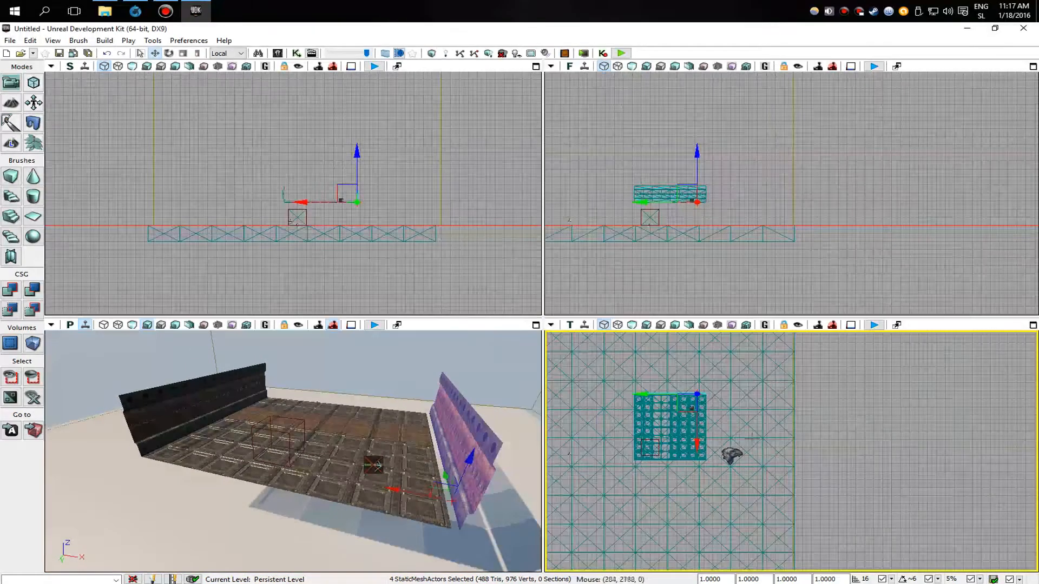
pyautogui.scroll(4, 765, 385)
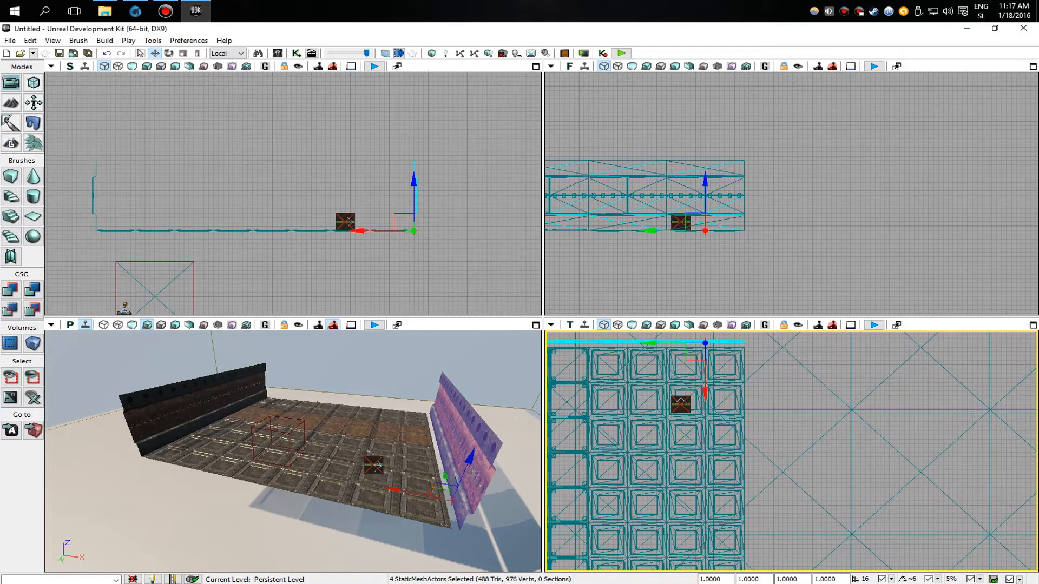
pyautogui.click(482, 479)
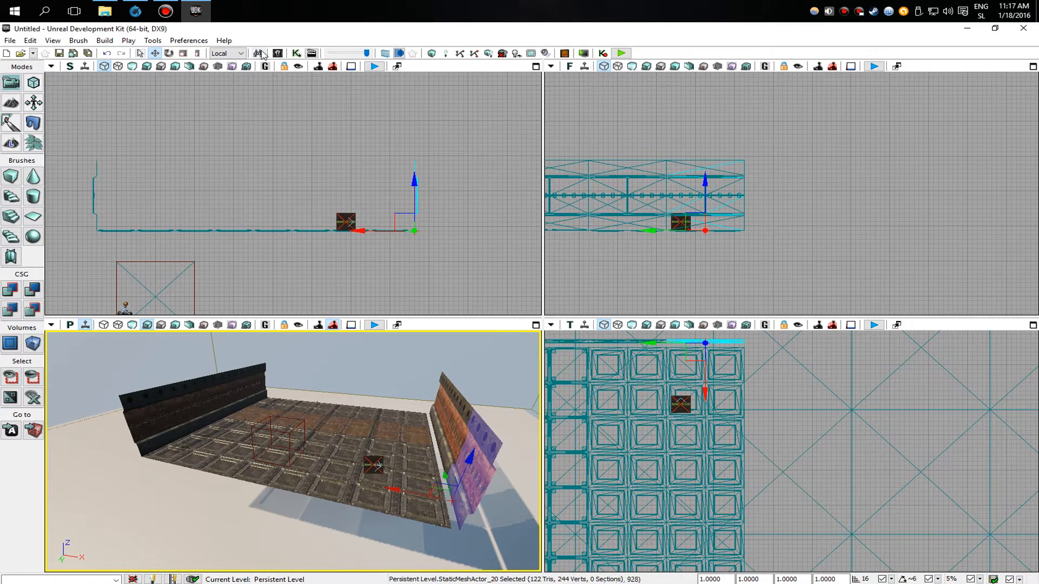
pyautogui.click(278, 53)
pyautogui.moveTo(818, 247); pyautogui.dragTo(190, 441)
pyautogui.click(991, 43)
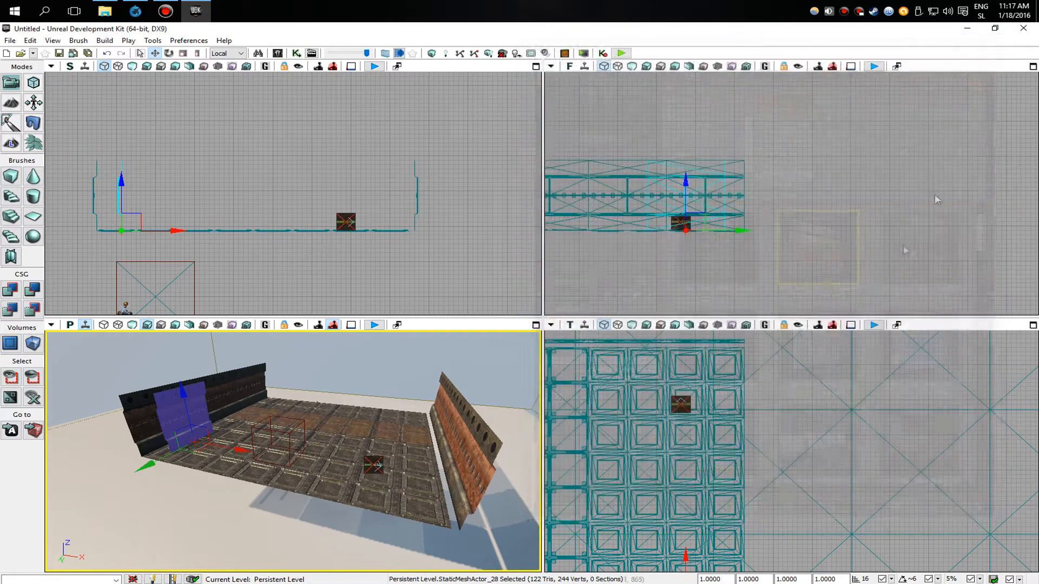
# Step: Rotate the new wall panel a quarter turn so it runs parallel to the floor's open side
pyautogui.scroll(5, 735, 494)
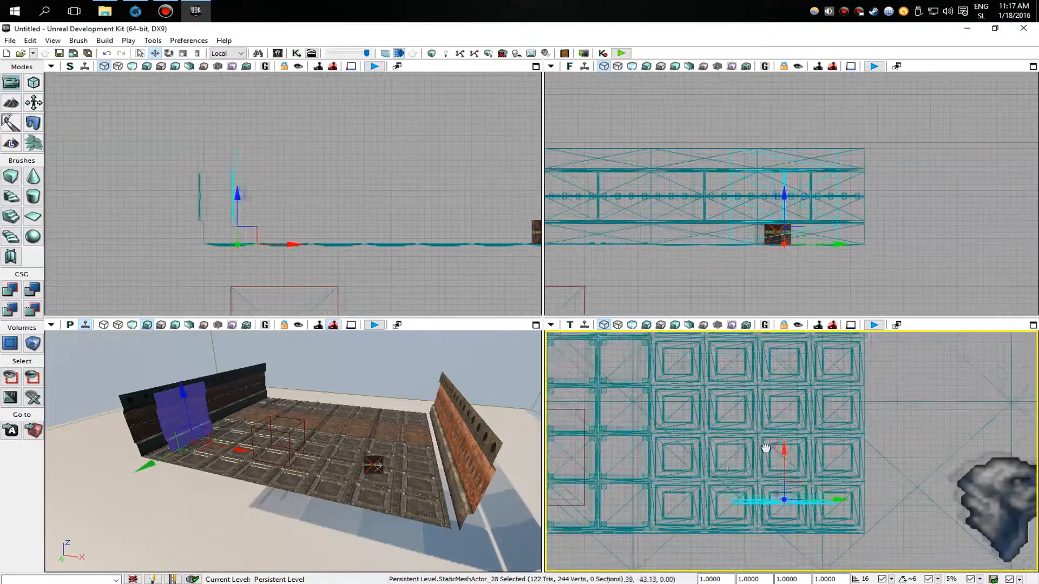
pyautogui.press('space')
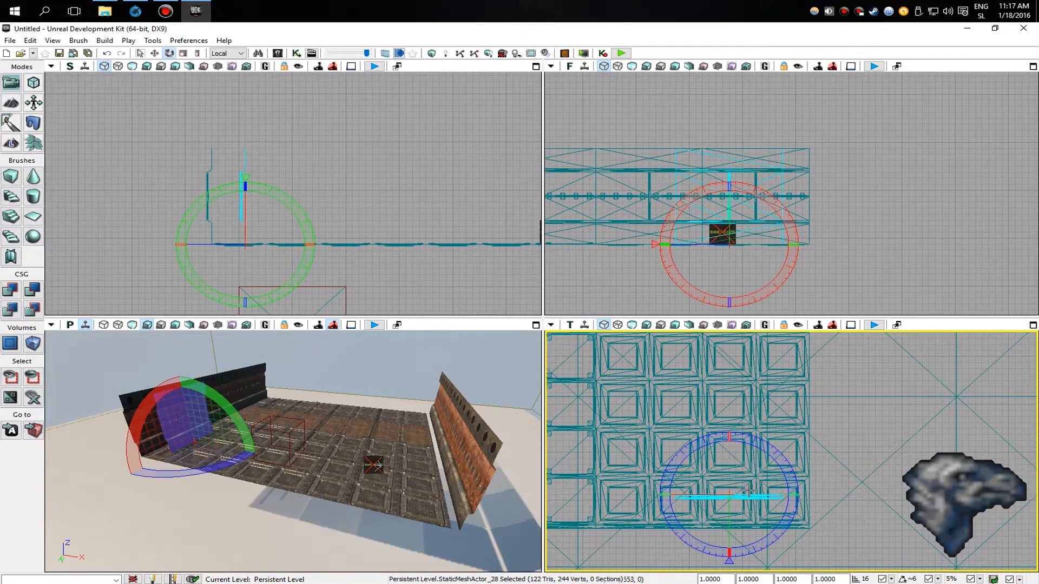
pyautogui.moveTo(767, 460); pyautogui.dragTo(804, 495)
pyautogui.moveTo(346, 449); pyautogui.dragTo(170, 445, button='right')
pyautogui.press('space')
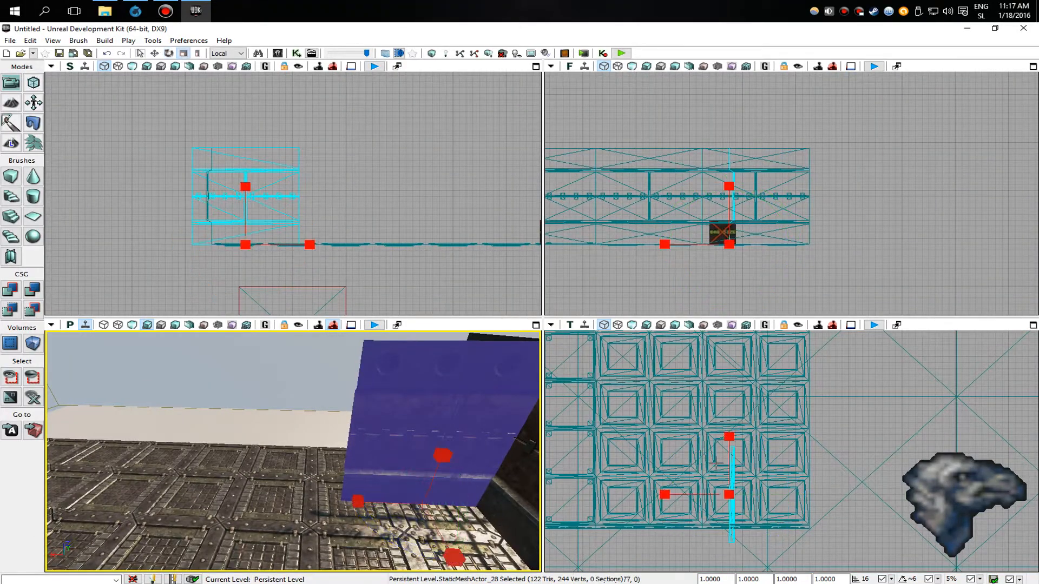
# Step: Move the rotated wall panel into the floor's corner, aligned with the open side's edge and meeting the existing wall
pyautogui.moveTo(723, 480); pyautogui.dragTo(811, 381)
pyautogui.moveTo(812, 423); pyautogui.dragTo(803, 509, button='right')
pyautogui.moveTo(794, 413); pyautogui.dragTo(795, 515)
pyautogui.moveTo(846, 521); pyautogui.dragTo(842, 401, button='right')
pyautogui.scroll(6, 817, 483)
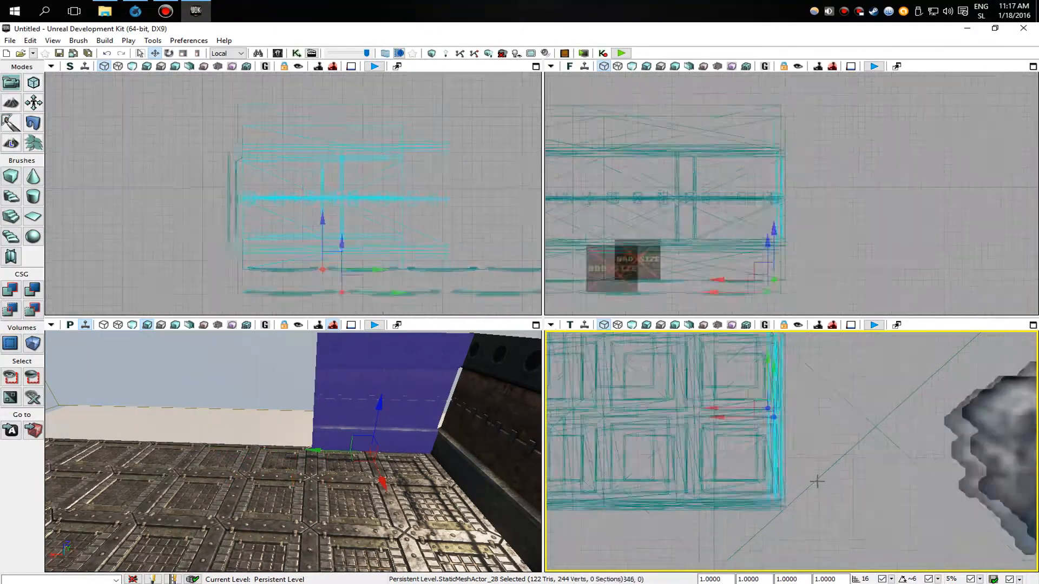
pyautogui.moveTo(749, 379); pyautogui.dragTo(727, 400)
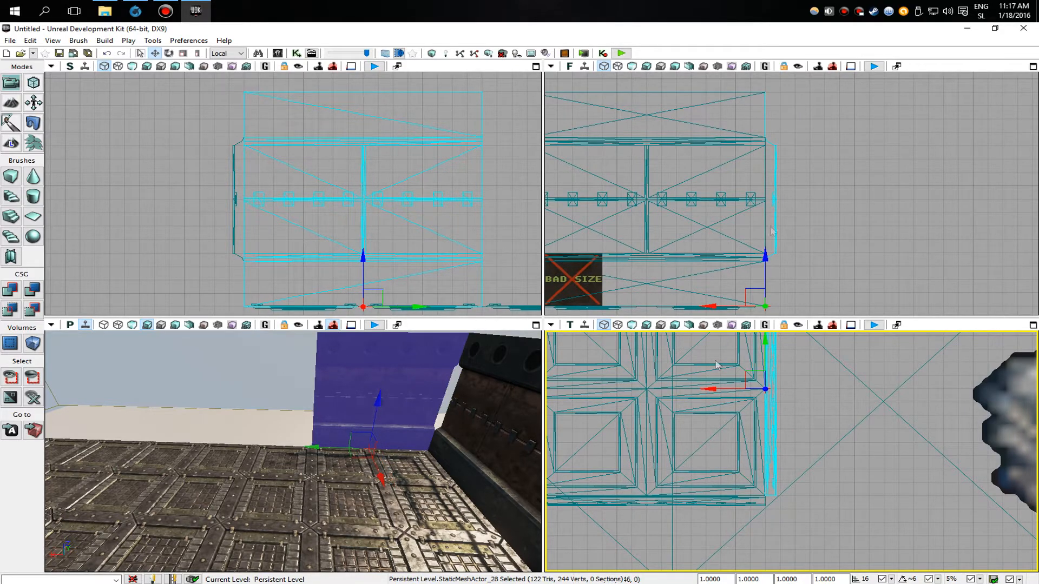
# Step: Duplicate the wall panel along the open side, then duplicate the pair and shift it 16 units to close the gap
pyautogui.scroll(-5, 788, 515)
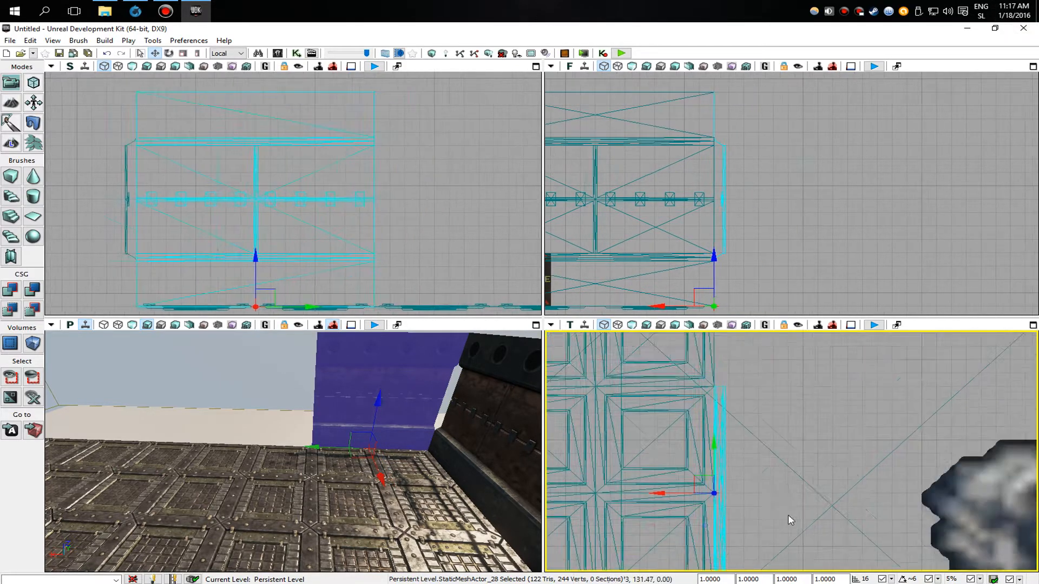
pyautogui.moveTo(741, 498); pyautogui.dragTo(739, 417)
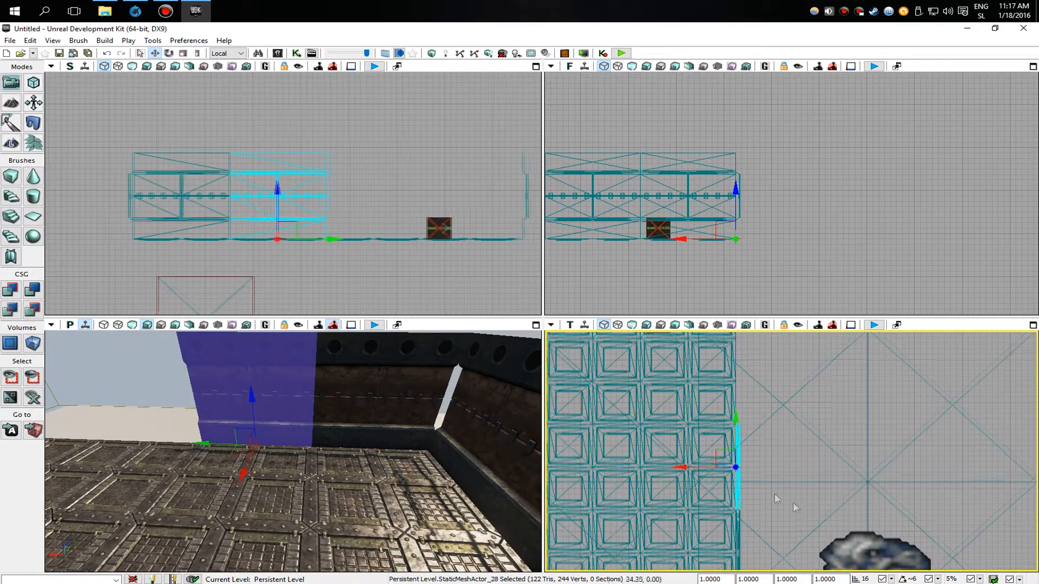
pyautogui.keyDown('ctrl'); pyautogui.click(428, 409); pyautogui.keyUp('ctrl')
pyautogui.moveTo(763, 397); pyautogui.dragTo(752, 434, button='right')
pyautogui.scroll(-3, 752, 433)
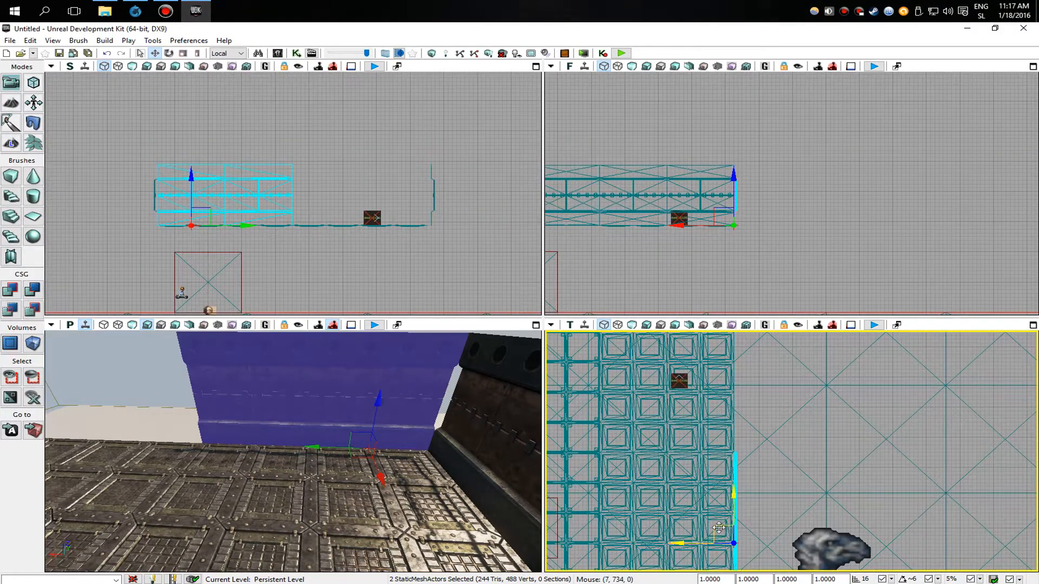
pyautogui.moveTo(737, 505); pyautogui.dragTo(737, 379)
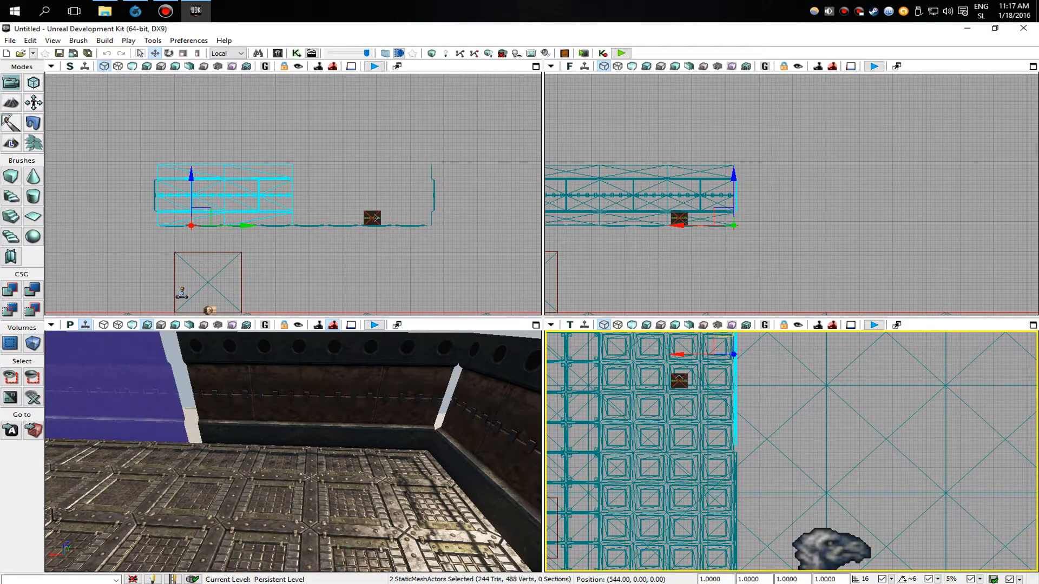
pyautogui.scroll(4, 758, 507)
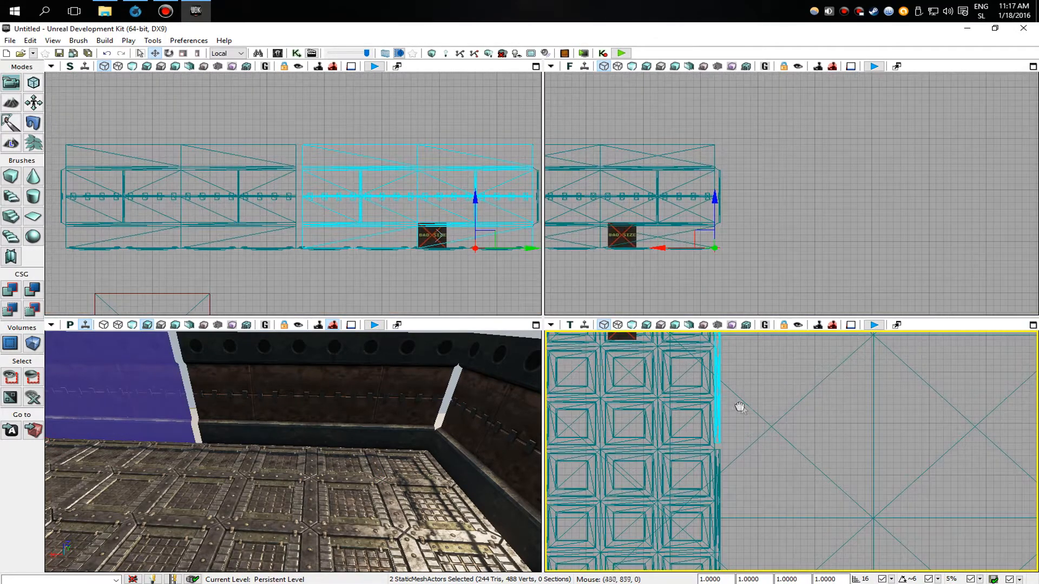
pyautogui.moveTo(715, 350); pyautogui.dragTo(715, 359, button='right')
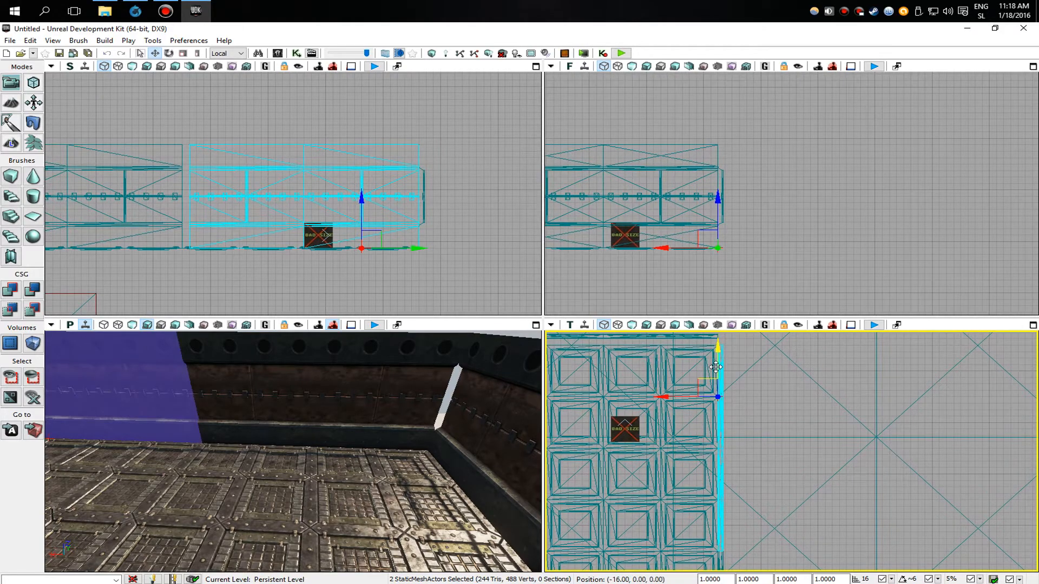
# Step: Select all four panels of the new wall and duplicate them across to the opposite edge of the floor
pyautogui.scroll(-6, 691, 388)
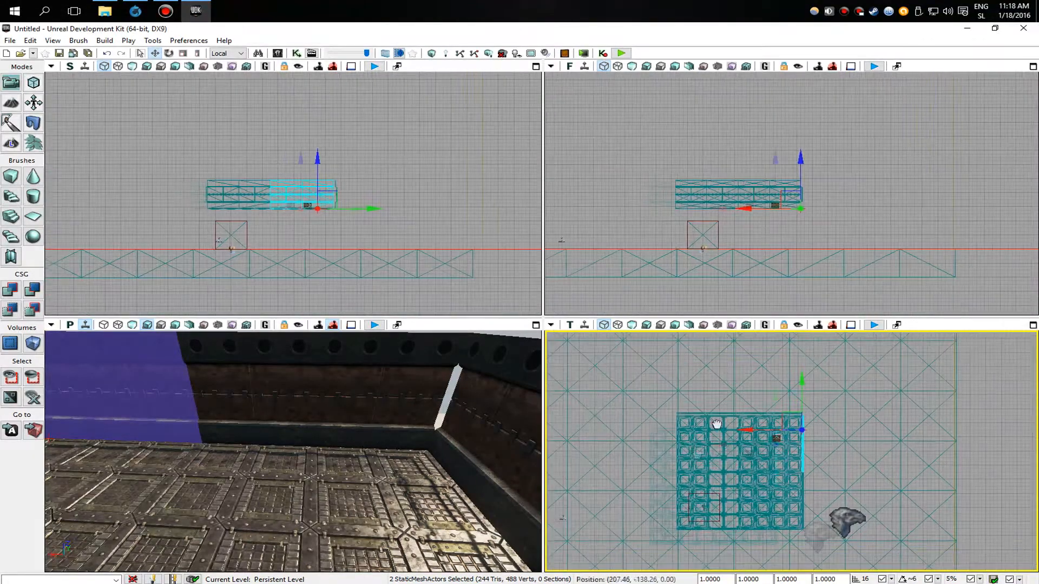
pyautogui.keyDown('ctrl'); pyautogui.click(355, 400); pyautogui.keyUp('ctrl')
pyautogui.keyDown('ctrl'); pyautogui.click(291, 395); pyautogui.keyUp('ctrl')
pyautogui.moveTo(291, 395); pyautogui.dragTo(200, 430, button='right')
pyautogui.moveTo(743, 477); pyautogui.dragTo(751, 492, button='right')
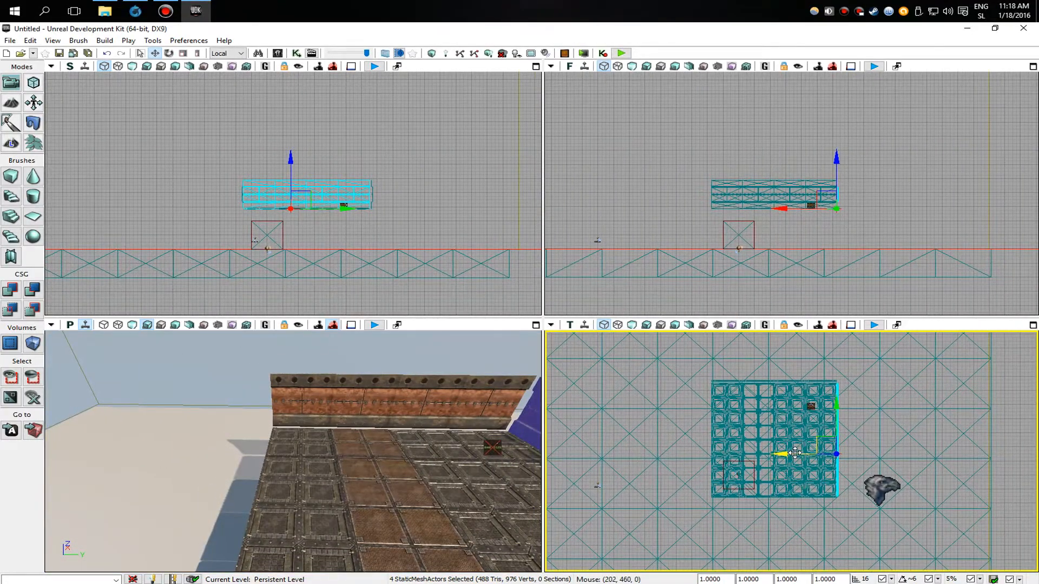
pyautogui.moveTo(785, 453); pyautogui.dragTo(660, 398)
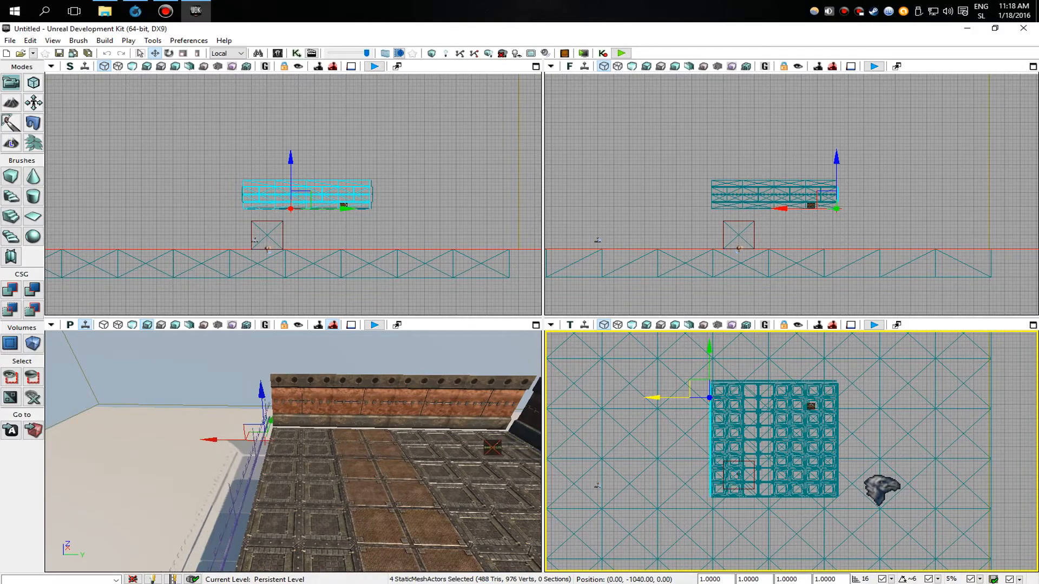
# Step: Try rotating the four copied wall panels to a yaw of 270°
pyautogui.moveTo(324, 433); pyautogui.dragTo(205, 400, button='right')
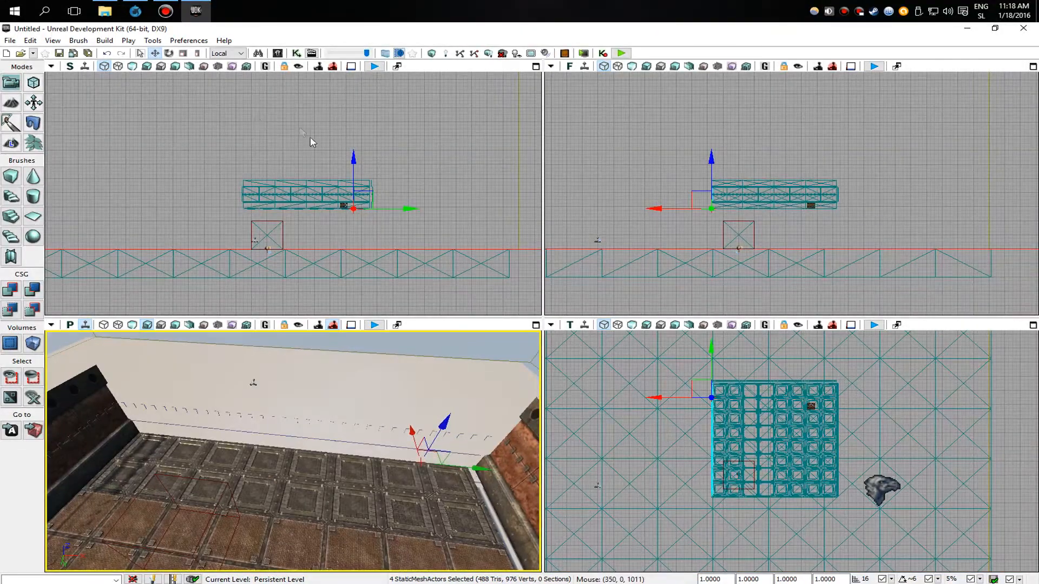
pyautogui.rightClick(169, 53)
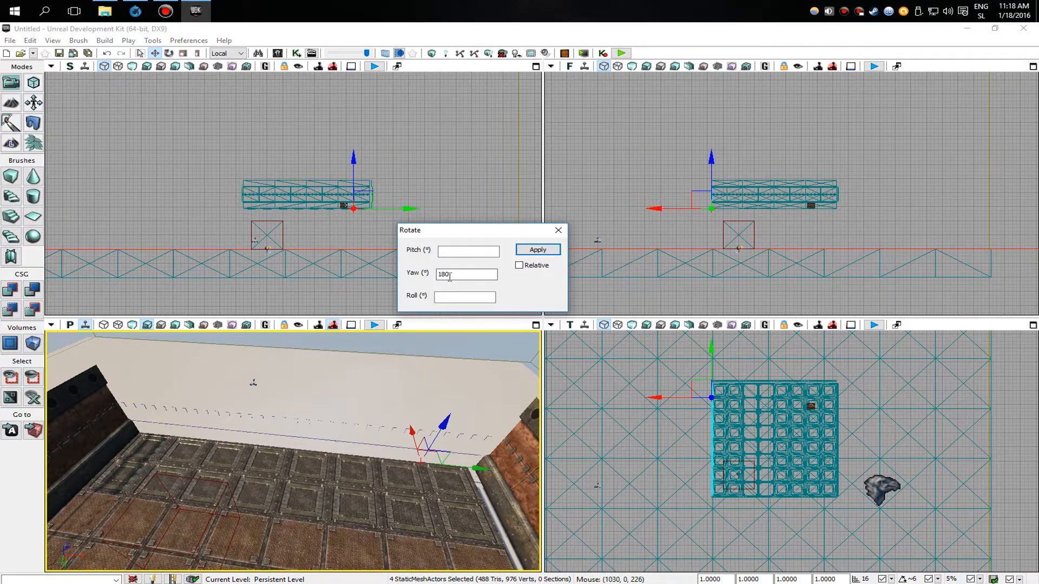
pyautogui.click(537, 251)
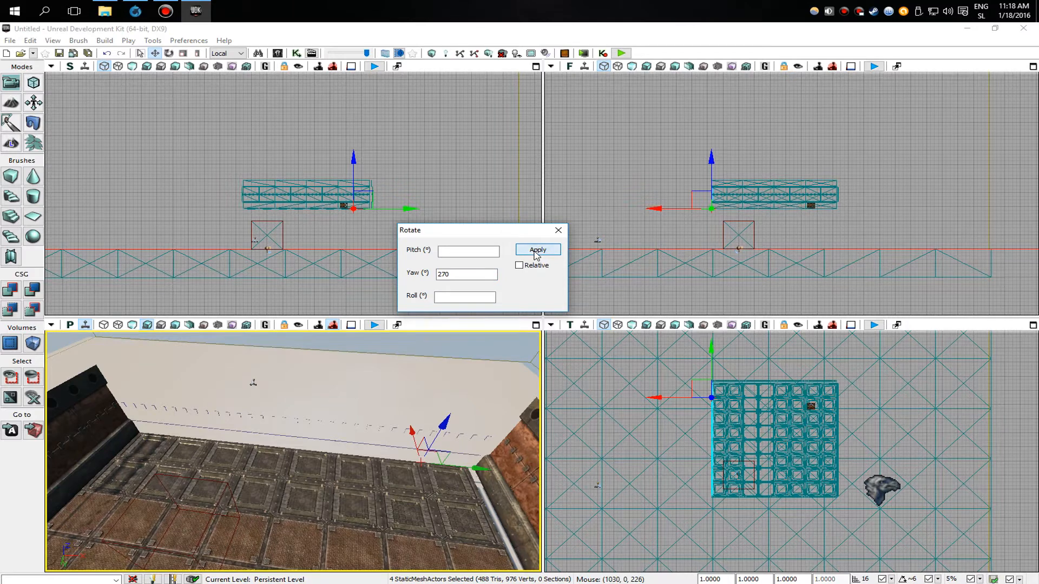
pyautogui.click(558, 230)
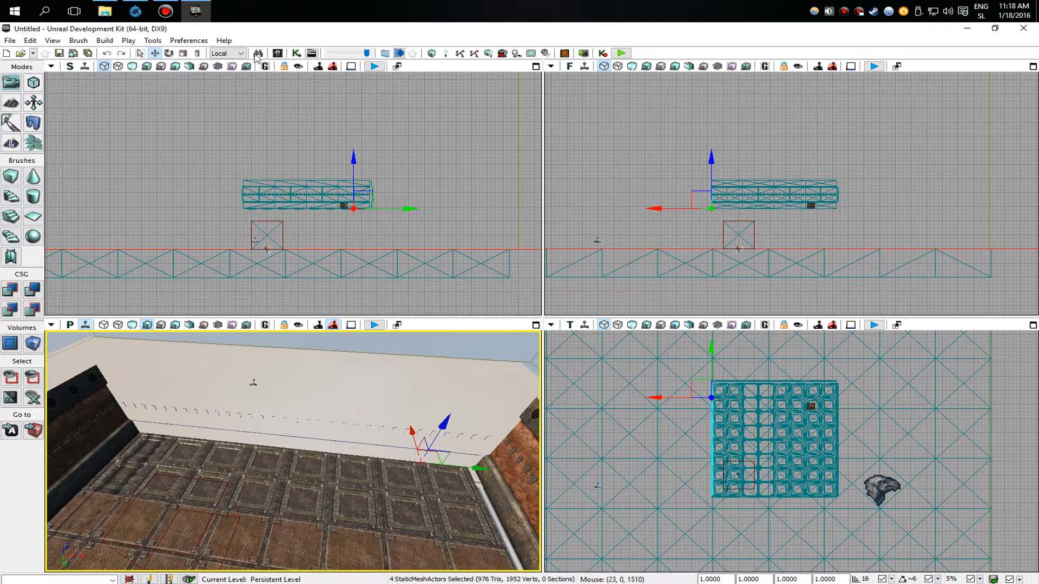
# Step: Set the yaw of the four copied wall panels to 90° so they face into the room
pyautogui.rightClick(168, 53)
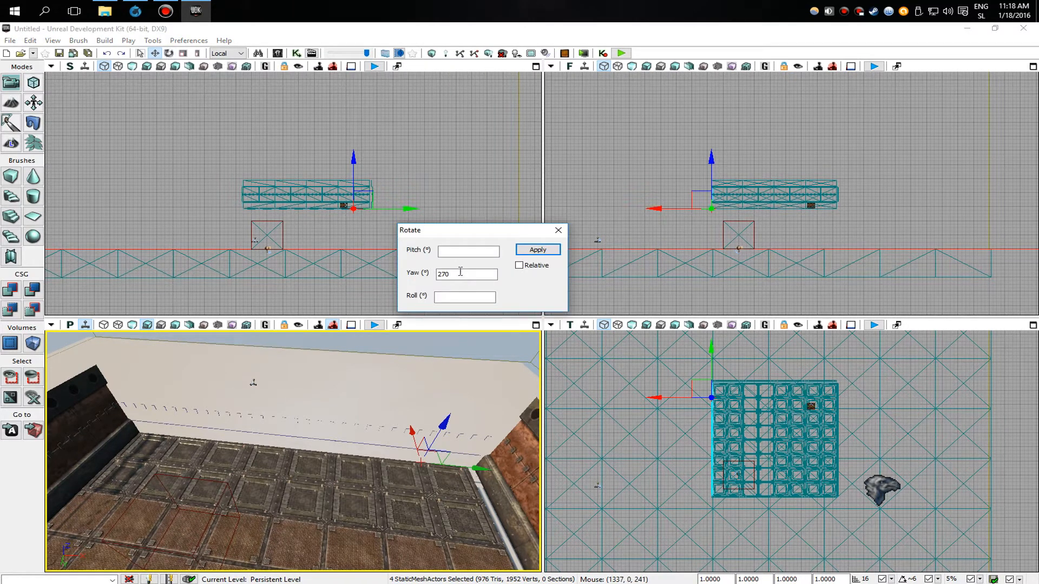
pyautogui.click(537, 250)
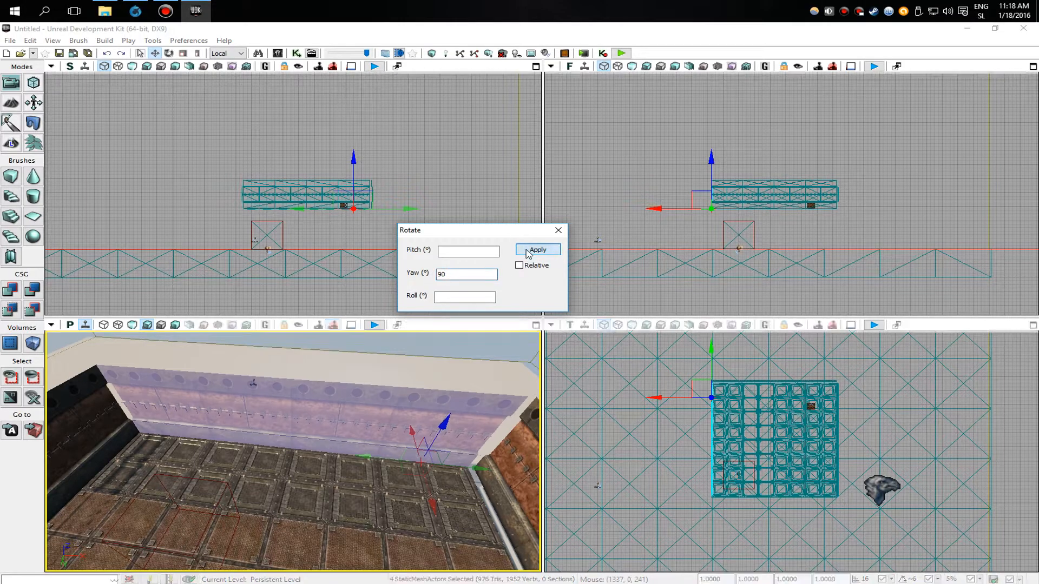
pyautogui.click(558, 232)
# Step: Select the four panels of the wall standing off the floor and move them 16 units inward, flush with its edge
pyautogui.moveTo(379, 422); pyautogui.dragTo(427, 414, button='right')
pyautogui.click(409, 411)
pyautogui.keyDown('ctrl'); pyautogui.click(339, 398); pyautogui.keyUp('ctrl')
pyautogui.keyDown('ctrl'); pyautogui.click(292, 385); pyautogui.keyUp('ctrl')
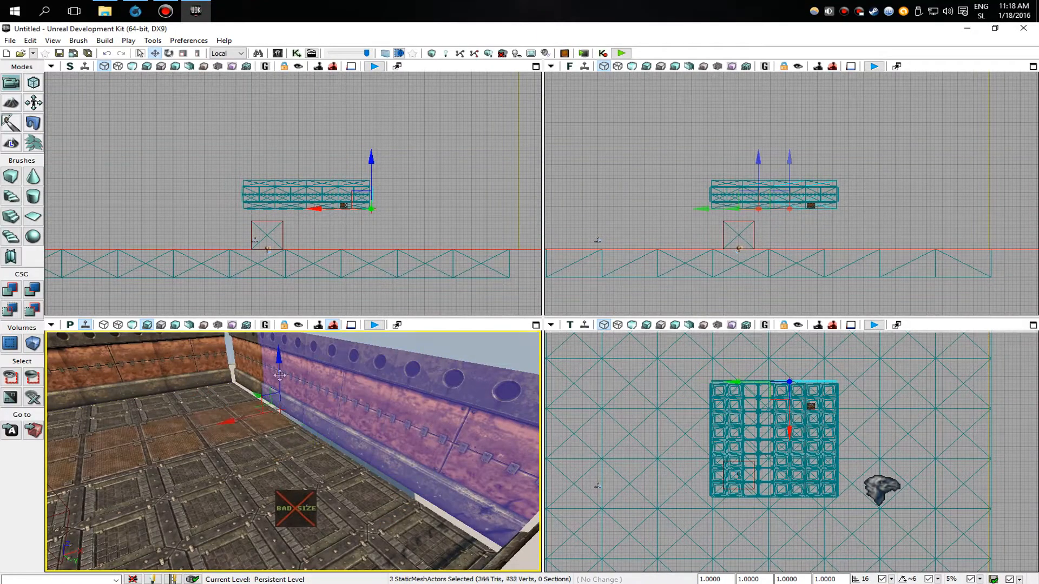
pyautogui.scroll(5, 683, 414)
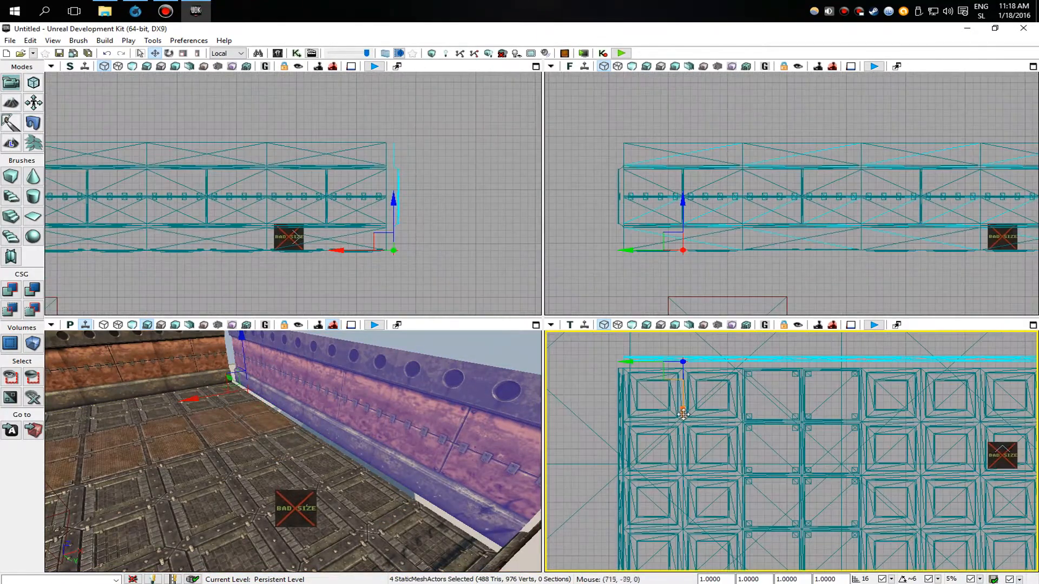
pyautogui.moveTo(683, 414); pyautogui.dragTo(691, 431)
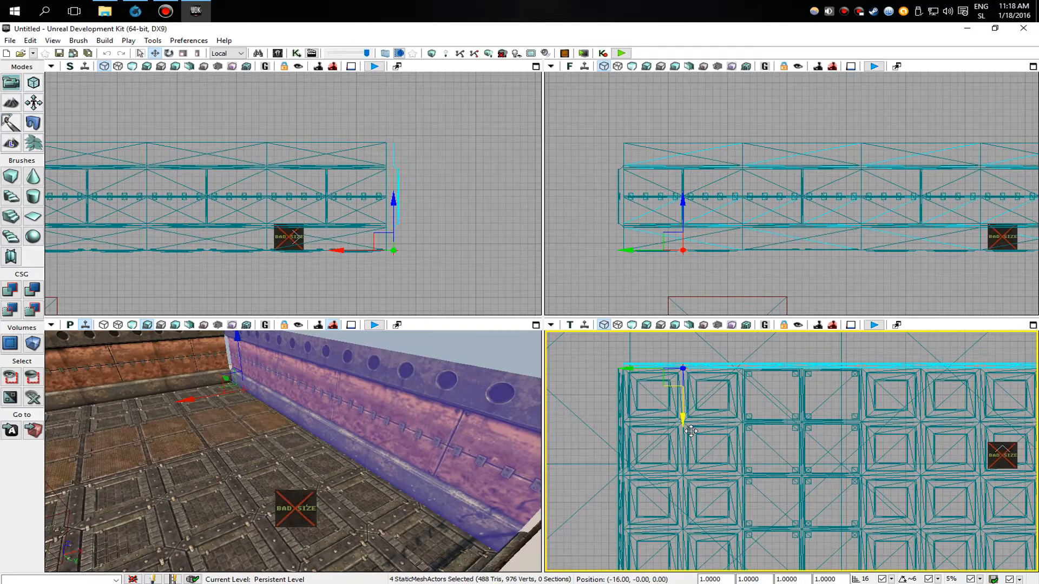
pyautogui.scroll(9, 746, 360)
pyautogui.scroll(-6, 744, 357)
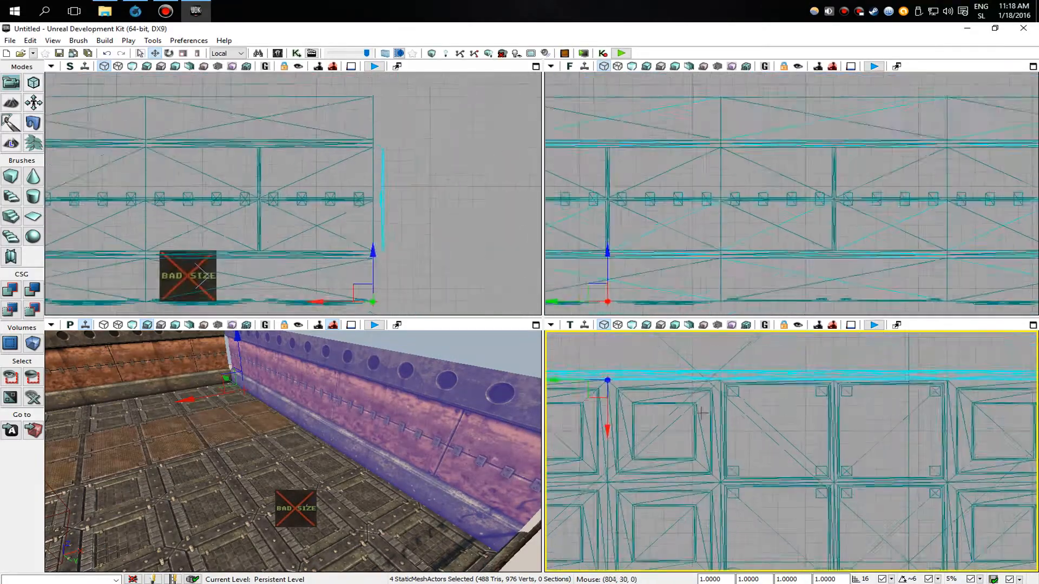
# Step: Build the map with its lighting and test the finished room in the editor preview
pyautogui.moveTo(433, 427); pyautogui.dragTo(374, 425, button='right')
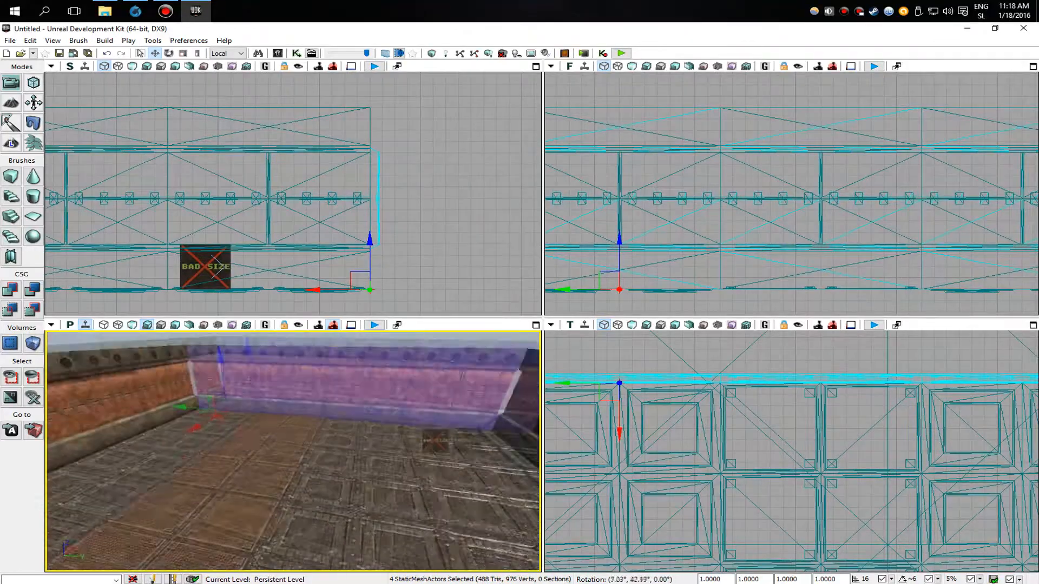
pyautogui.moveTo(373, 425); pyautogui.dragTo(381, 400, button='right')
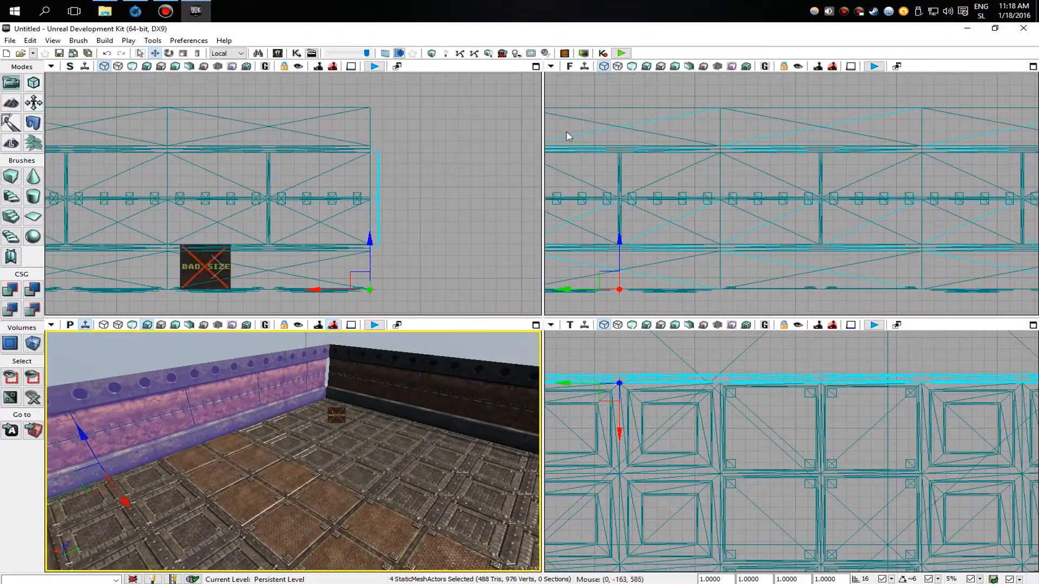
pyautogui.click(604, 53)
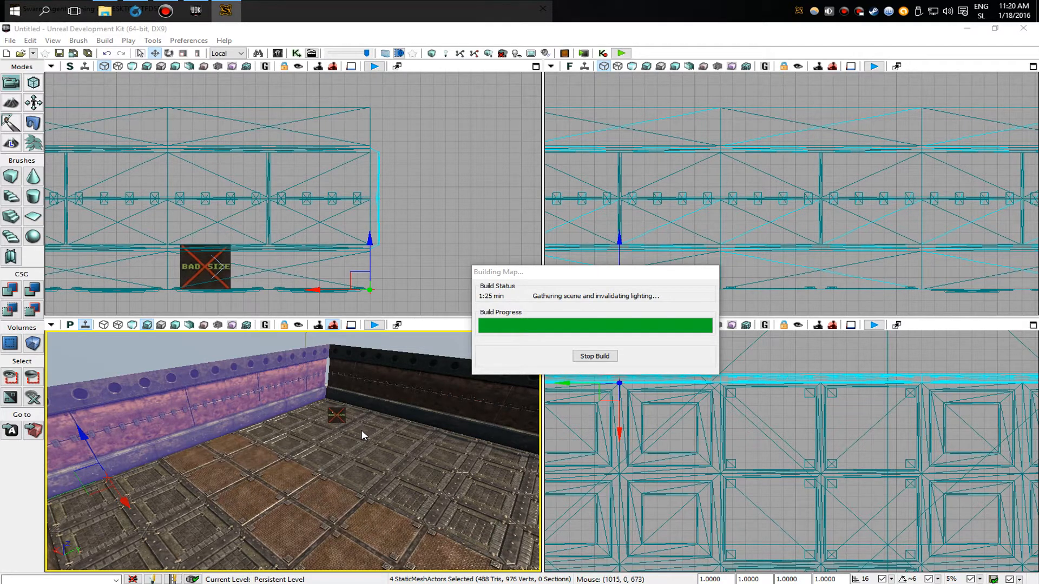
pyautogui.click(219, 21)
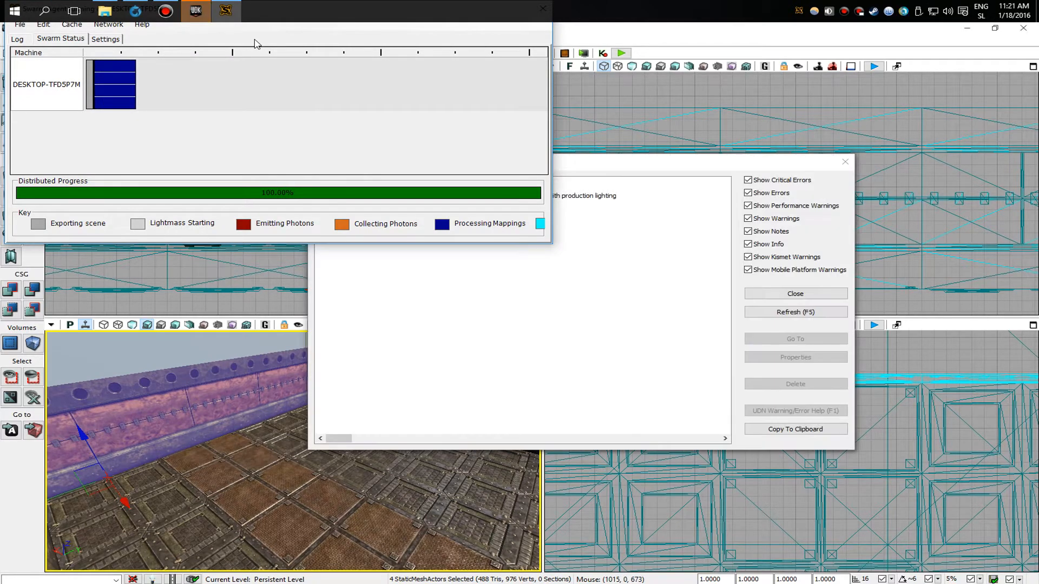
pyautogui.click(807, 297)
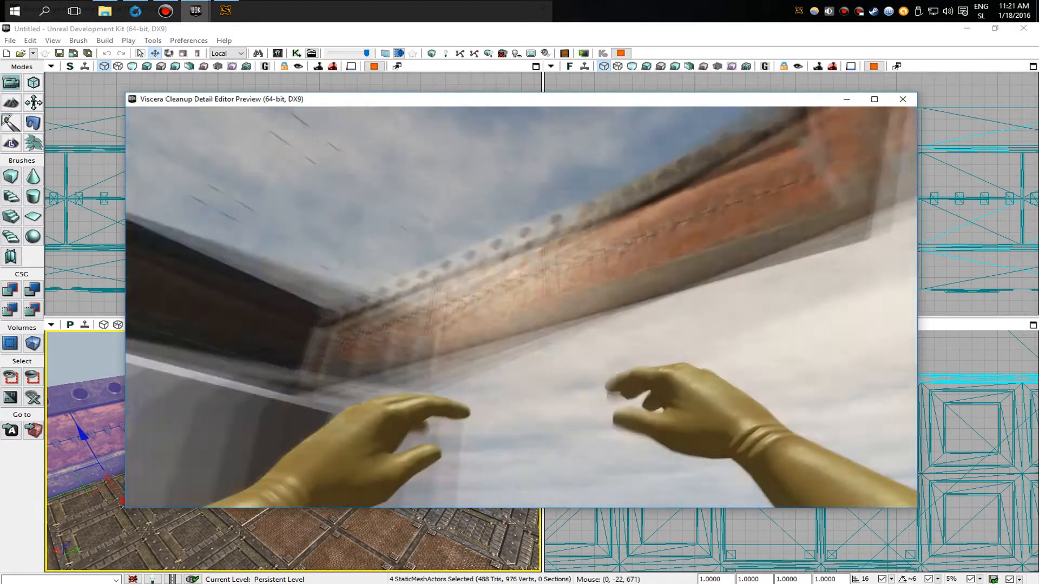
pyautogui.press('Escape')
# Step: Put a new PlayerStart over the dark floor tiles inside the room in place of the one marked BAD SIZE
pyautogui.moveTo(293, 433); pyautogui.dragTo(257, 487, button='right')
pyautogui.click(257, 466)
pyautogui.moveTo(676, 433); pyautogui.dragTo(783, 412, button='right')
pyautogui.scroll(1, 784, 411)
pyautogui.moveTo(784, 400); pyautogui.dragTo(695, 488)
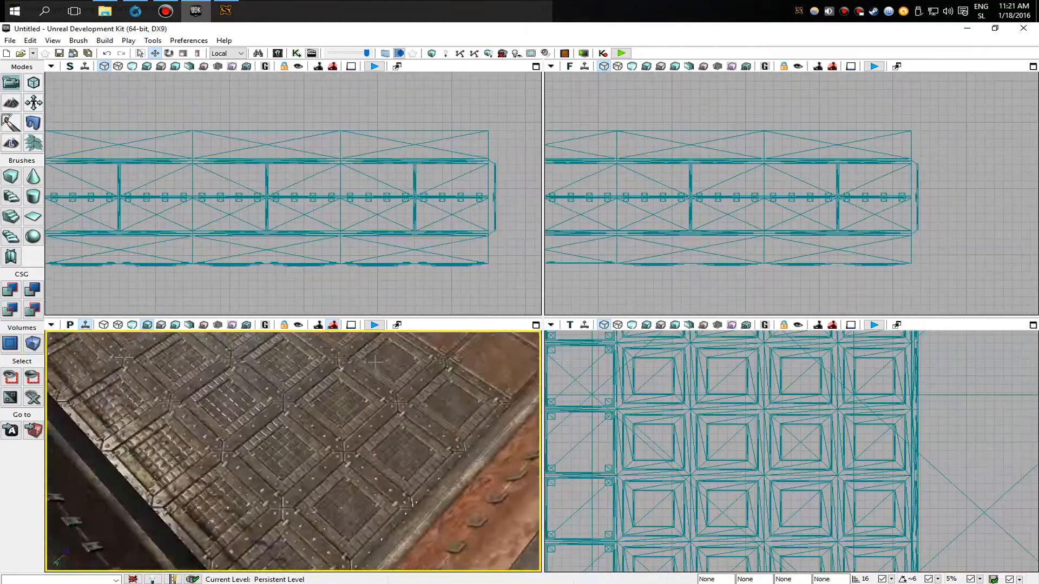
pyautogui.rightClick(301, 478)
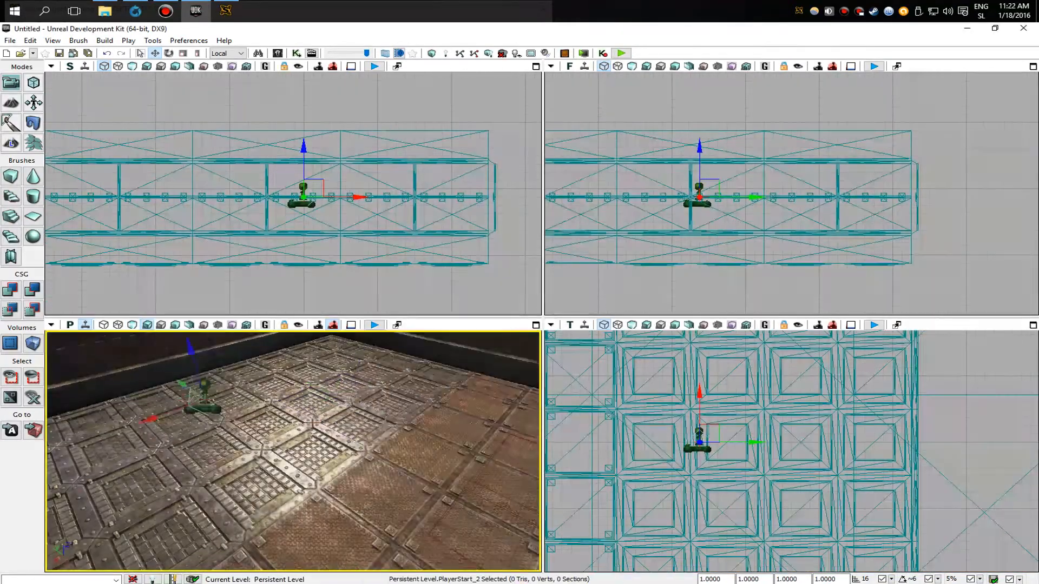
pyautogui.rightClick(348, 100)
pyautogui.click(704, 552)
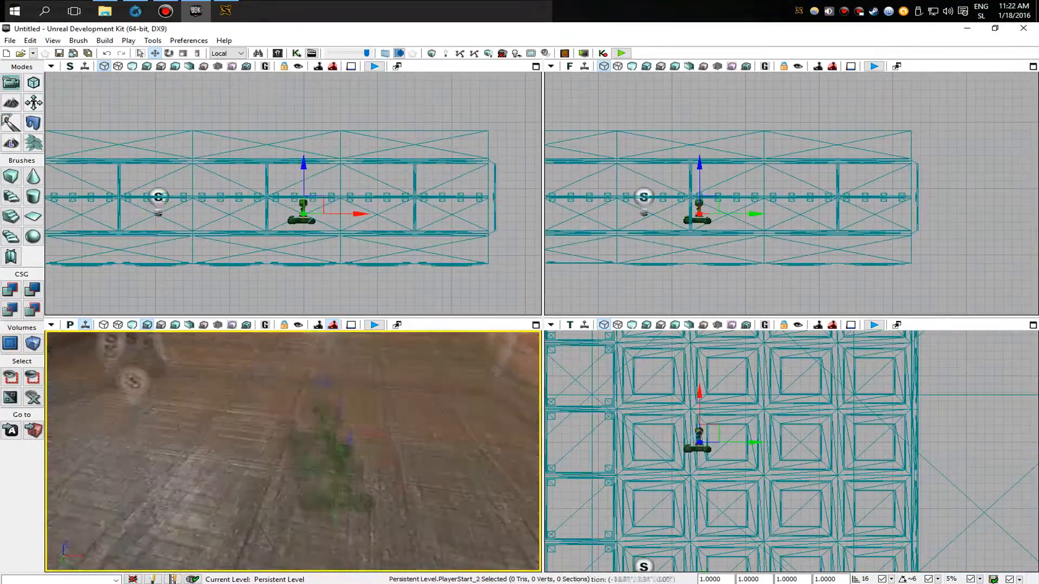
# Step: Build the map with its lighting and try the new PlayerStart by looking around in the editor preview
pyautogui.click(501, 55)
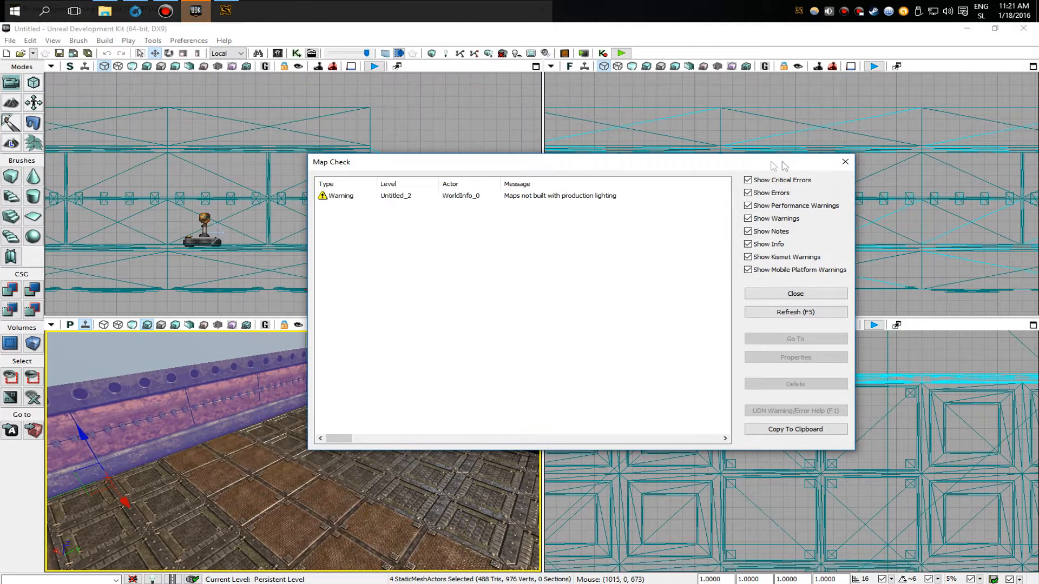
pyautogui.click(808, 298)
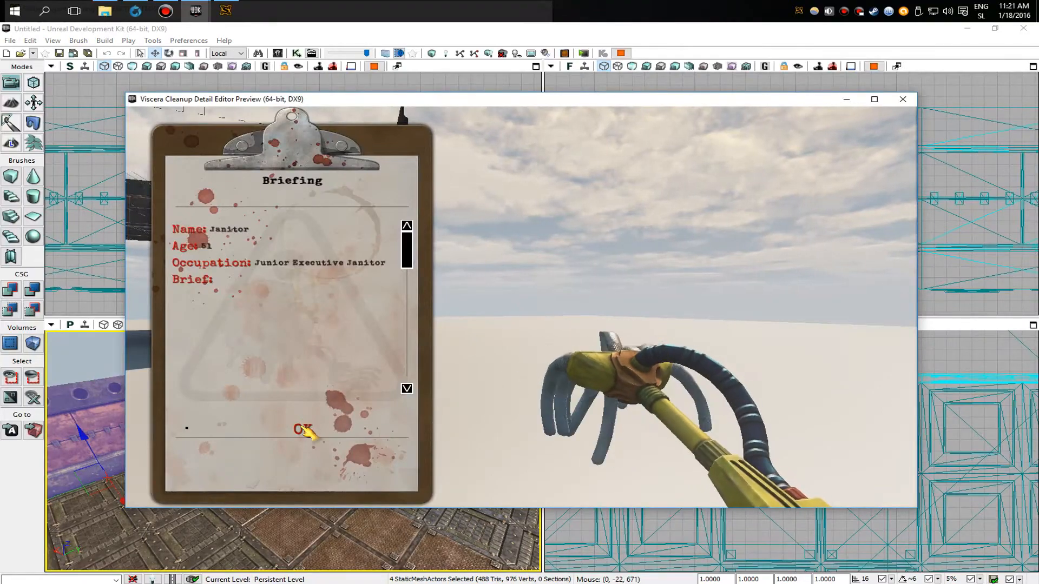
pyautogui.click(303, 428)
pyautogui.press('w')
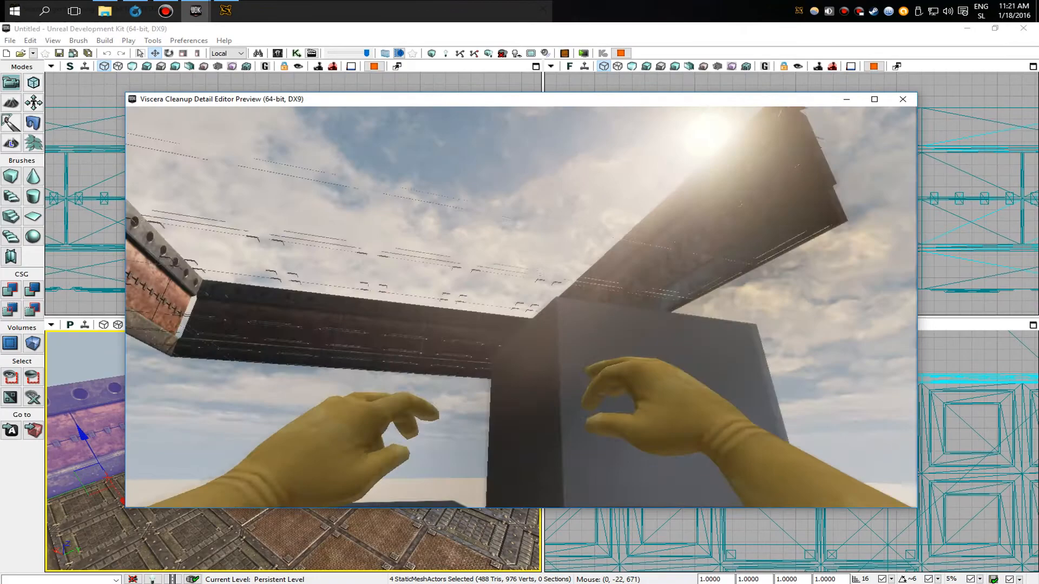
pyautogui.press('w')
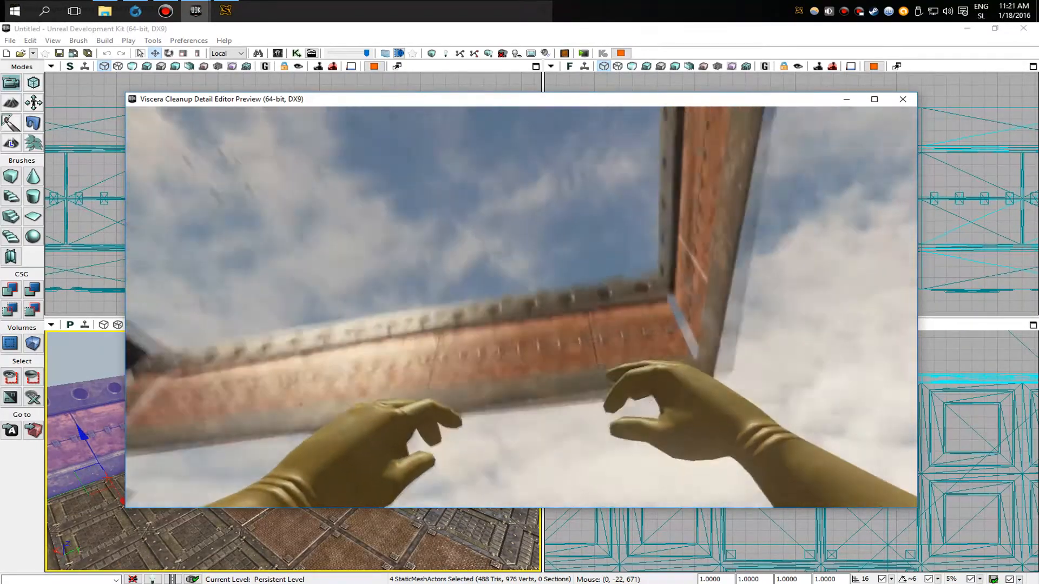
pyautogui.press('Escape')
# Step: Select the PlayerStart standing on the dark floor tiles and delete it
pyautogui.moveTo(293, 451); pyautogui.dragTo(370, 467, button='right')
pyautogui.click(328, 437)
pyautogui.click(320, 433)
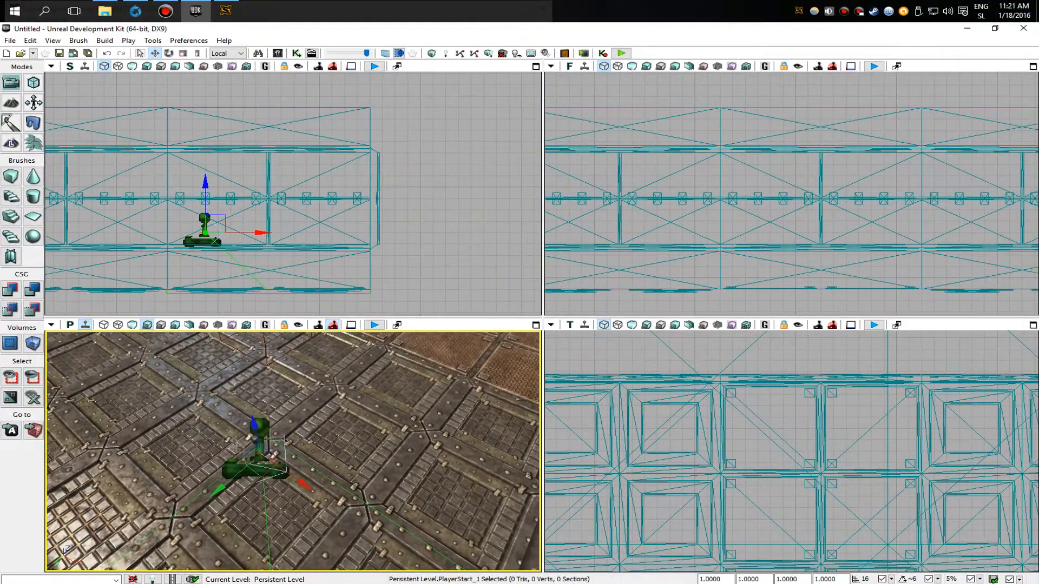
pyautogui.moveTo(704, 474); pyautogui.dragTo(699, 374, button='right')
pyautogui.scroll(-10, 699, 374)
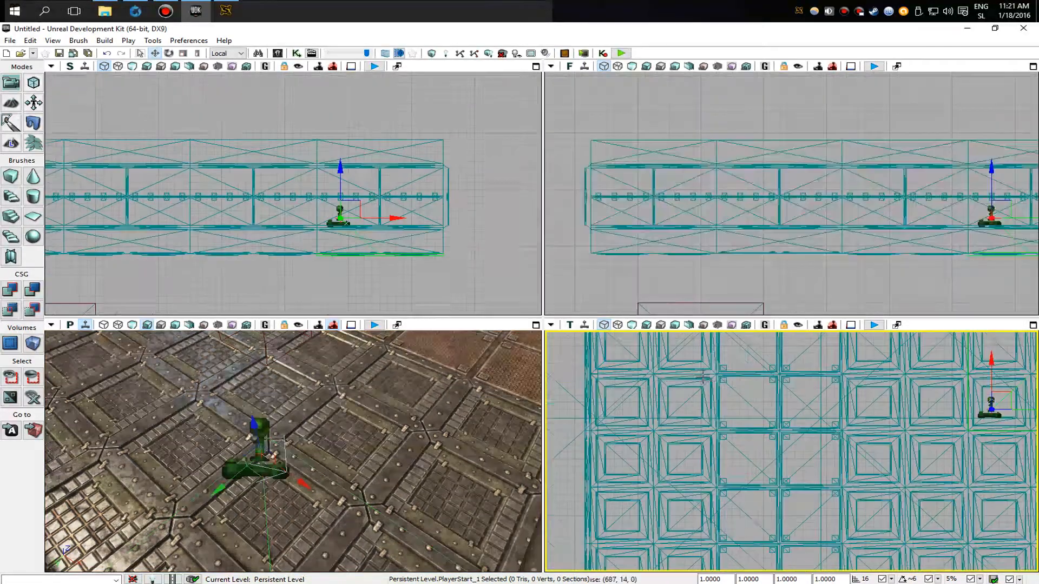
pyautogui.moveTo(842, 396); pyautogui.dragTo(764, 433, button='right')
pyautogui.scroll(10, 766, 433)
pyautogui.moveTo(784, 409); pyautogui.dragTo(795, 484)
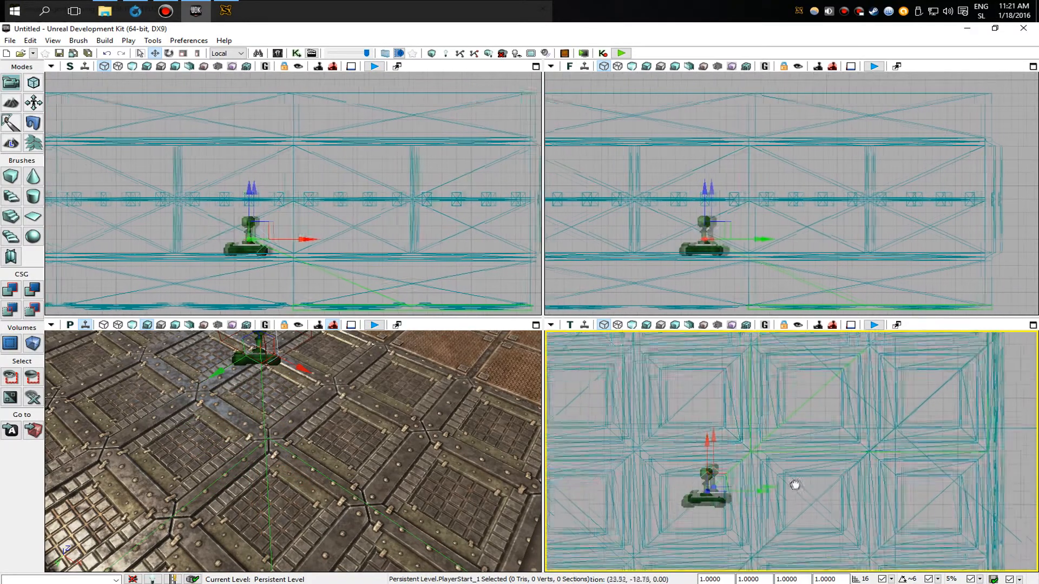
pyautogui.moveTo(795, 486); pyautogui.dragTo(805, 474, button='right')
pyautogui.press('Delete')
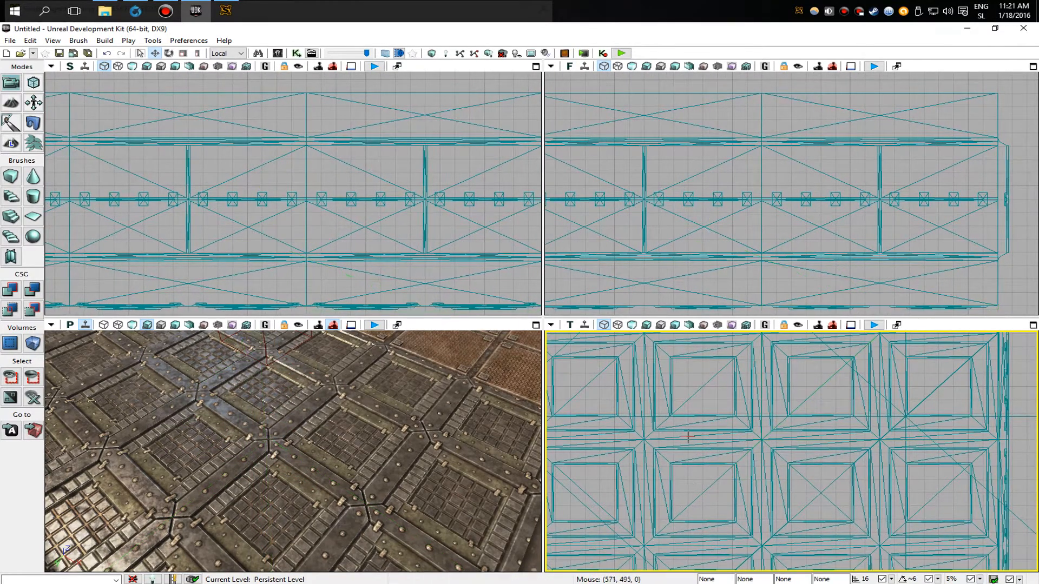
# Step: Add a new PlayerStart on the dark floor tiles beside the brown strip and raise it above the floor
pyautogui.moveTo(703, 448); pyautogui.dragTo(729, 416, button='right')
pyautogui.scroll(-4, 728, 414)
pyautogui.moveTo(370, 414); pyautogui.dragTo(299, 469, button='right')
pyautogui.rightClick(297, 481)
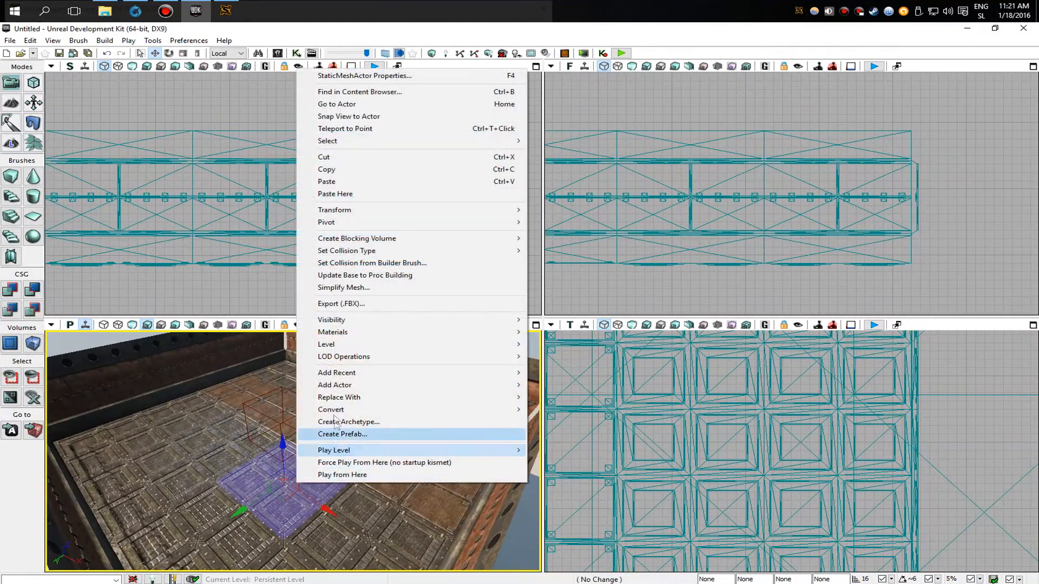
pyautogui.moveTo(504, 384)
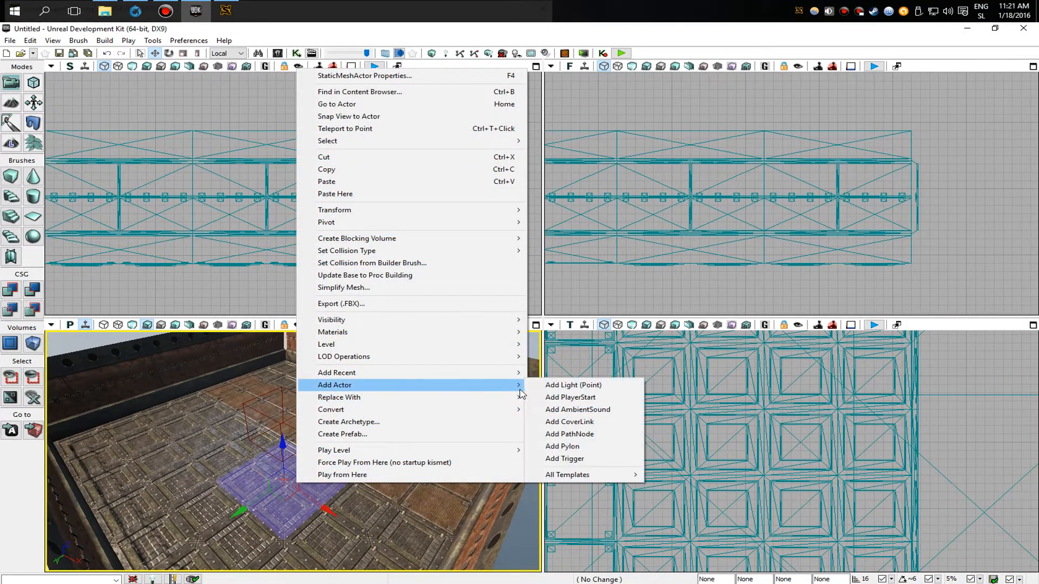
pyautogui.click(570, 398)
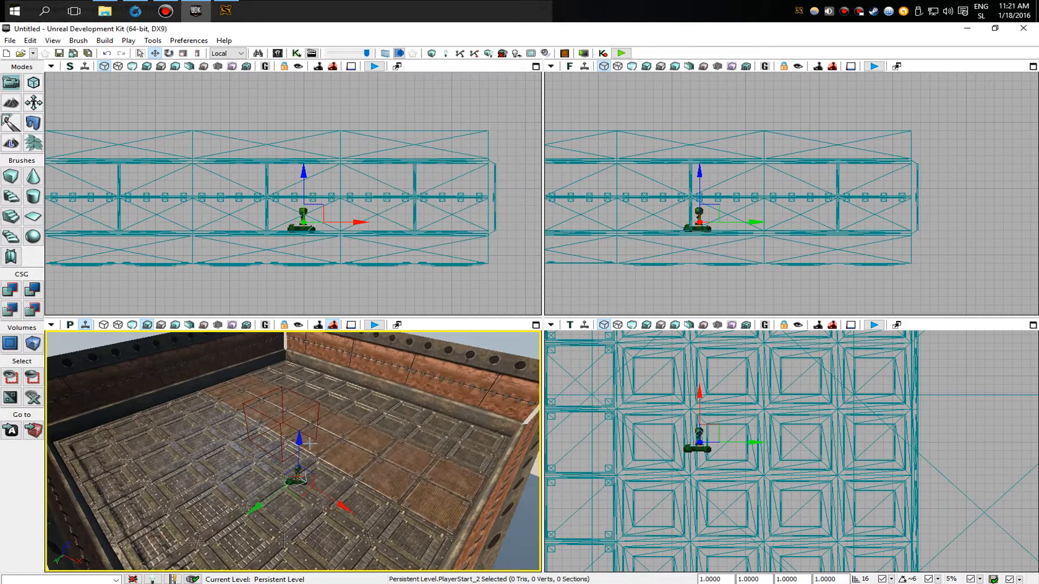
pyautogui.press('End')
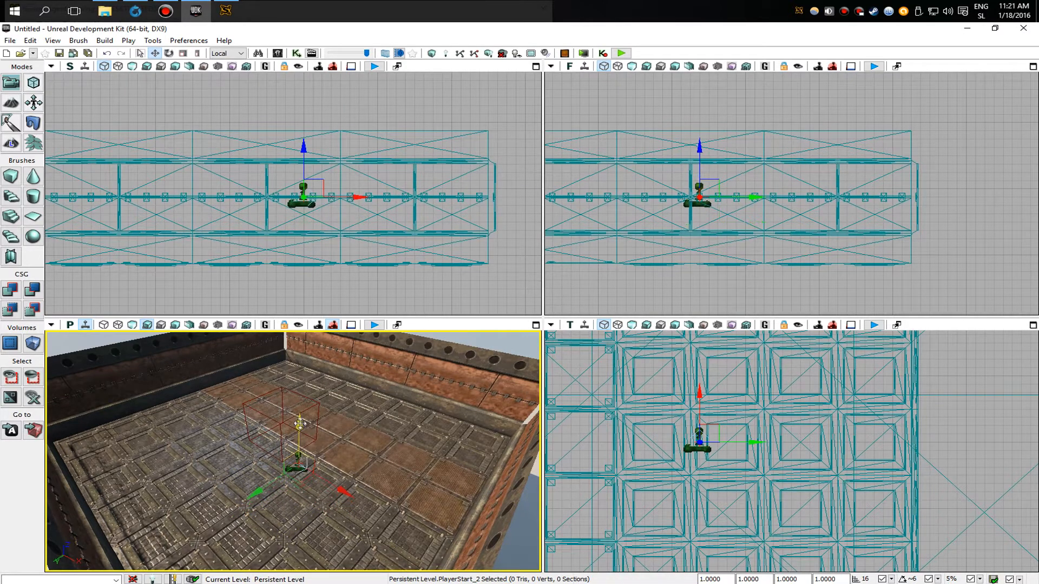
# Step: Run the editor preview to check where the player spawns
pyautogui.click(618, 53)
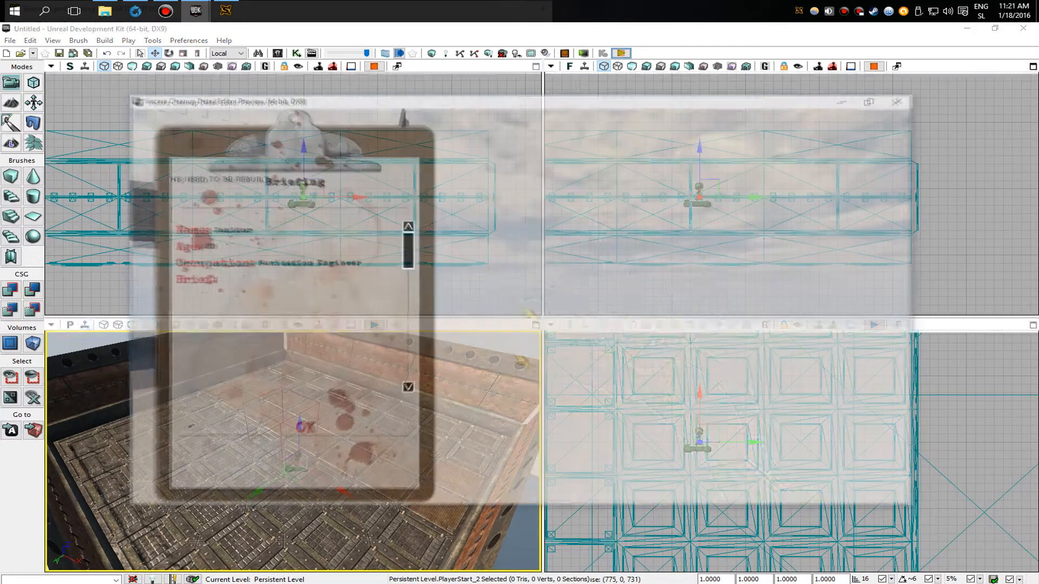
pyautogui.click(304, 430)
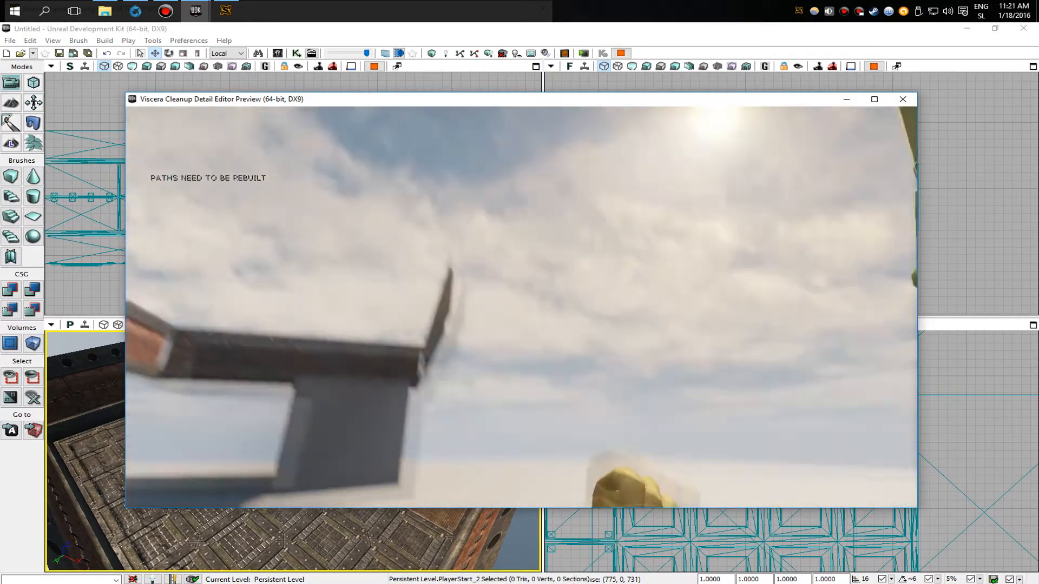
pyautogui.press('Escape')
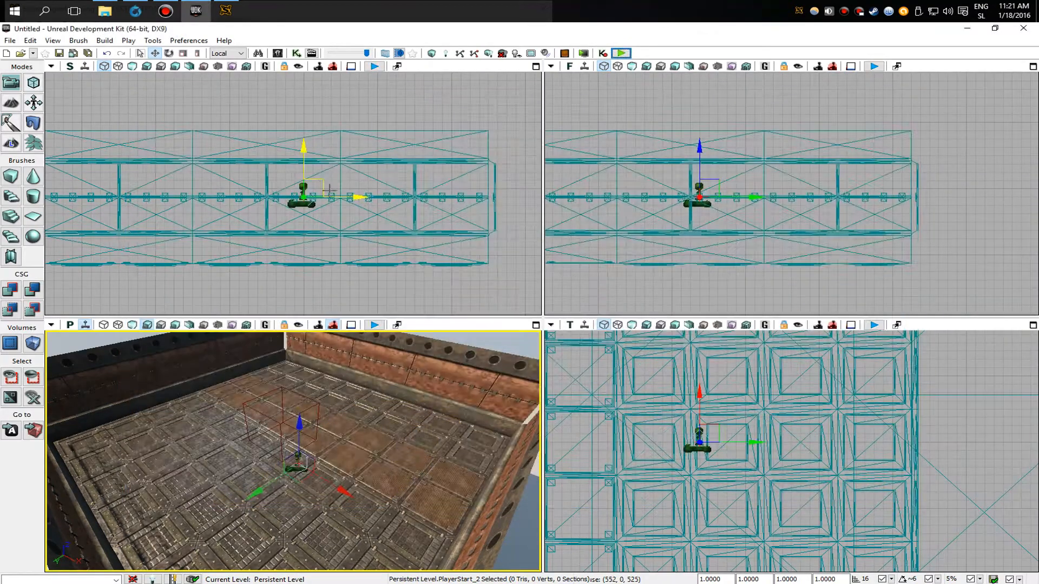
# Step: Add a point light over the floor near the brown tiles and raise it to about half the wall height
pyautogui.moveTo(339, 425); pyautogui.dragTo(389, 430, button='right')
pyautogui.rightClick(364, 433)
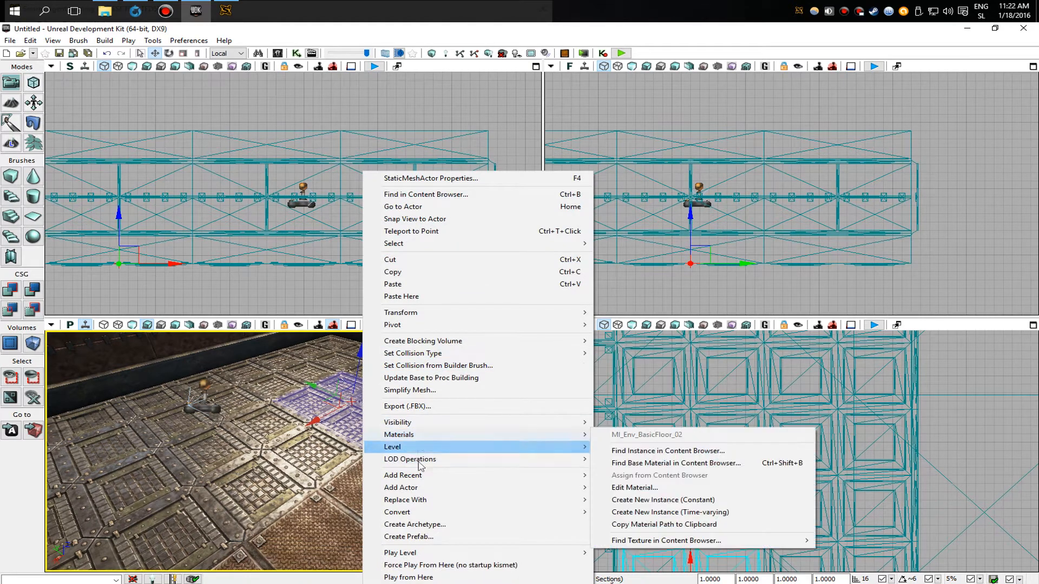
pyautogui.moveTo(501, 491)
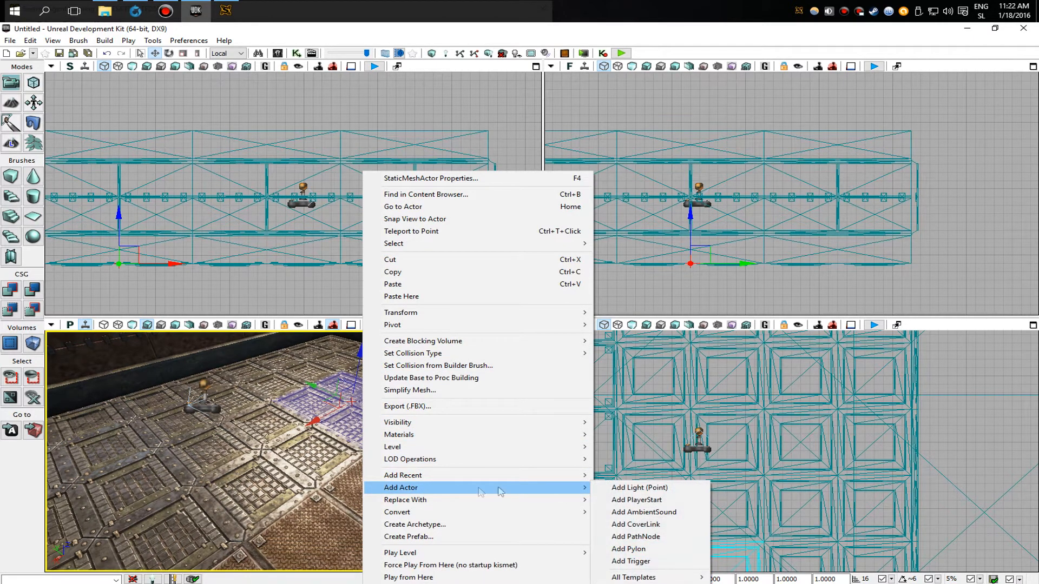
pyautogui.click(612, 491)
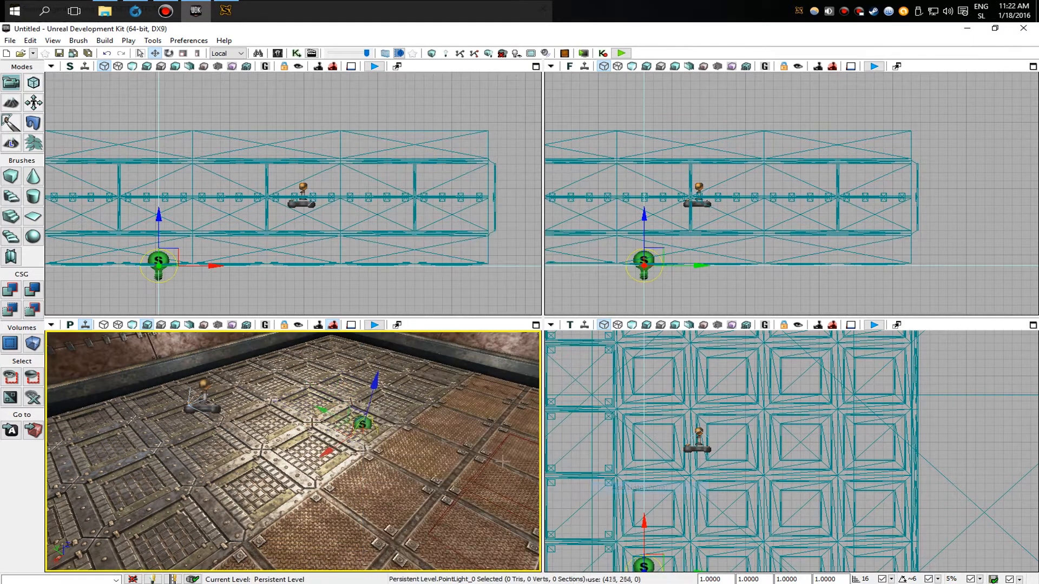
pyautogui.moveTo(384, 316); pyautogui.dragTo(385, 314)
pyautogui.moveTo(385, 347); pyautogui.dragTo(460, 351, button='right')
# Step: Select the PlayerStart inside the room and lower it closer to the floor
pyautogui.moveTo(334, 422); pyautogui.dragTo(334, 460, button='right')
pyautogui.click(334, 461)
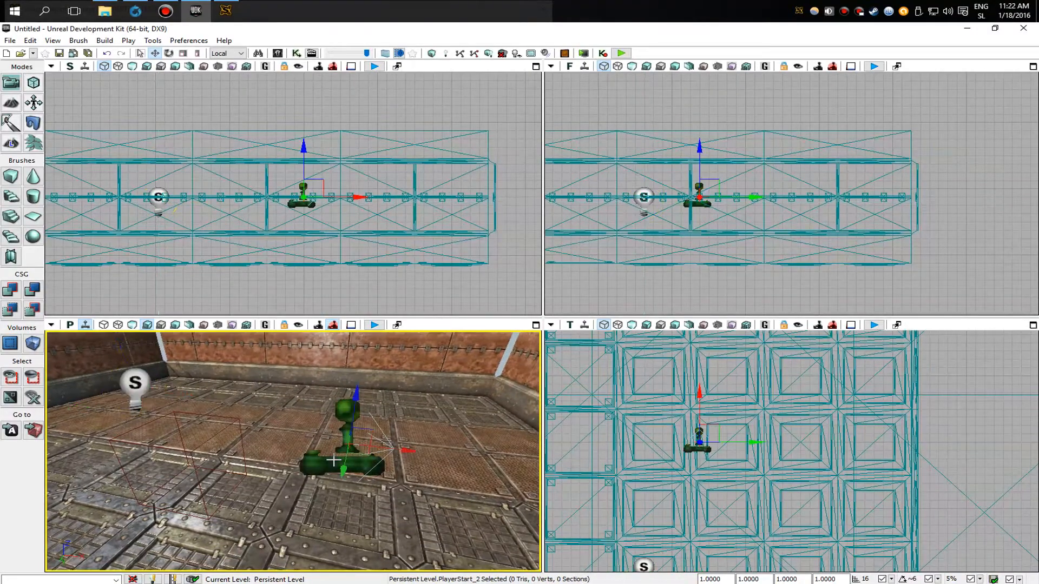
pyautogui.moveTo(353, 431); pyautogui.dragTo(351, 455)
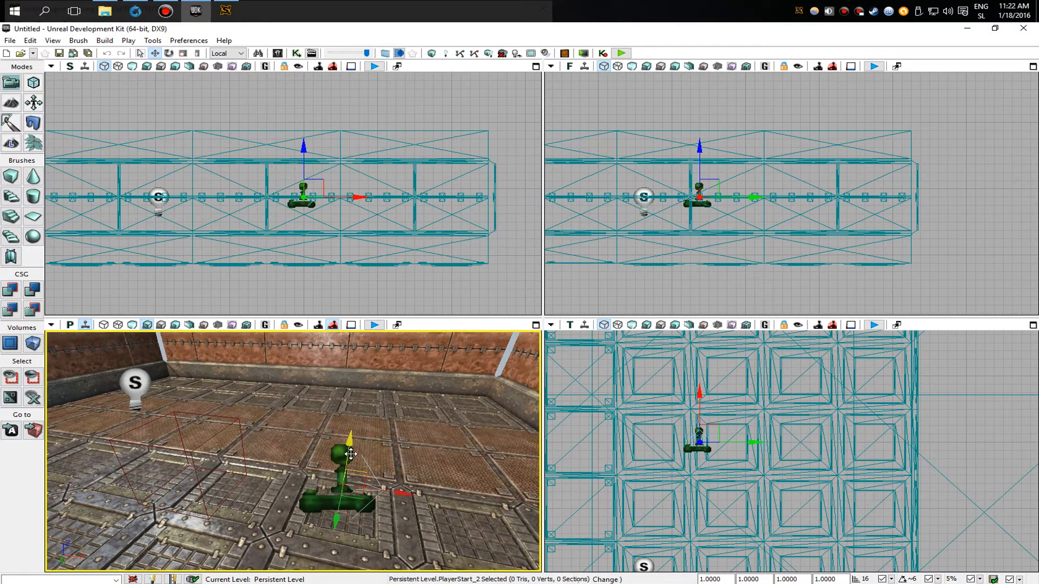
# Step: Delete the template's original PlayerStart standing on the ground outside the room
pyautogui.moveTo(350, 455); pyautogui.dragTo(293, 457, button='right')
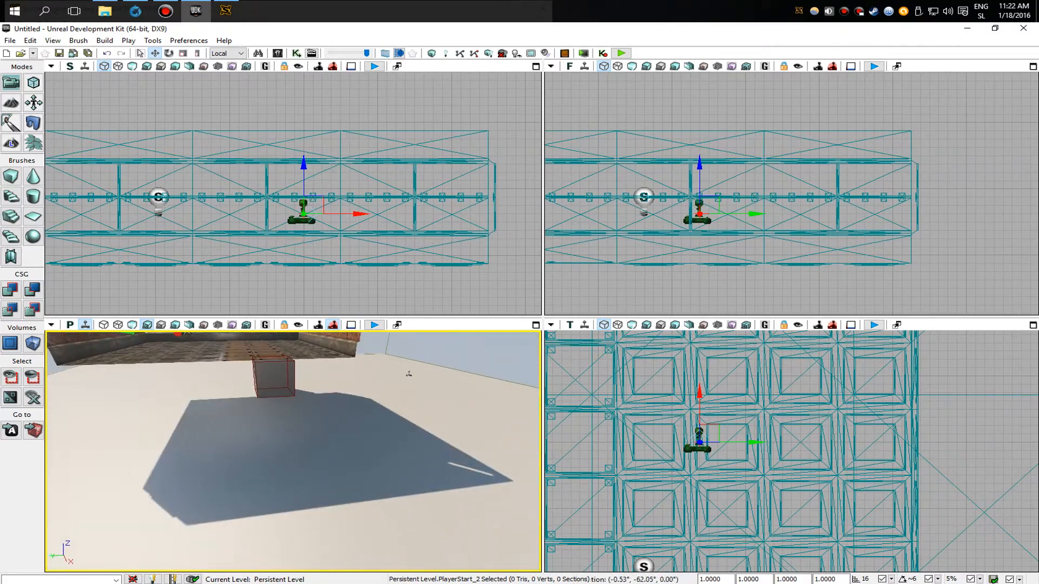
pyautogui.click(407, 375)
pyautogui.moveTo(415, 406); pyautogui.dragTo(523, 409, button='right')
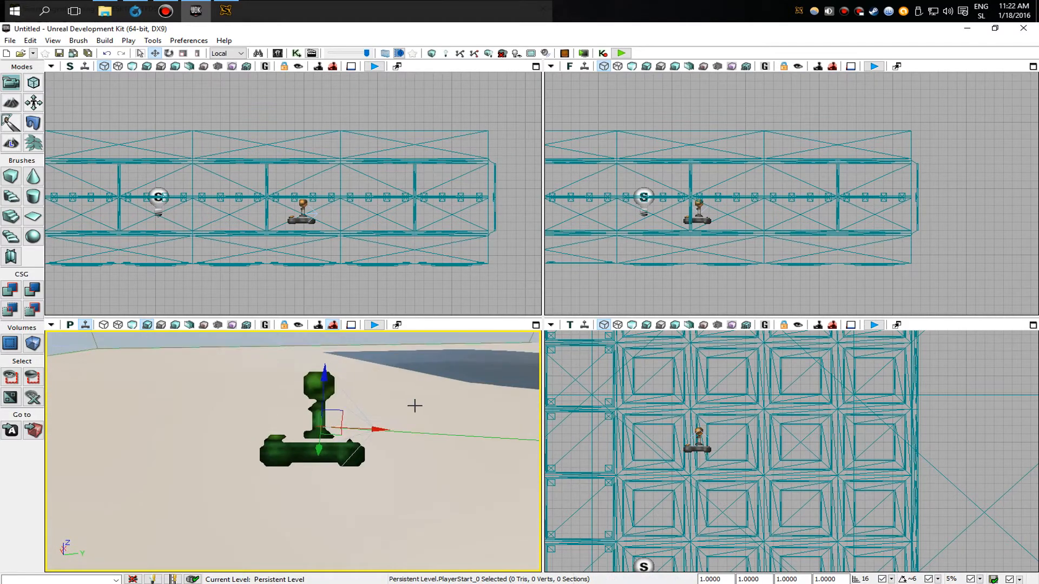
pyautogui.press('Delete')
pyautogui.moveTo(240, 411); pyautogui.dragTo(215, 416, button='right')
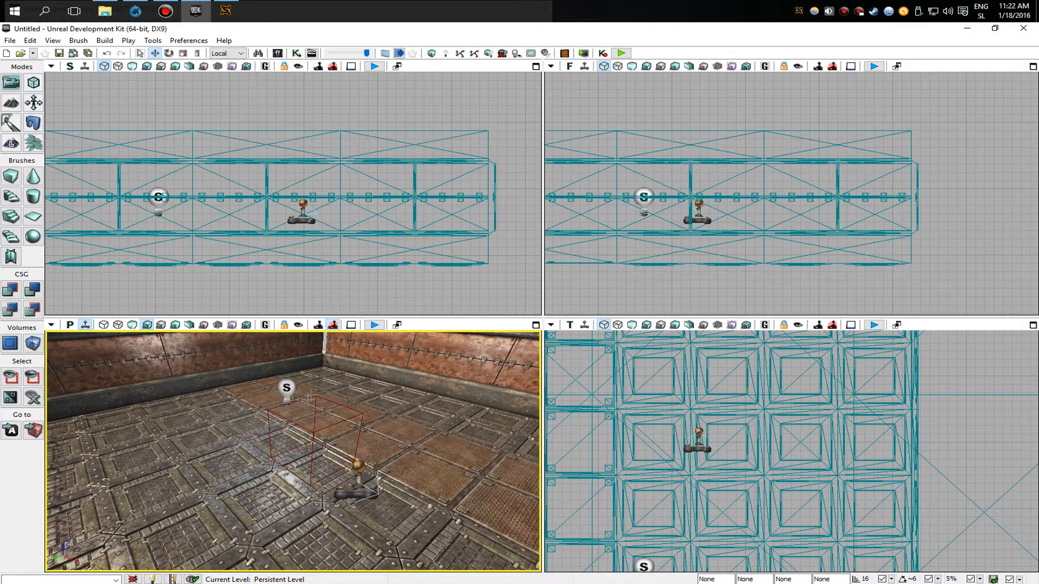
# Step: Rebuild the whole map with lighting and dismiss the Map Check and Lighting Results reports
pyautogui.click(495, 54)
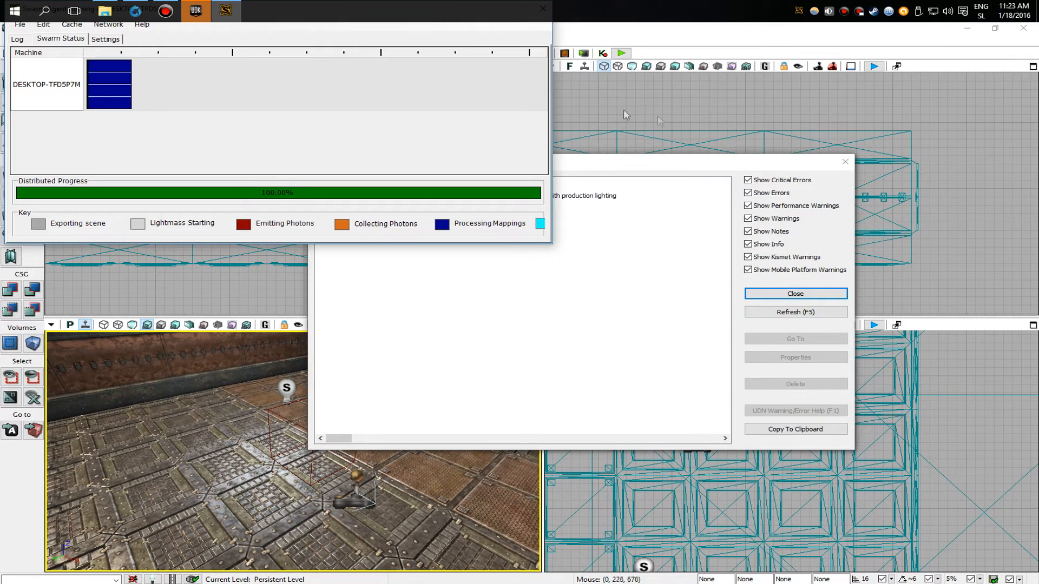
pyautogui.click(793, 295)
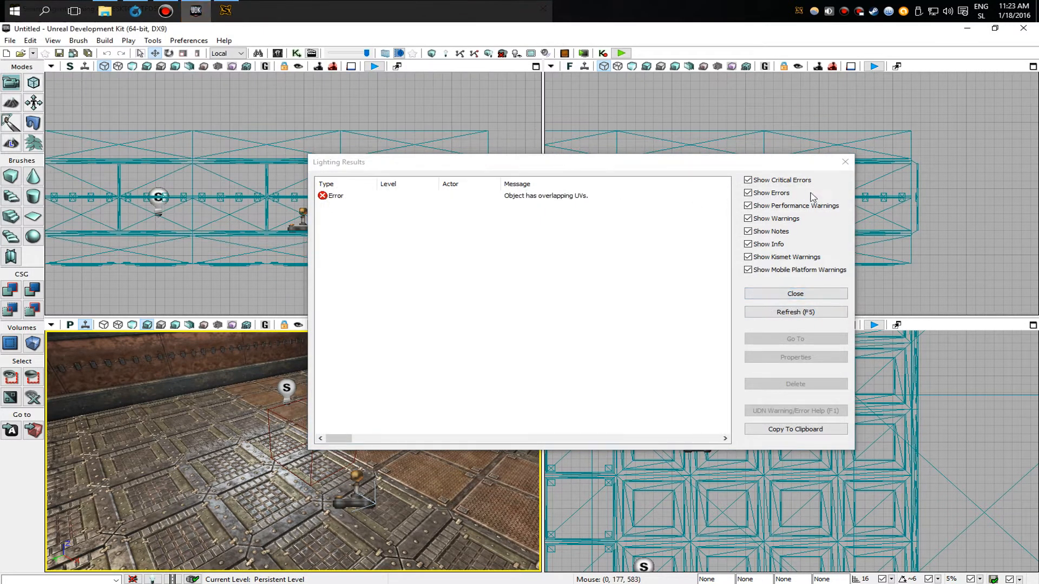
pyautogui.click(796, 293)
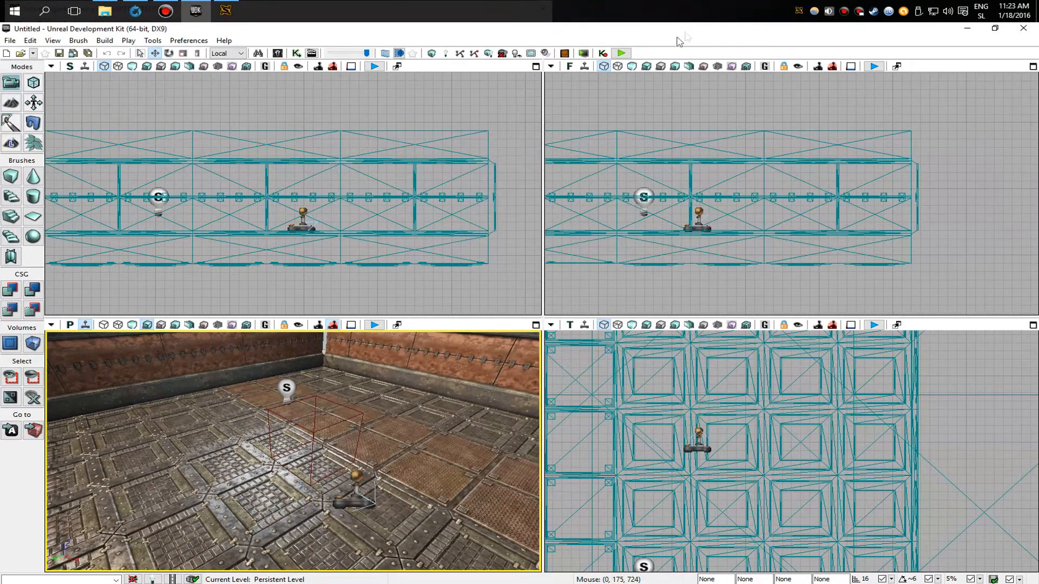
# Step: Play the level in the editor preview and walk around the room to check the spawn point, floor and walls
pyautogui.click(622, 53)
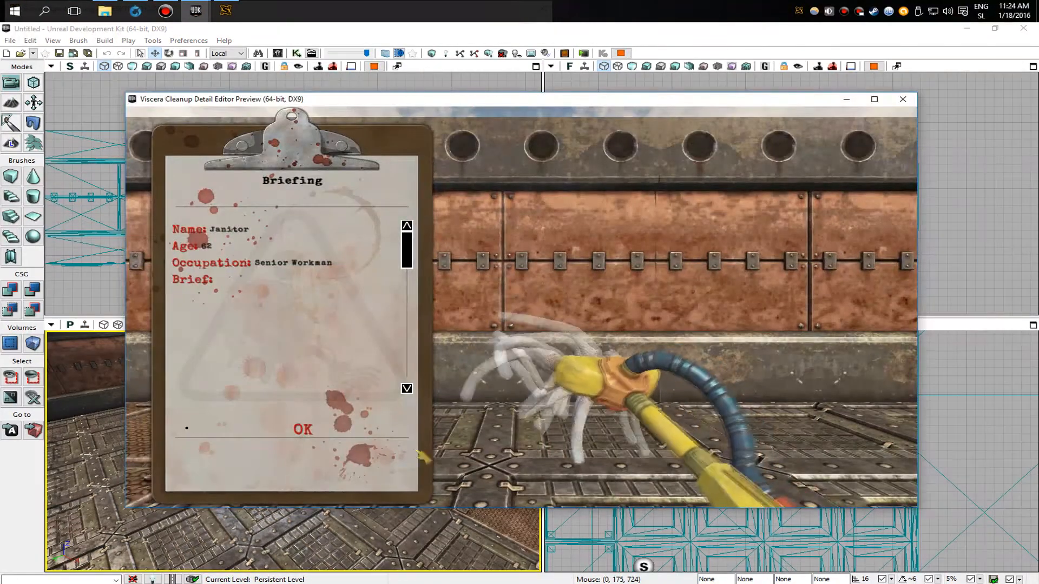
pyautogui.click(303, 429)
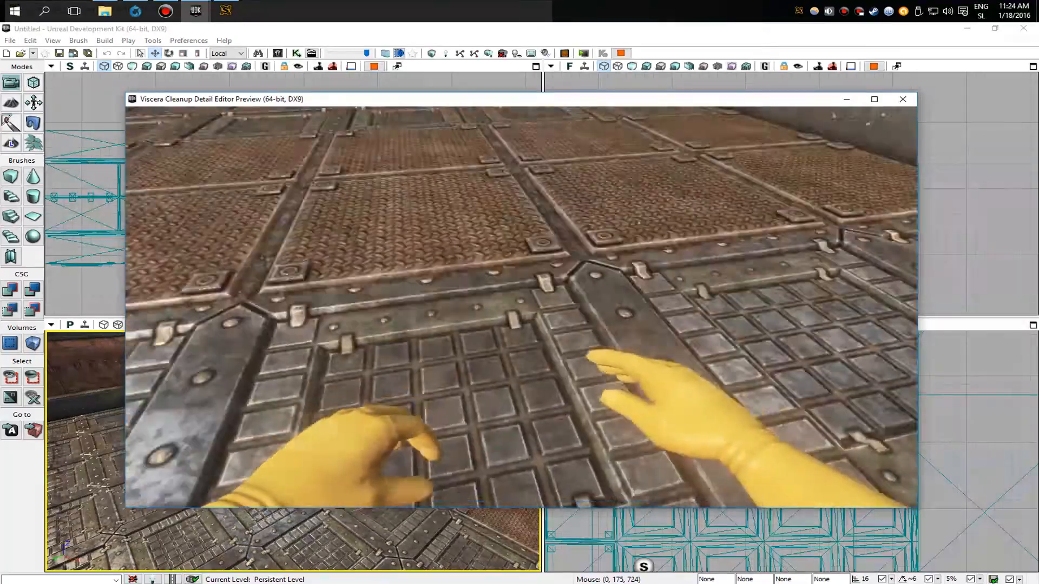
pyautogui.press('w')
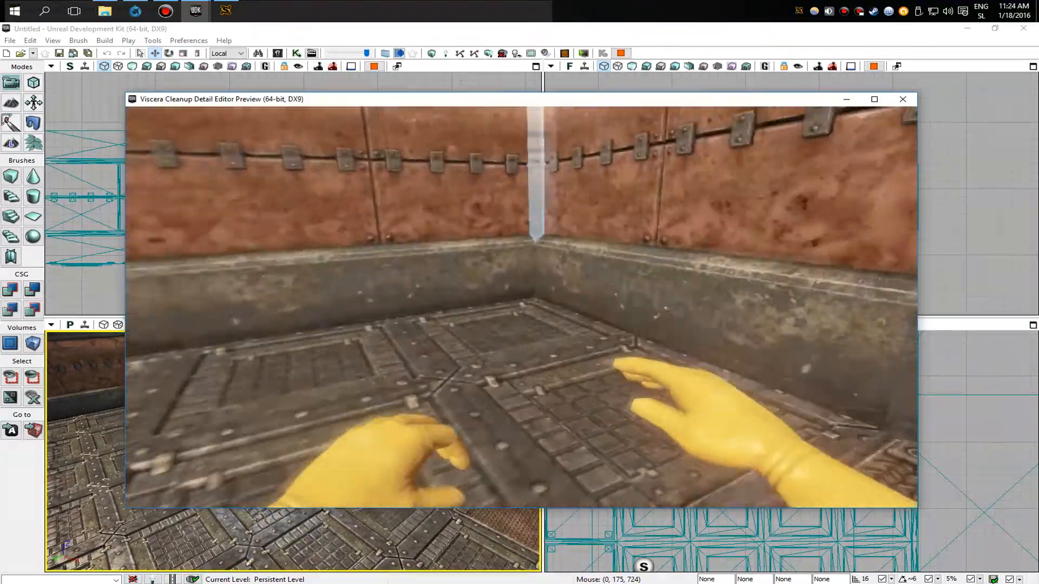
pyautogui.press('w')
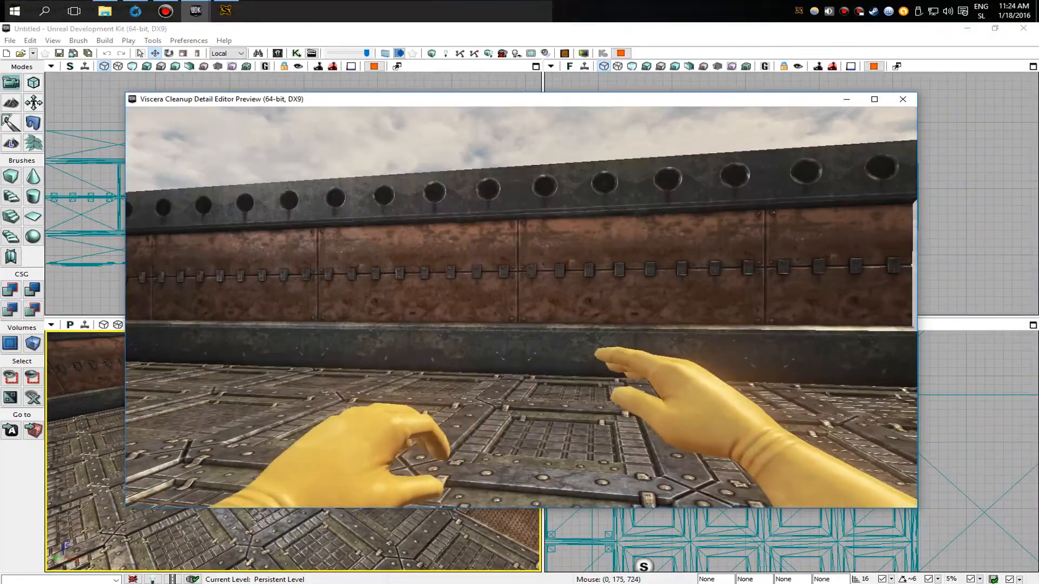
pyautogui.press('Escape')
# Step: View the map templates offered for a new level and leave without choosing one
pyautogui.moveTo(292, 452); pyautogui.dragTo(466, 474, button='right')
pyautogui.click(10, 40)
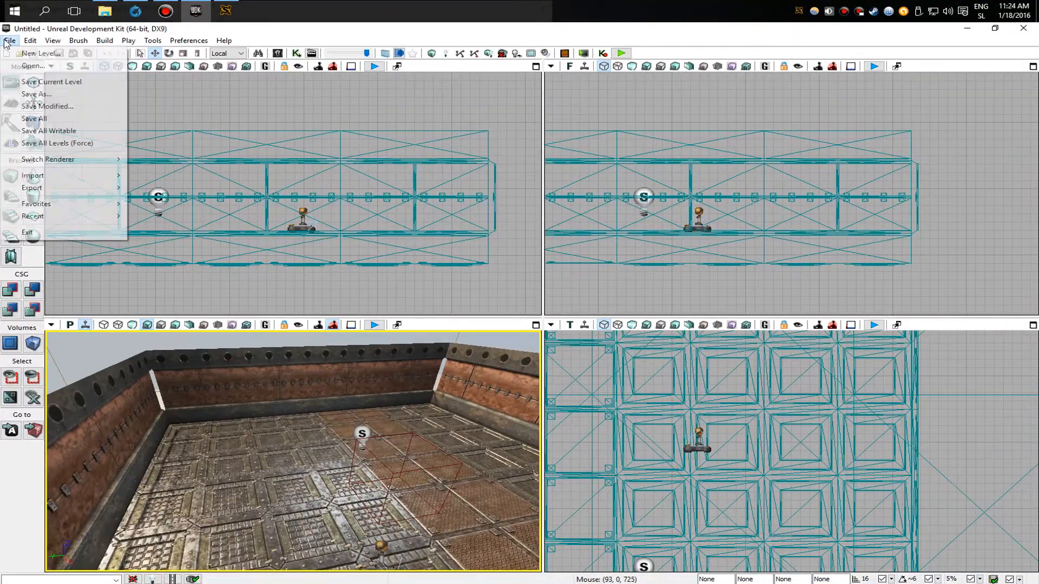
pyautogui.click(21, 61)
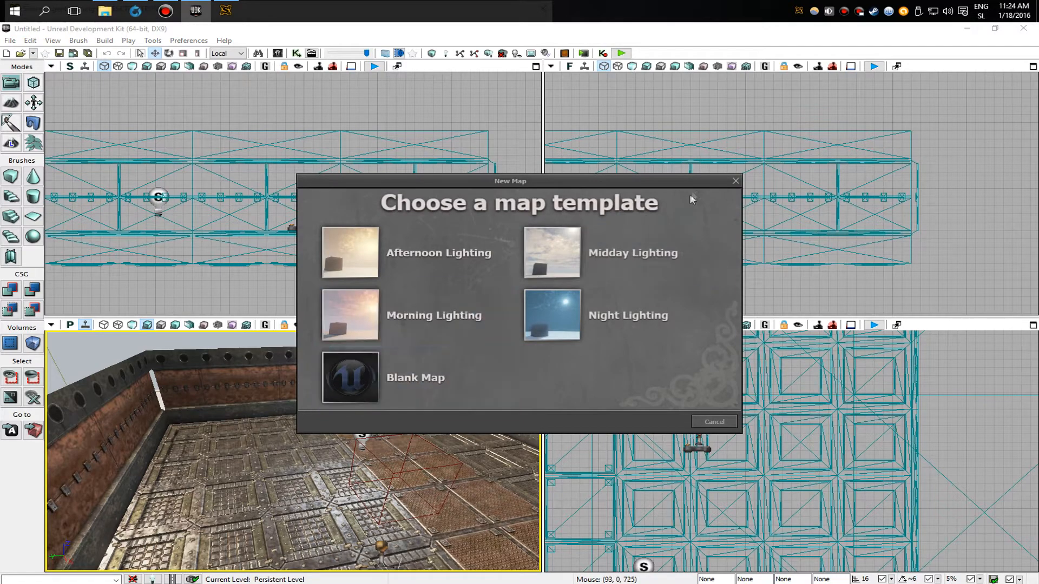
pyautogui.click(735, 182)
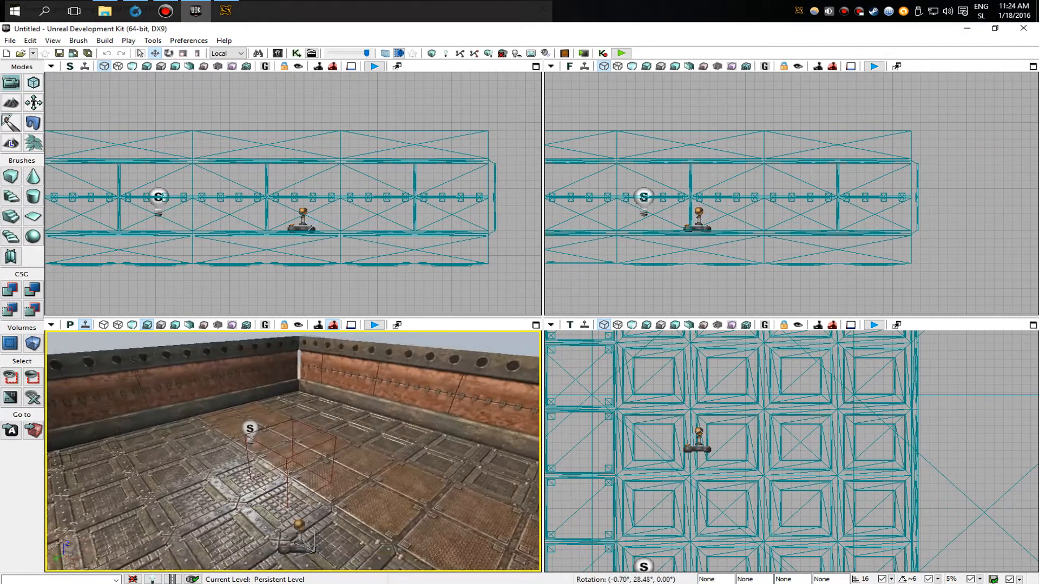
pyautogui.moveTo(293, 452); pyautogui.dragTo(314, 470, button='right')
pyautogui.press('s')
pyautogui.press('w')
pyautogui.press('w')
pyautogui.press('s')
pyautogui.press('w')
pyautogui.moveTo(339, 405); pyautogui.dragTo(337, 411, button='right')
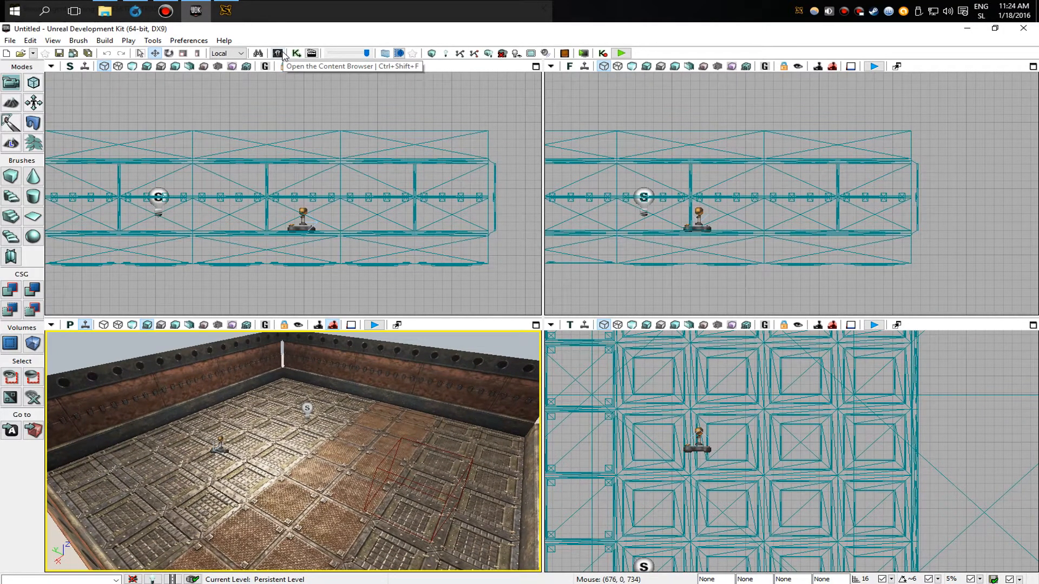
# Step: Open the Actor Classes list, expand the Viscera category and place the window clear of the perspective view
pyautogui.click(283, 54)
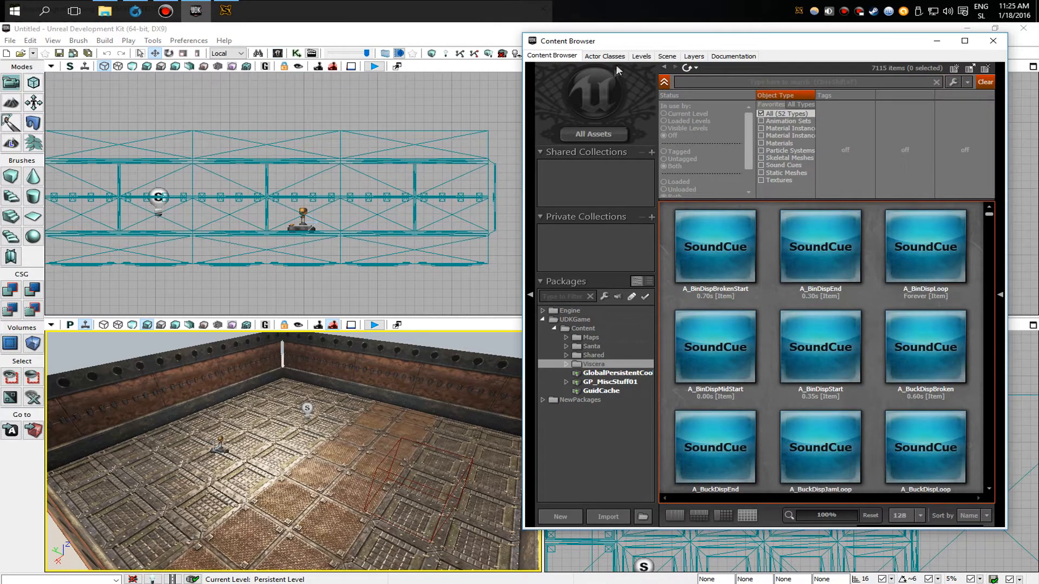
pyautogui.moveTo(641, 46); pyautogui.dragTo(360, 48)
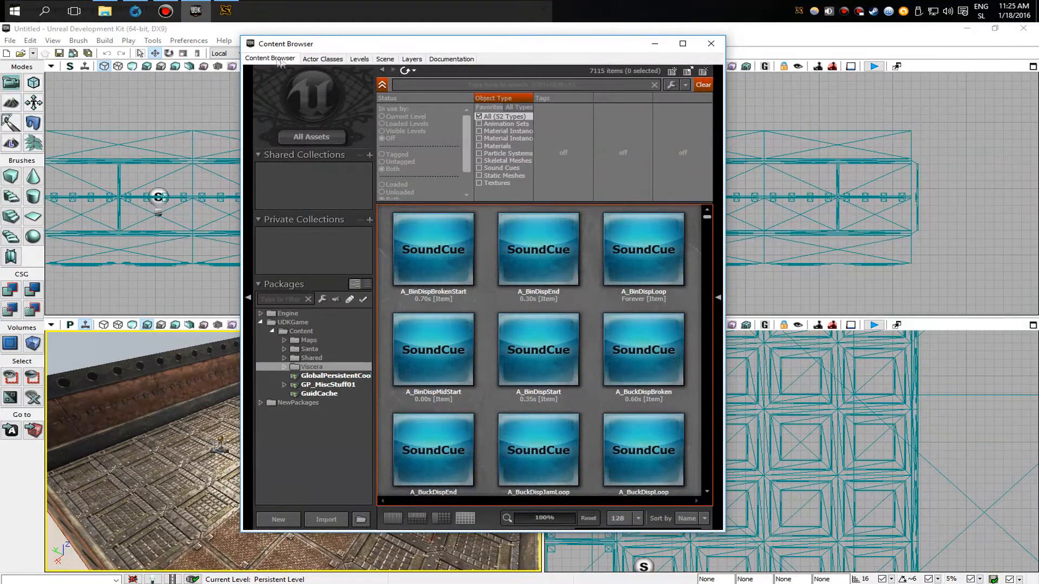
pyautogui.click(323, 59)
pyautogui.moveTo(347, 49); pyautogui.dragTo(377, 48)
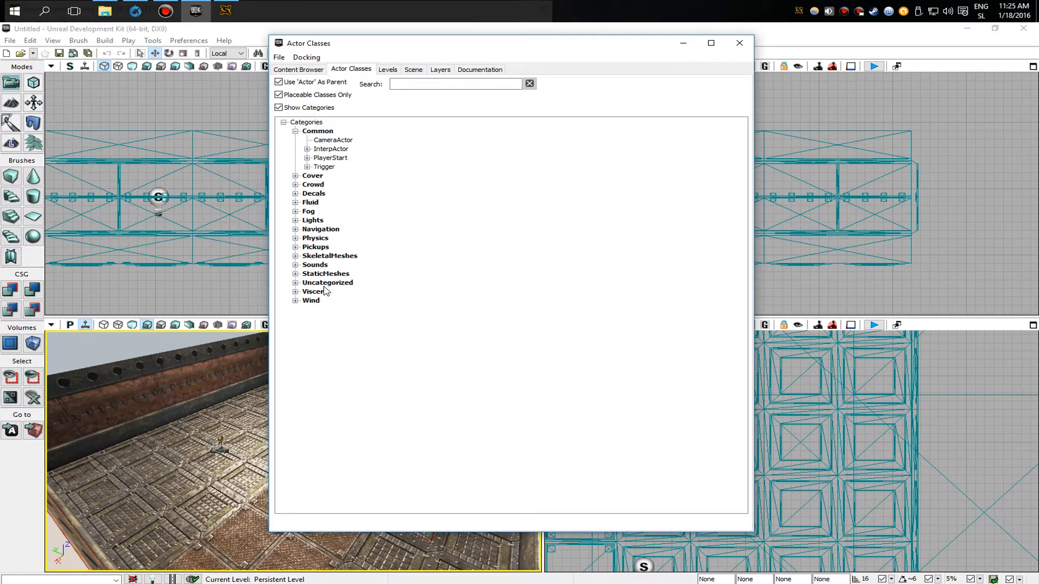
pyautogui.click(294, 292)
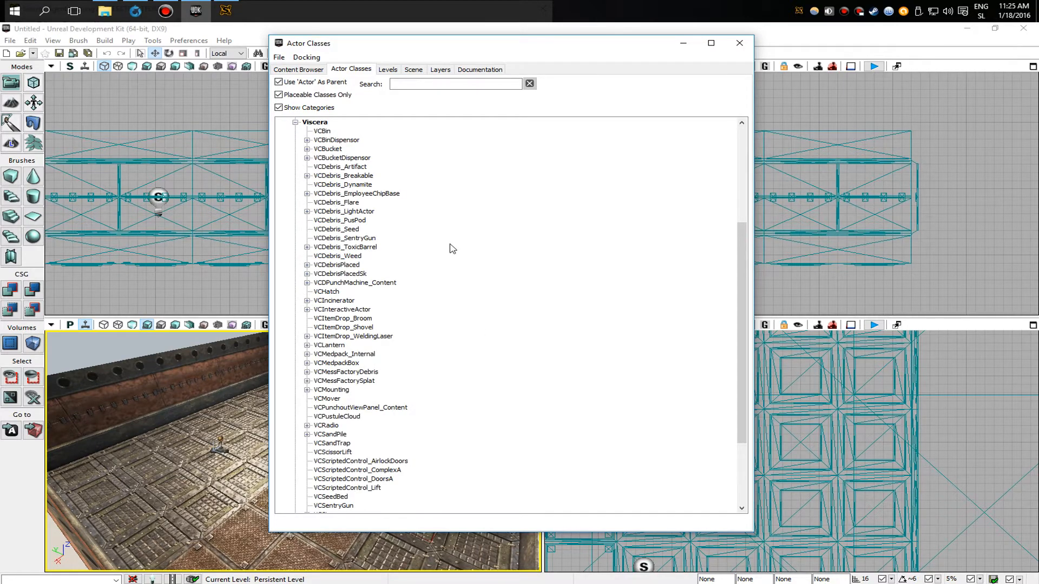
pyautogui.scroll(2, 453, 248)
pyautogui.moveTo(424, 43); pyautogui.dragTo(684, 46)
pyautogui.scroll(-1, 714, 211)
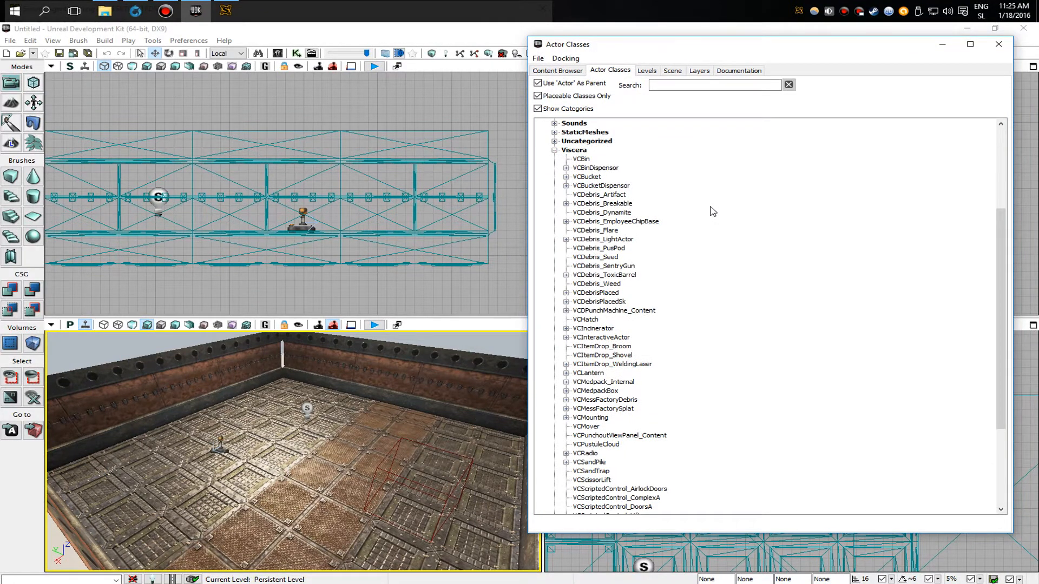
# Step: Place a VCBinDispensor actor in the room and raise it until it stands on the floor
pyautogui.click(613, 169)
pyautogui.moveTo(613, 170); pyautogui.dragTo(249, 424)
pyautogui.moveTo(249, 423); pyautogui.dragTo(217, 420, button='right')
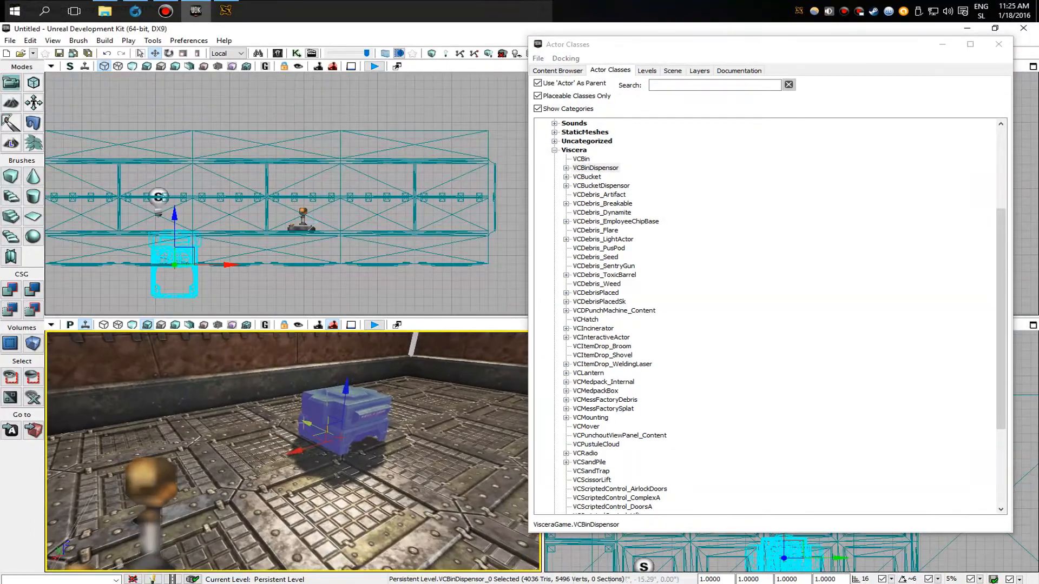
pyautogui.moveTo(348, 387); pyautogui.dragTo(355, 346)
pyautogui.moveTo(355, 346)
pyautogui.mouseDown(button='right')
pyautogui.moveTo(374, 341)
pyautogui.moveTo(362, 330)
pyautogui.moveTo(365, 347)
pyautogui.mouseUp(button='right')
# Step: Rotate the bin dispenser about its vertical axis and return to the translate mode
pyautogui.press('space')
pyautogui.moveTo(326, 435); pyautogui.dragTo(368, 435)
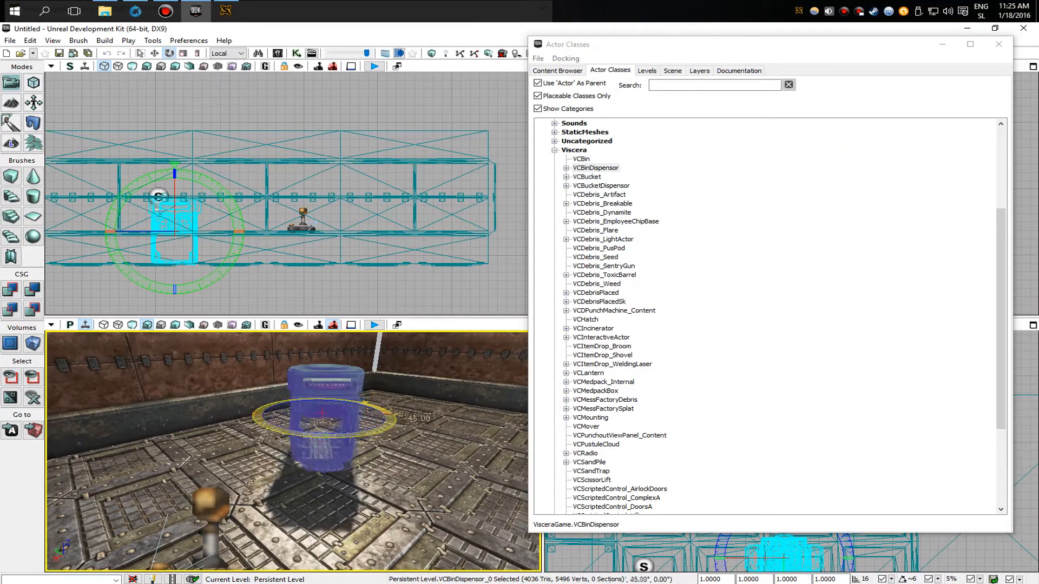
pyautogui.press('space')
pyautogui.press('space')
pyautogui.press('space')
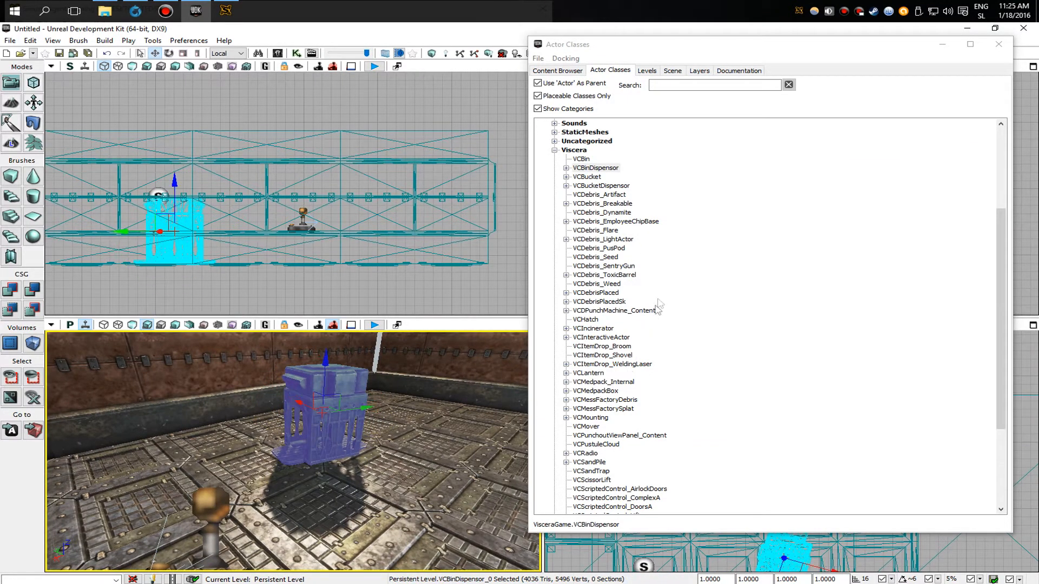
# Step: Try a VCBucket actor on the floor beside the bin dispenser and delete it
pyautogui.click(587, 177)
pyautogui.moveTo(551, 193); pyautogui.dragTo(463, 464)
pyautogui.moveTo(340, 437); pyautogui.dragTo(401, 437, button='right')
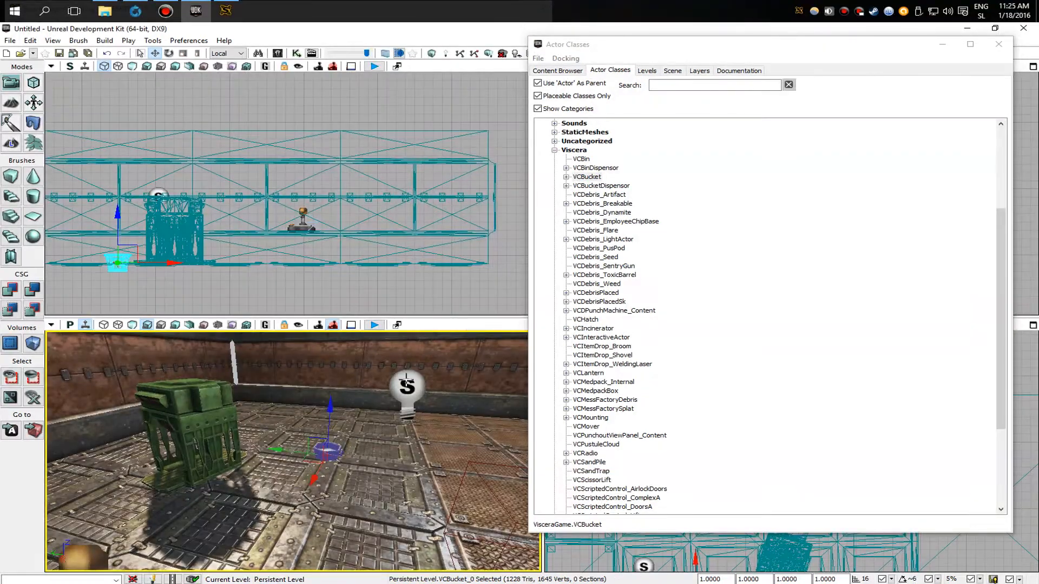
pyautogui.press('Delete')
# Step: Place a VCSRBucketDispensor actor beside the bin dispenser and raise it until it stands on the floor
pyautogui.scroll(-1, 585, 227)
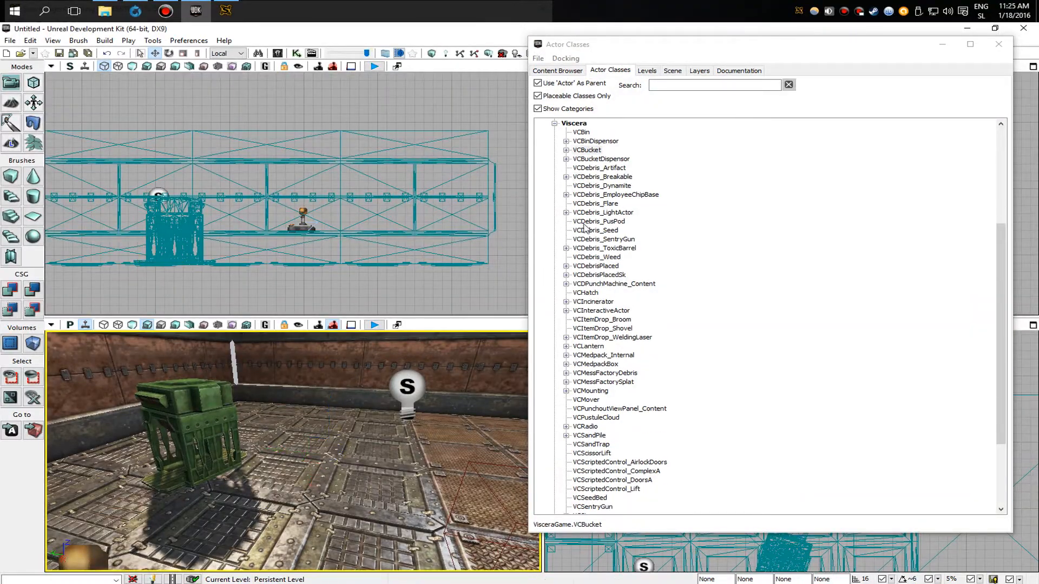
pyautogui.click(600, 160)
pyautogui.click(566, 159)
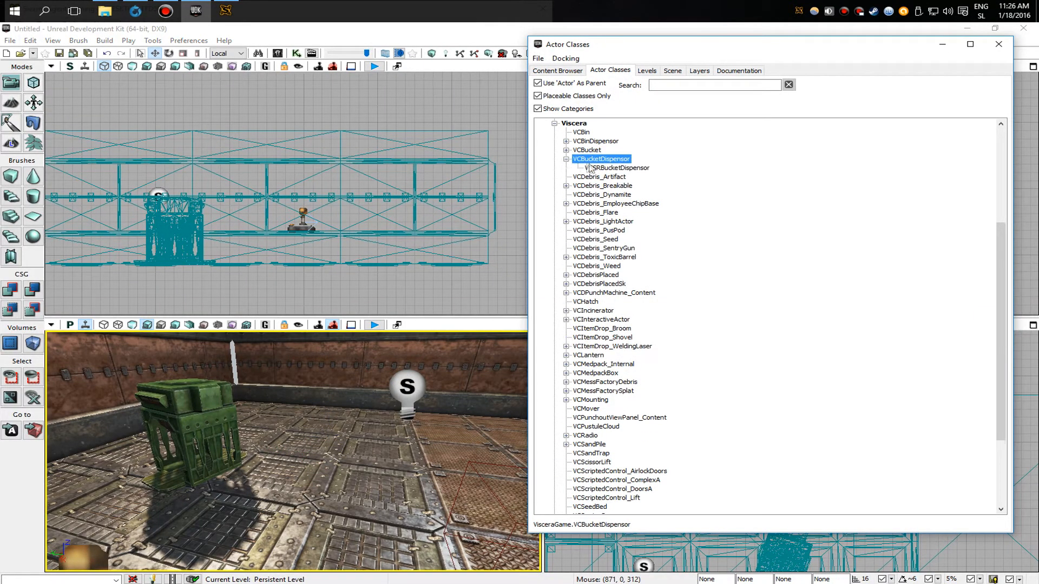
pyautogui.moveTo(600, 168); pyautogui.dragTo(354, 471)
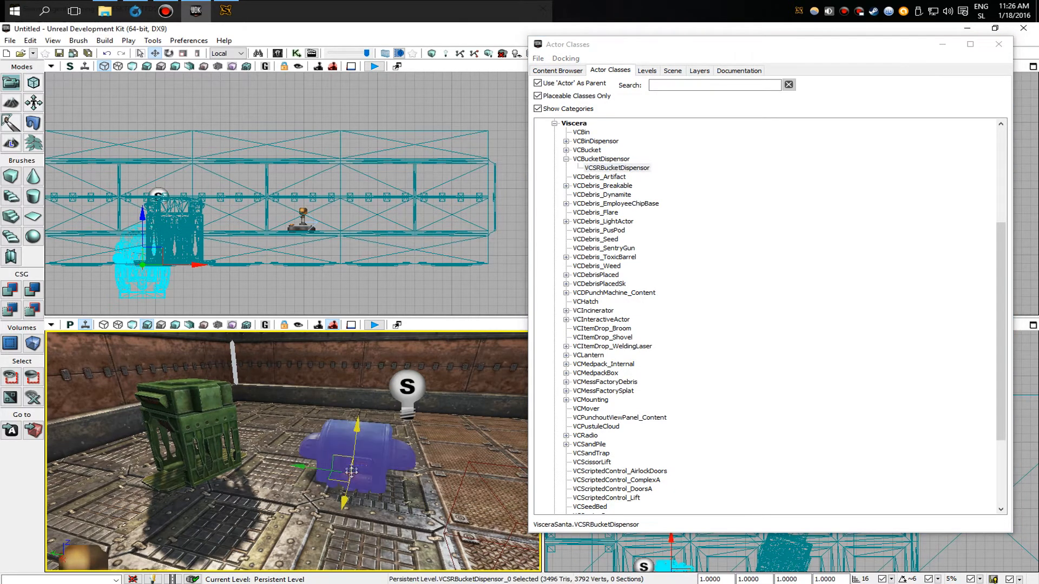
pyautogui.moveTo(352, 433); pyautogui.dragTo(357, 389)
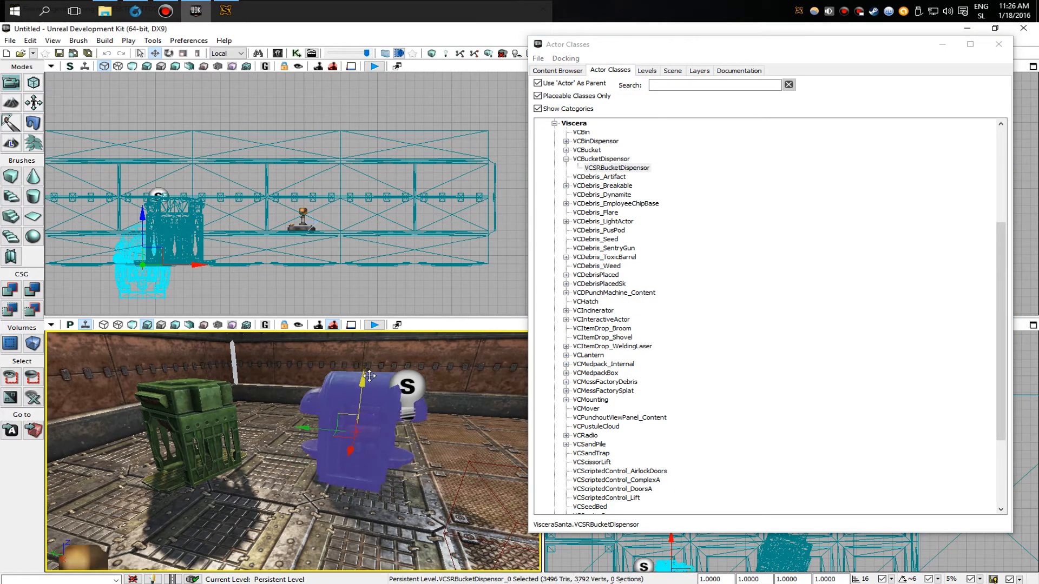
# Step: Try the plain VCBucketDispensor actor in front of the placed dispensers and delete it
pyautogui.click(585, 161)
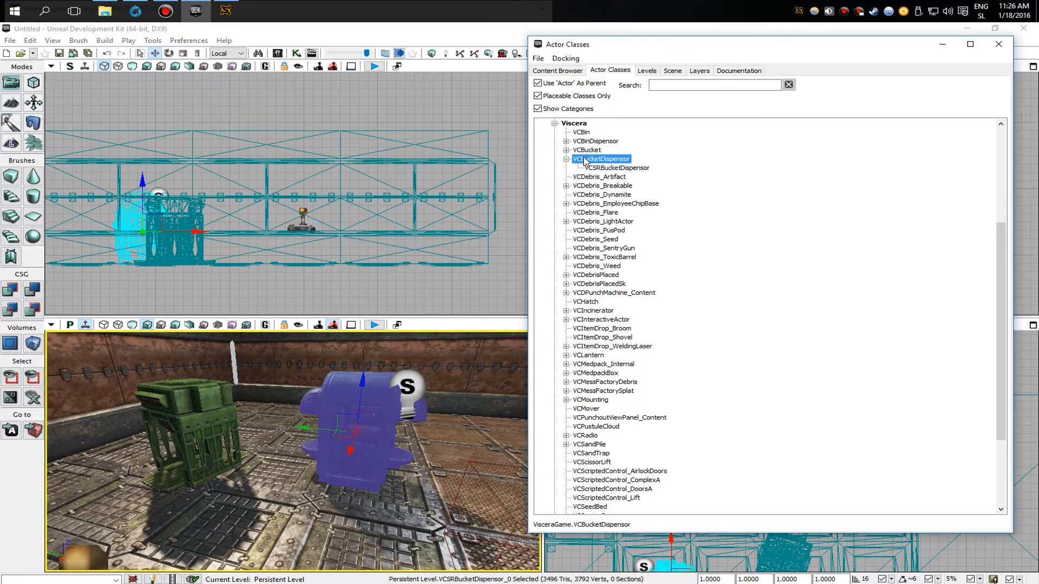
pyautogui.click(588, 159)
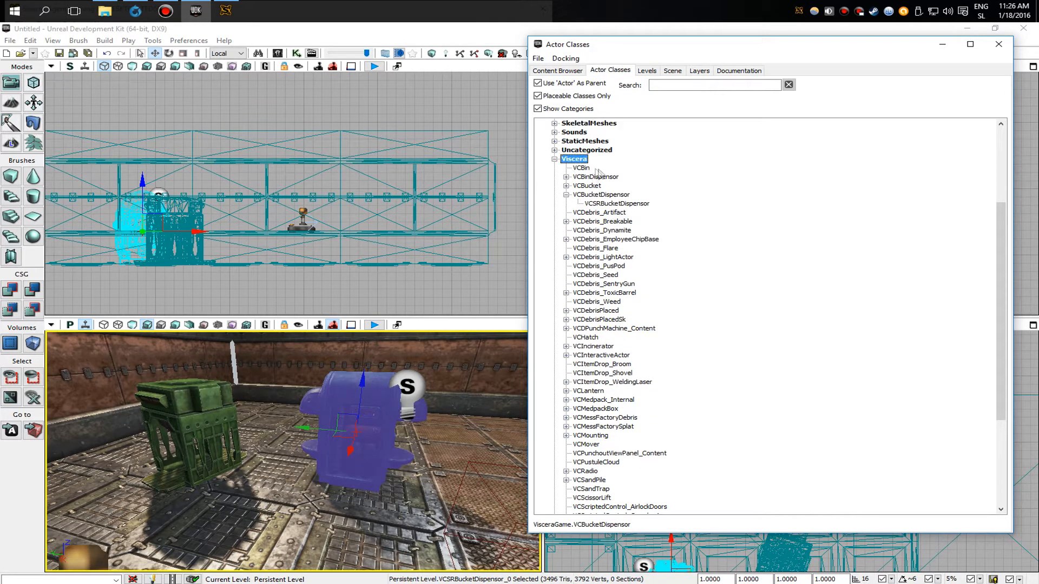
pyautogui.moveTo(595, 194); pyautogui.dragTo(257, 512)
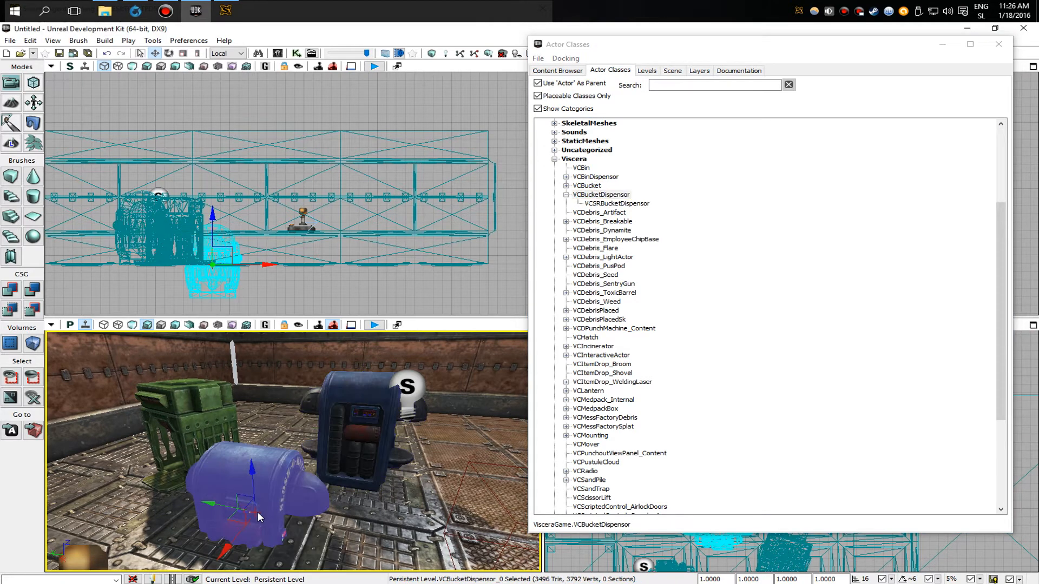
pyautogui.press('Delete')
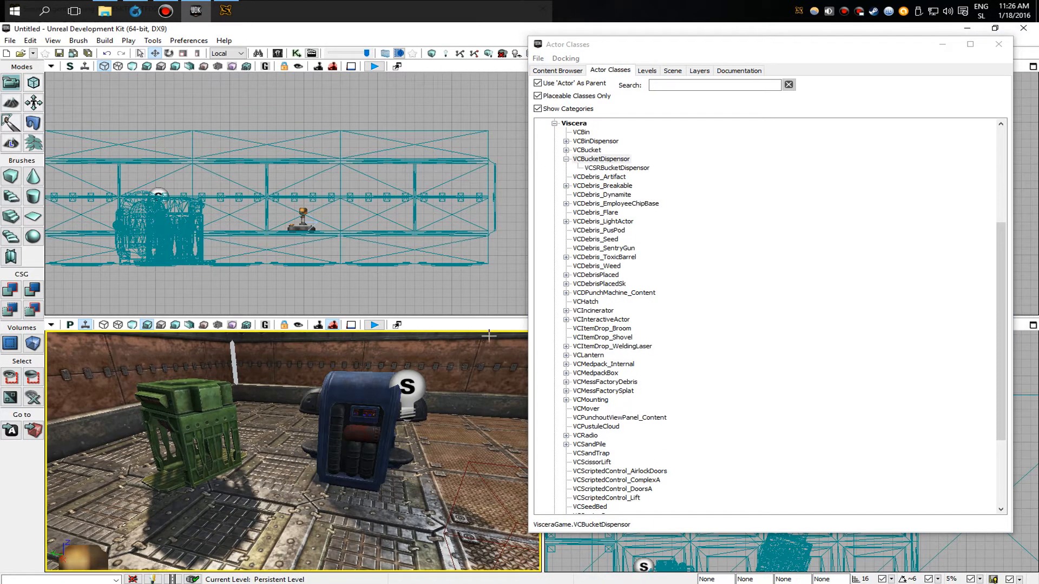
# Step: Compare the VCBucketDispensor and VCSRBucketDispensor entries and look through the remaining Viscera actor classes
pyautogui.click(595, 169)
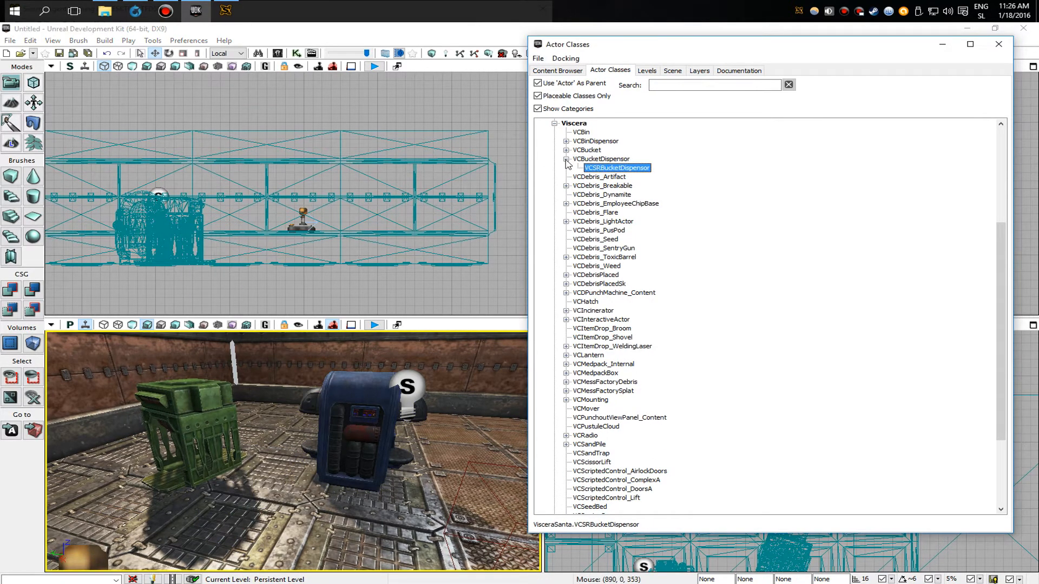
pyautogui.click(581, 161)
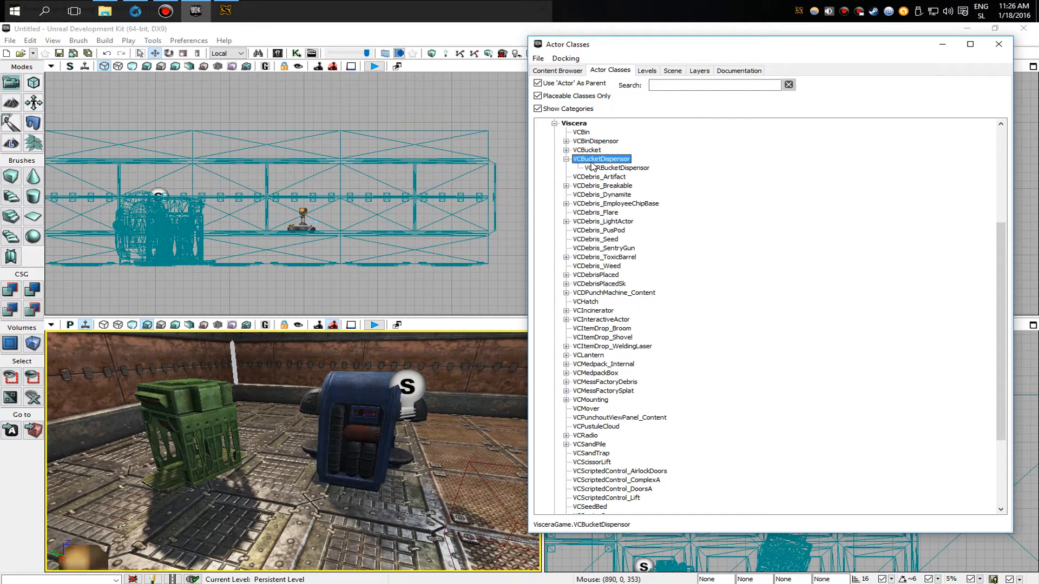
pyautogui.click(593, 166)
pyautogui.click(574, 160)
pyautogui.moveTo(398, 342)
pyautogui.mouseDown(button='right')
pyautogui.moveTo(433, 340)
pyautogui.moveTo(398, 342)
pyautogui.mouseUp(button='right')
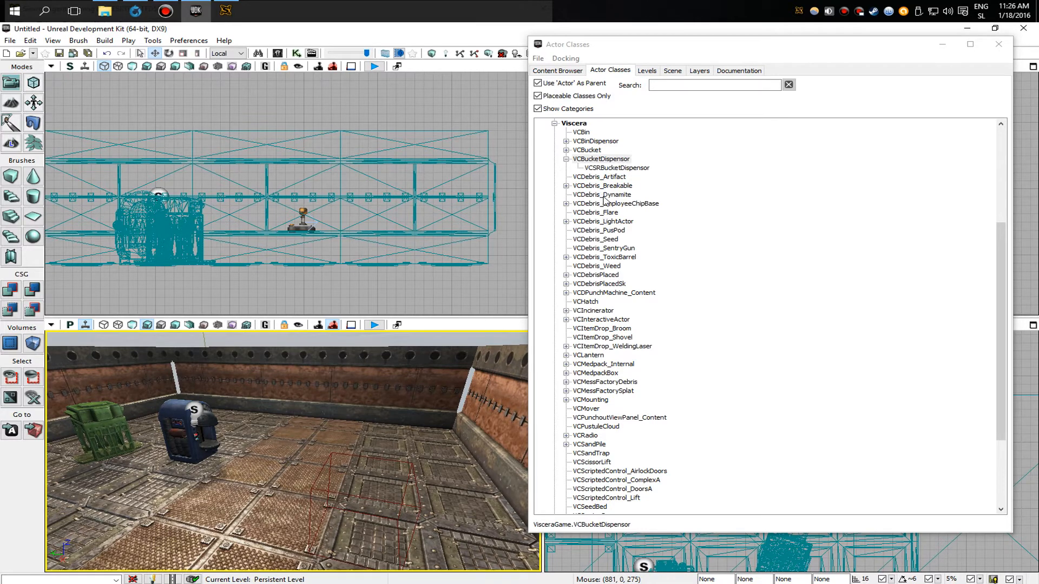
pyautogui.scroll(-4, 620, 276)
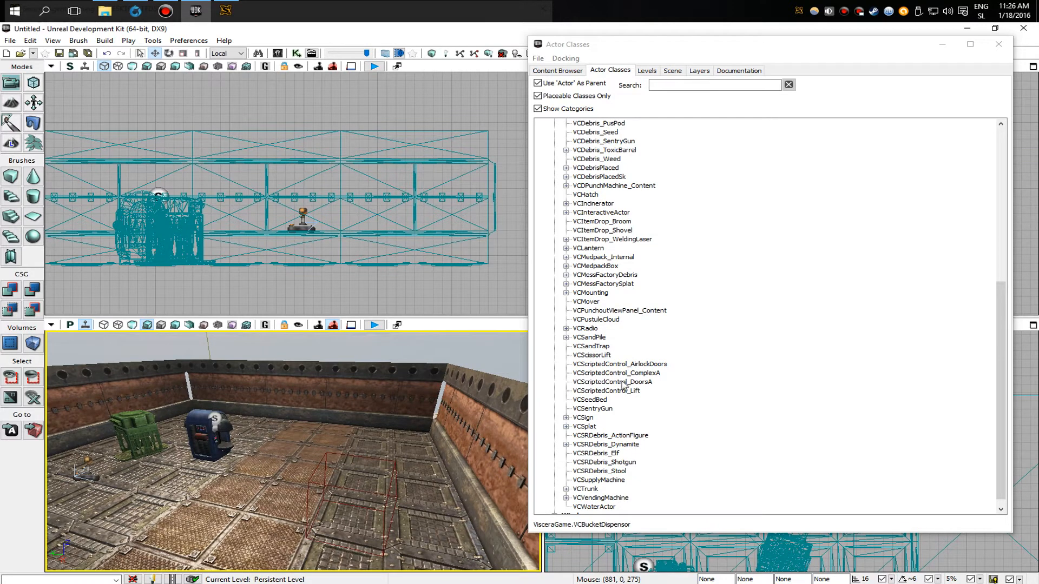
pyautogui.click(602, 365)
pyautogui.scroll(-1, 602, 386)
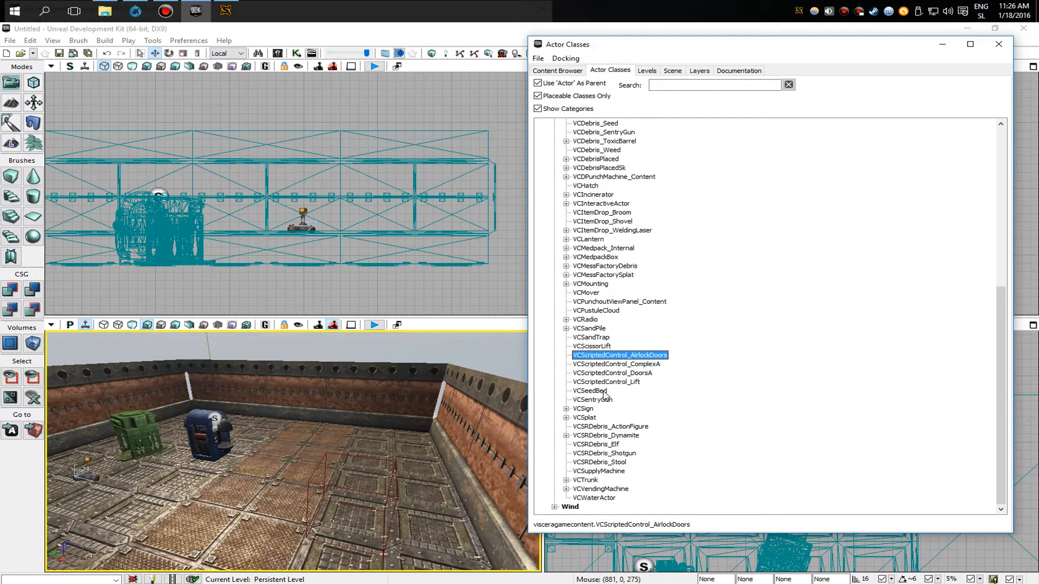
pyautogui.scroll(3, 605, 395)
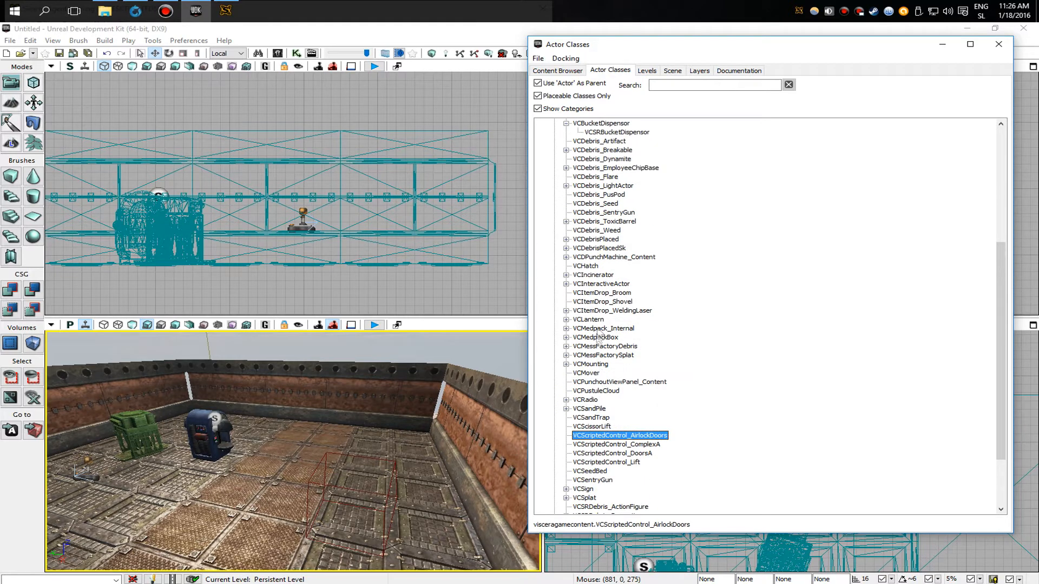
# Step: Search the actor classes for "inci" and place a VCIncinerator in the room, raised to stand on the floor
pyautogui.click(666, 84)
pyautogui.write('d')
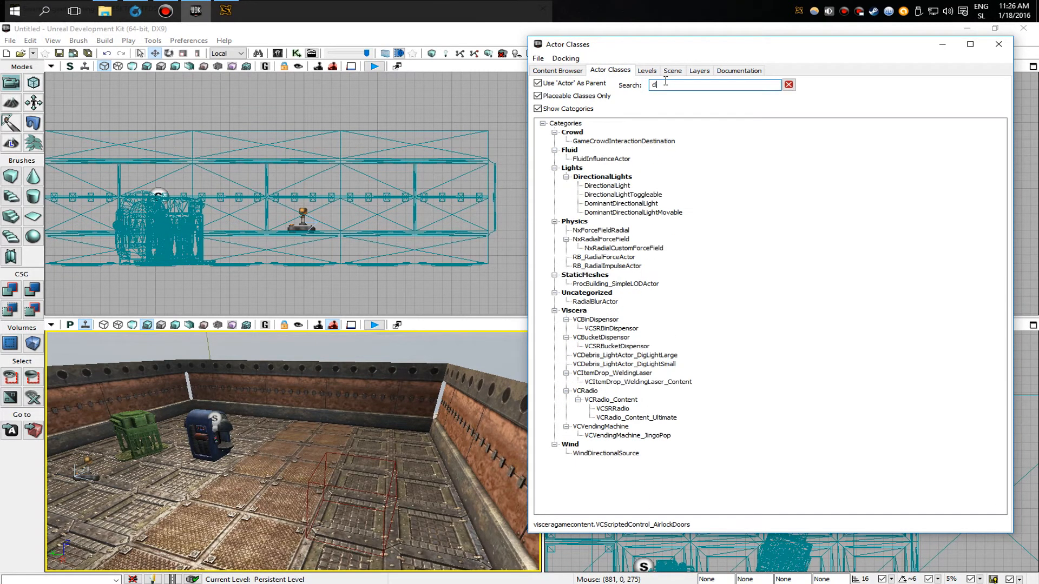
pyautogui.write('inci')
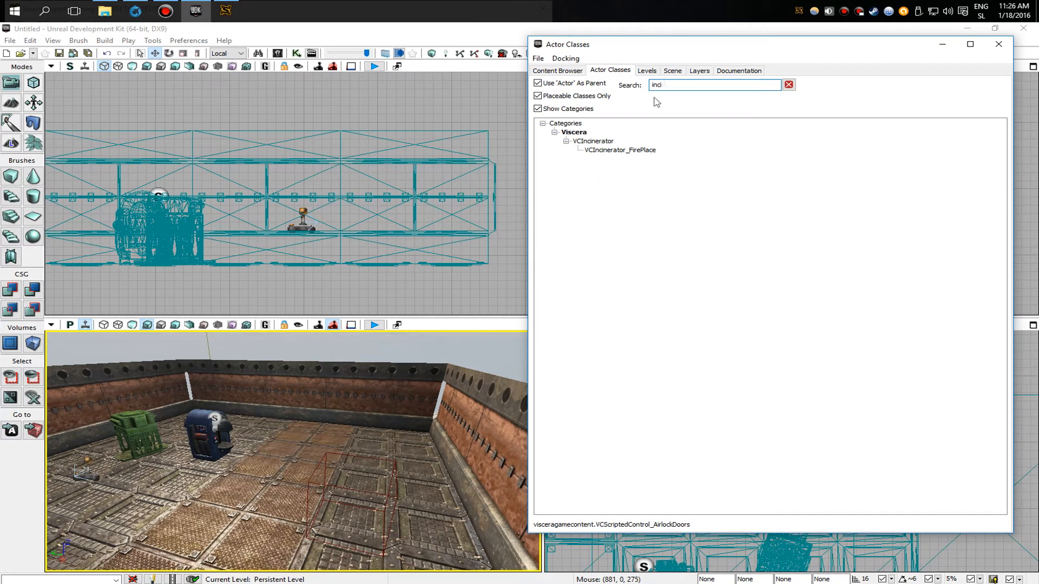
pyautogui.click(594, 141)
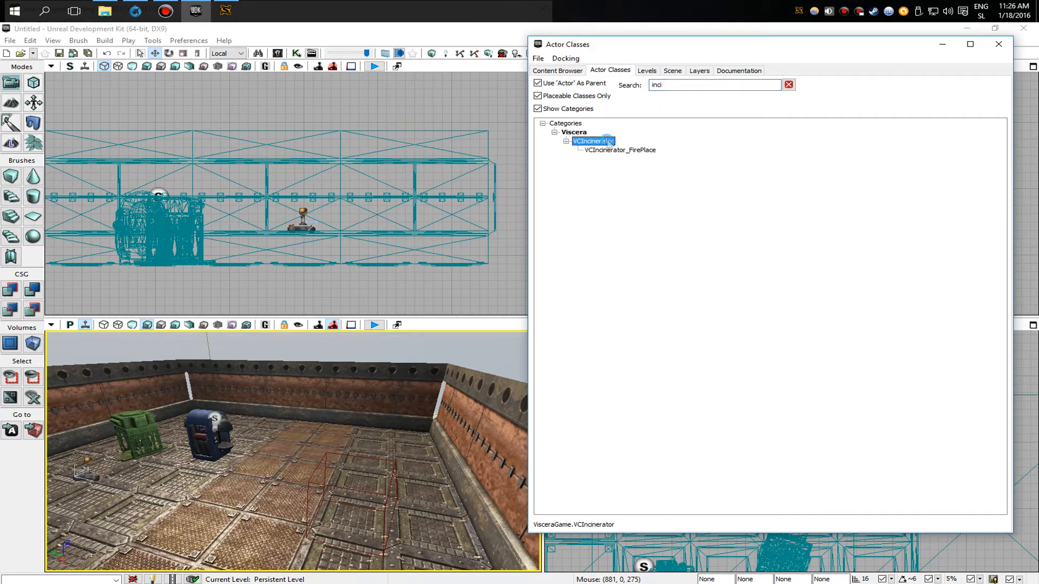
pyautogui.click(605, 144)
pyautogui.moveTo(608, 144); pyautogui.dragTo(324, 482)
pyautogui.moveTo(324, 446); pyautogui.dragTo(321, 396)
pyautogui.scroll(4, 325, 465)
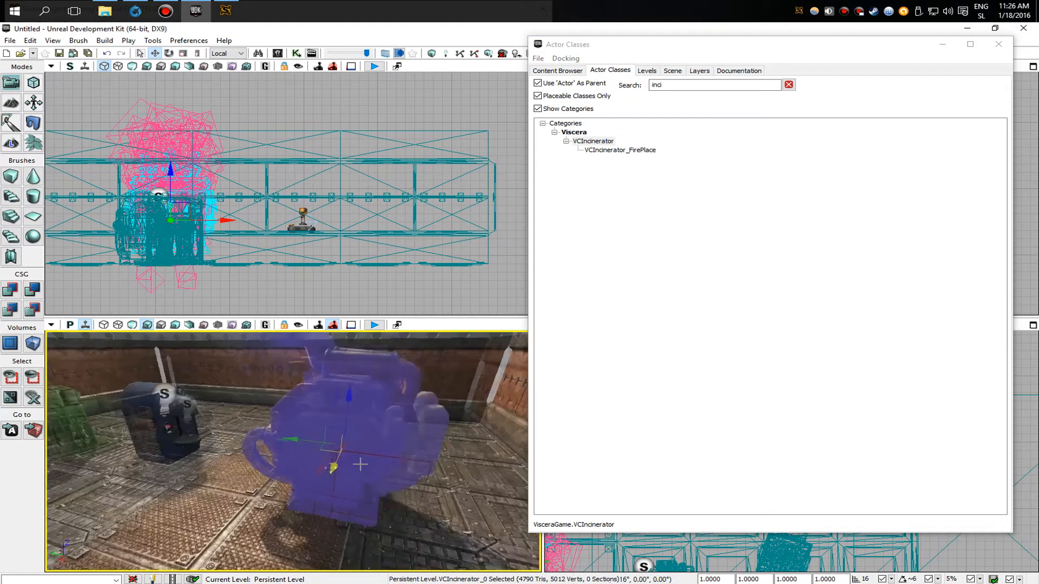
pyautogui.scroll(3, 360, 464)
# Step: Try a VCIncinerator_FirePlace variant near the placed incinerator and delete the extra actors
pyautogui.click(271, 490)
pyautogui.moveTo(271, 490)
pyautogui.mouseDown(button='right')
pyautogui.moveTo(314, 427)
pyautogui.moveTo(346, 476)
pyautogui.moveTo(390, 487)
pyautogui.moveTo(303, 477)
pyautogui.moveTo(217, 447)
pyautogui.moveTo(260, 490)
pyautogui.mouseUp(button='right')
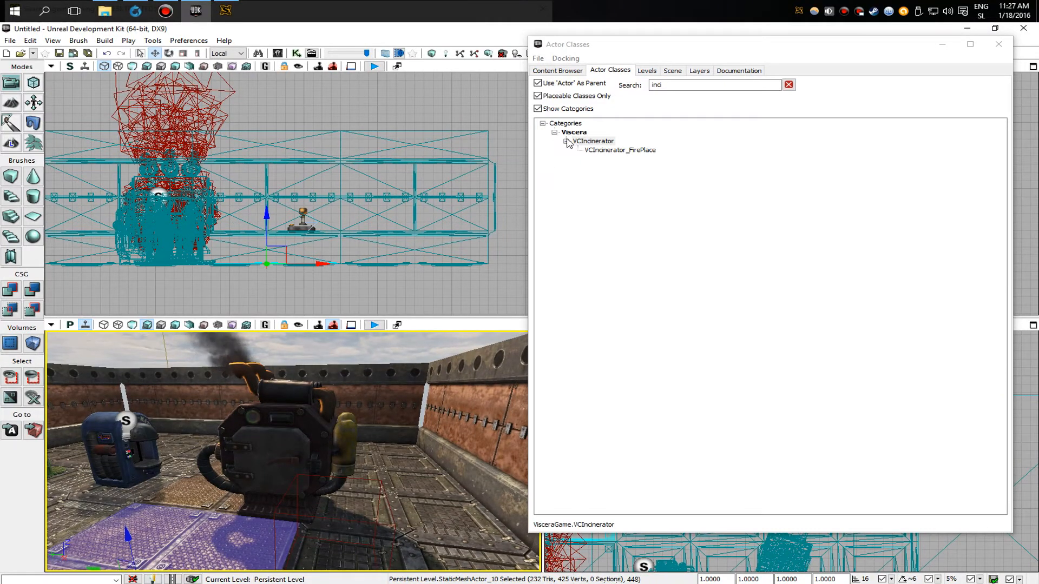
pyautogui.moveTo(586, 143); pyautogui.dragTo(126, 535)
pyautogui.moveTo(129, 539); pyautogui.dragTo(82, 543, button='right')
pyautogui.moveTo(611, 152); pyautogui.dragTo(180, 531)
pyautogui.moveTo(180, 531); pyautogui.dragTo(132, 548, button='right')
pyautogui.press('Delete')
pyautogui.click(328, 479)
pyautogui.press('Delete')
pyautogui.moveTo(328, 479); pyautogui.dragTo(436, 458, button='right')
# Step: Clear the actor search, look over the Viscera classes and the placed machines, and close the Actor Classes window
pyautogui.click(790, 85)
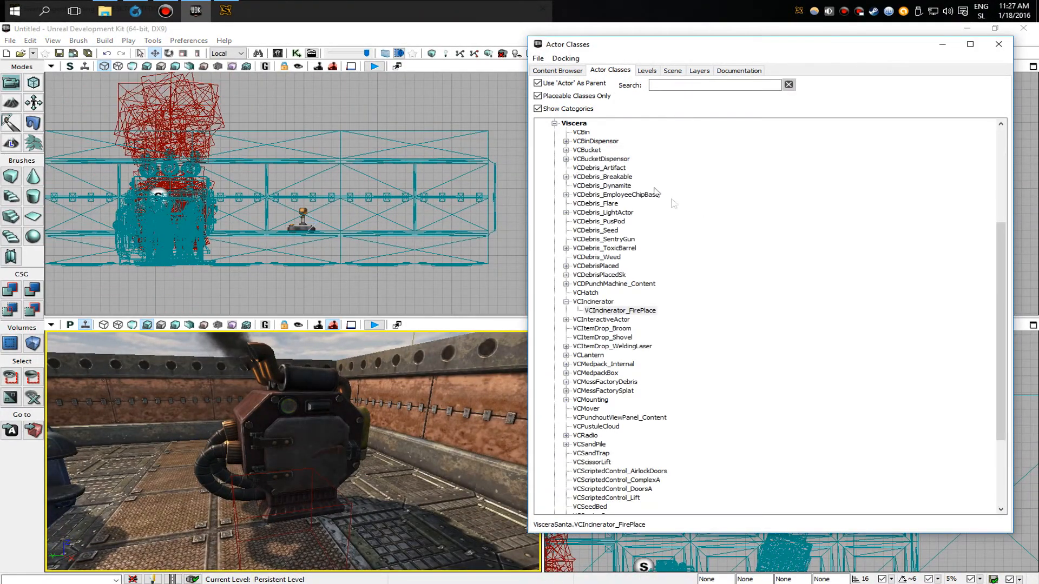
pyautogui.click(586, 169)
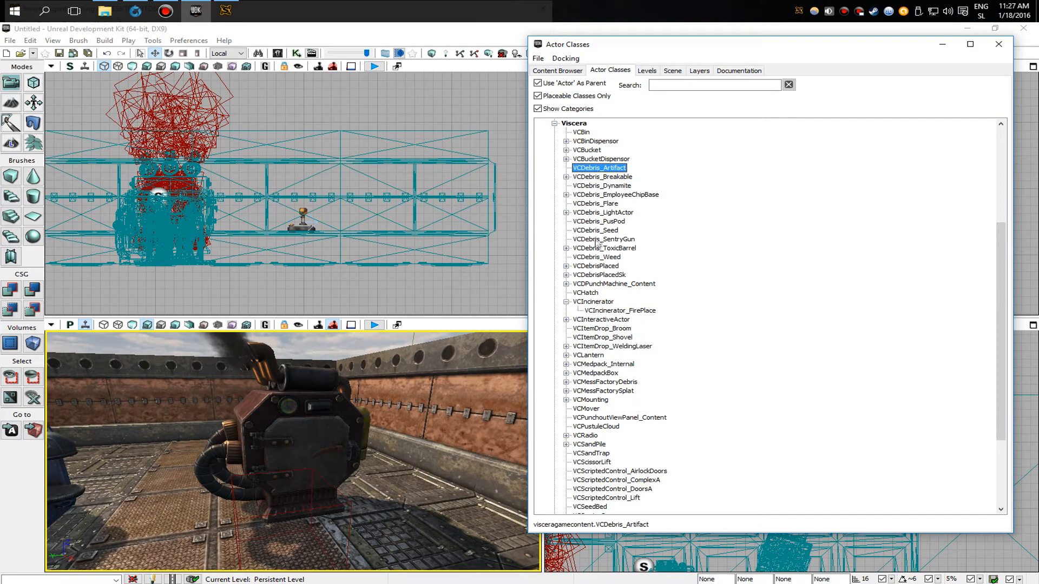
pyautogui.click(600, 284)
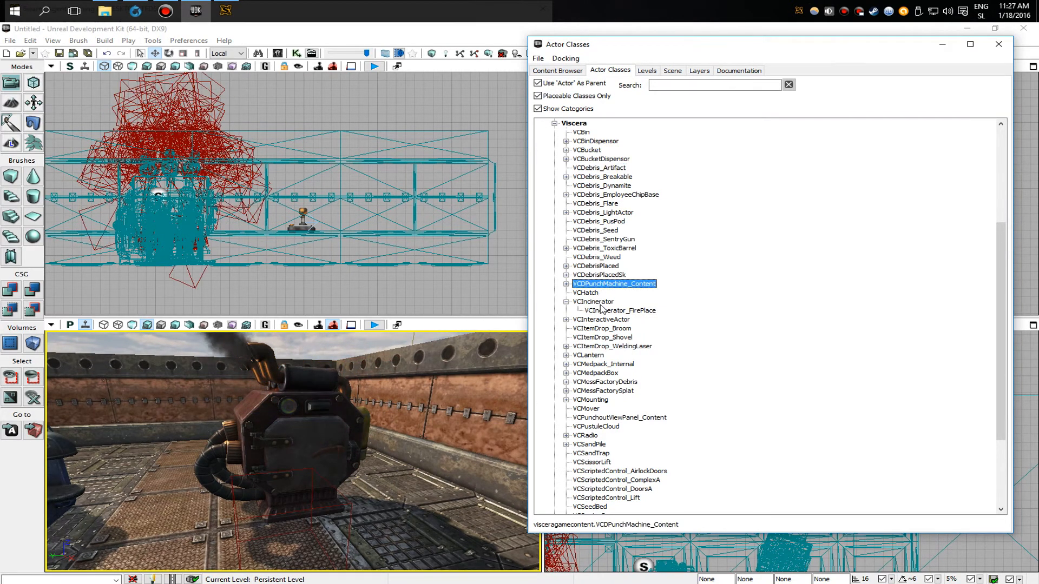
pyautogui.click(599, 302)
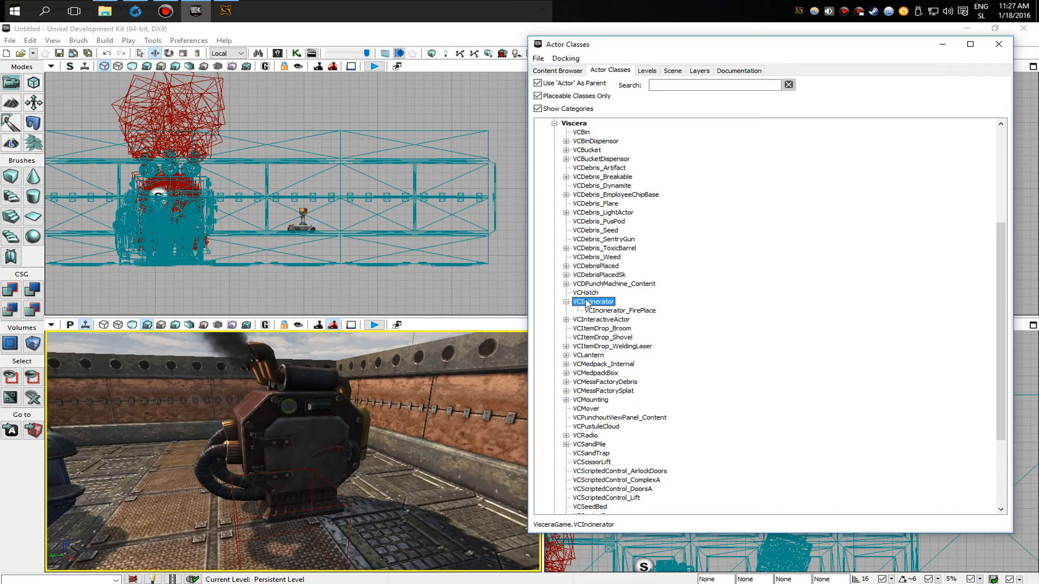
pyautogui.scroll(4, 580, 244)
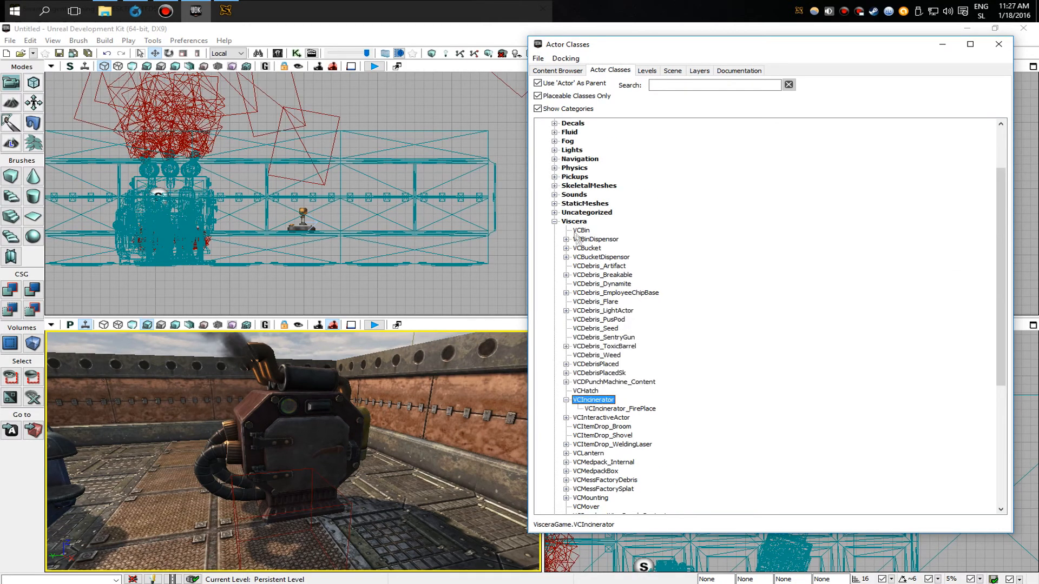
pyautogui.scroll(-2, 632, 341)
pyautogui.moveTo(423, 470); pyautogui.dragTo(418, 503, button='right')
pyautogui.moveTo(292, 451); pyautogui.dragTo(373, 413, button='right')
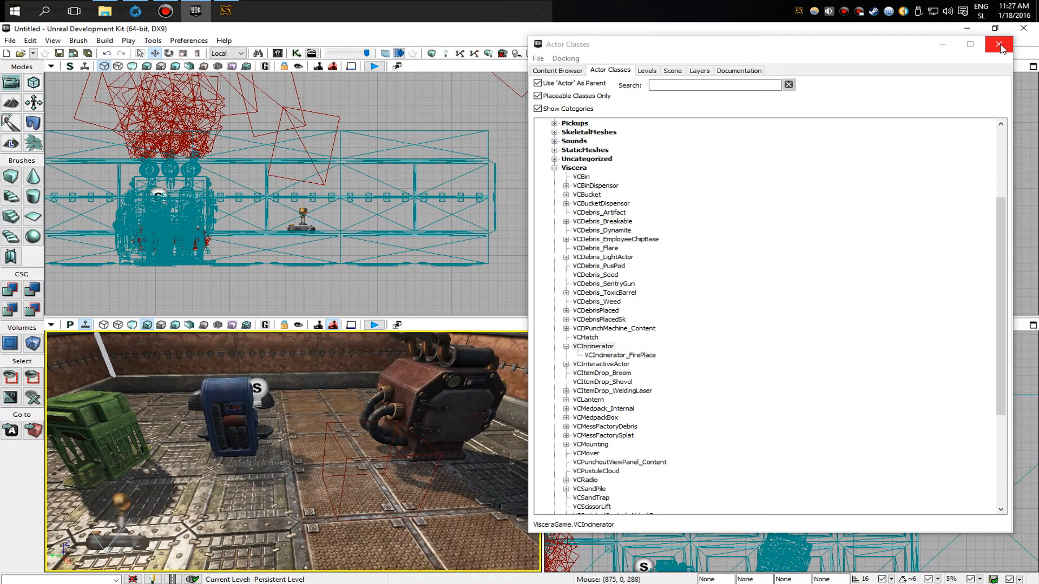
pyautogui.click(999, 45)
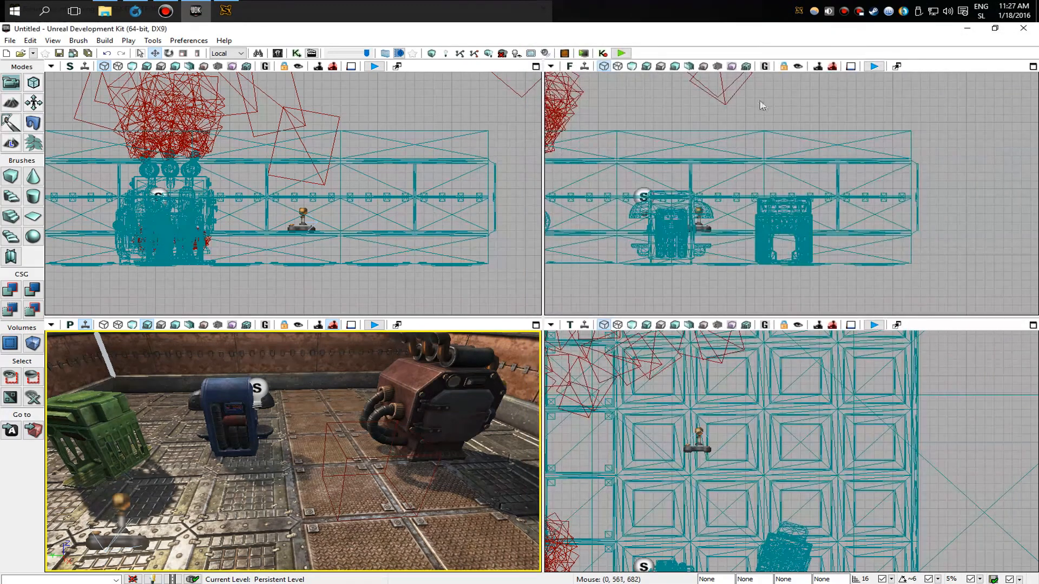
# Step: Launch the in-editor preview of the map, accept the briefing and walk up to the blue bucket dispenser
pyautogui.click(620, 53)
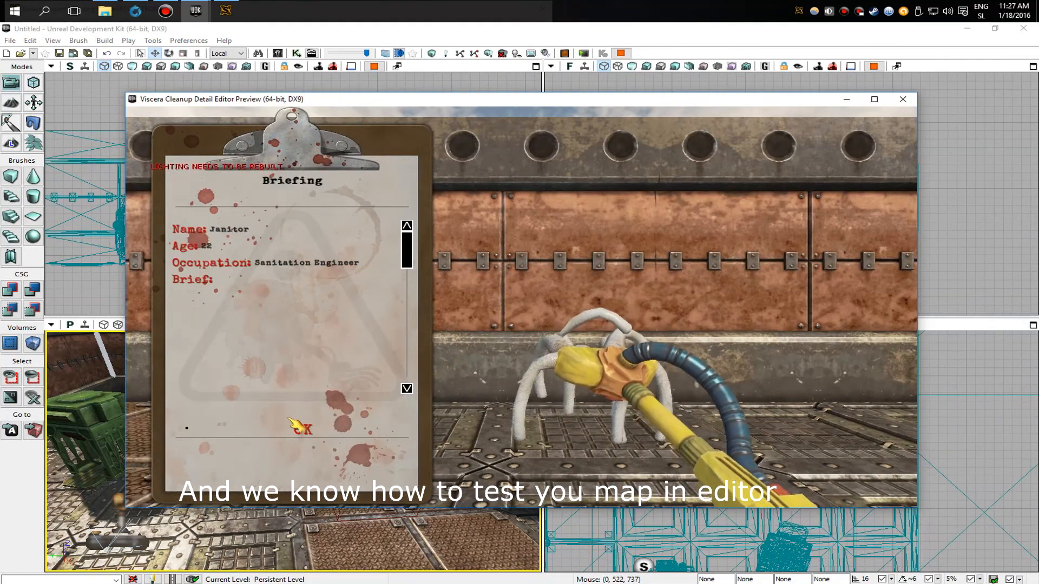
pyautogui.click(294, 424)
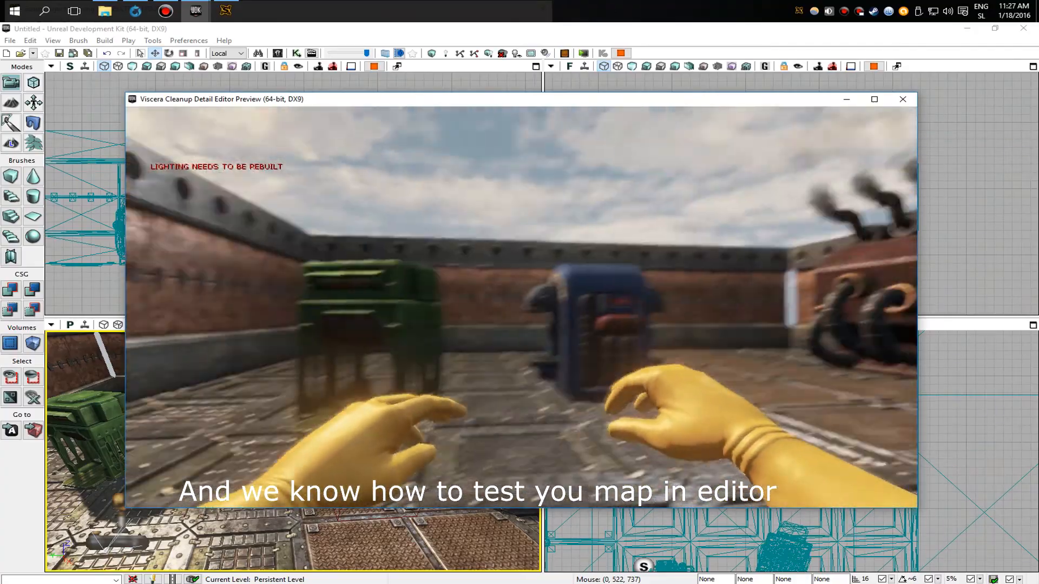
pyautogui.press('w')
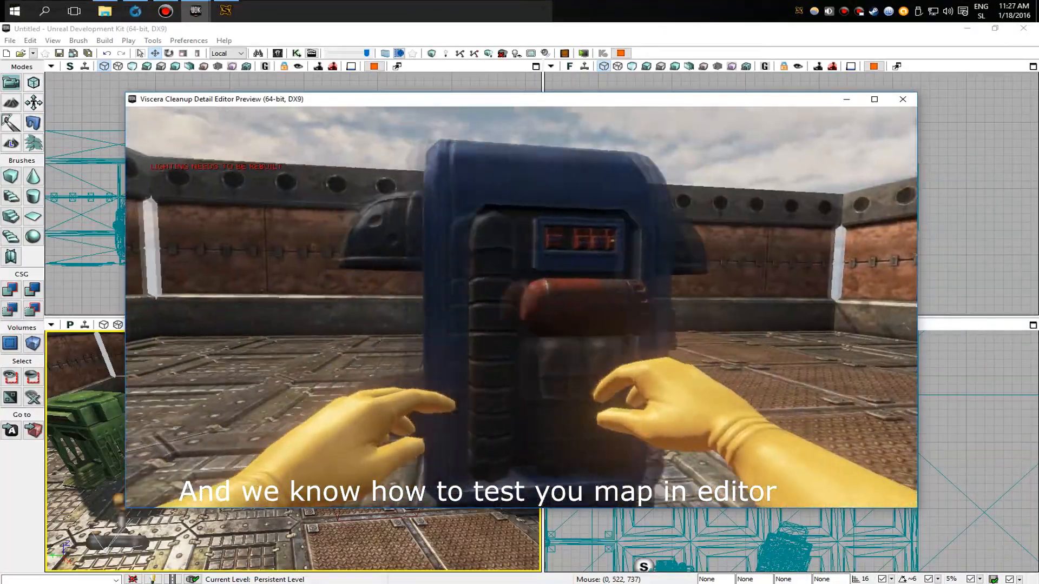
pyautogui.press('a')
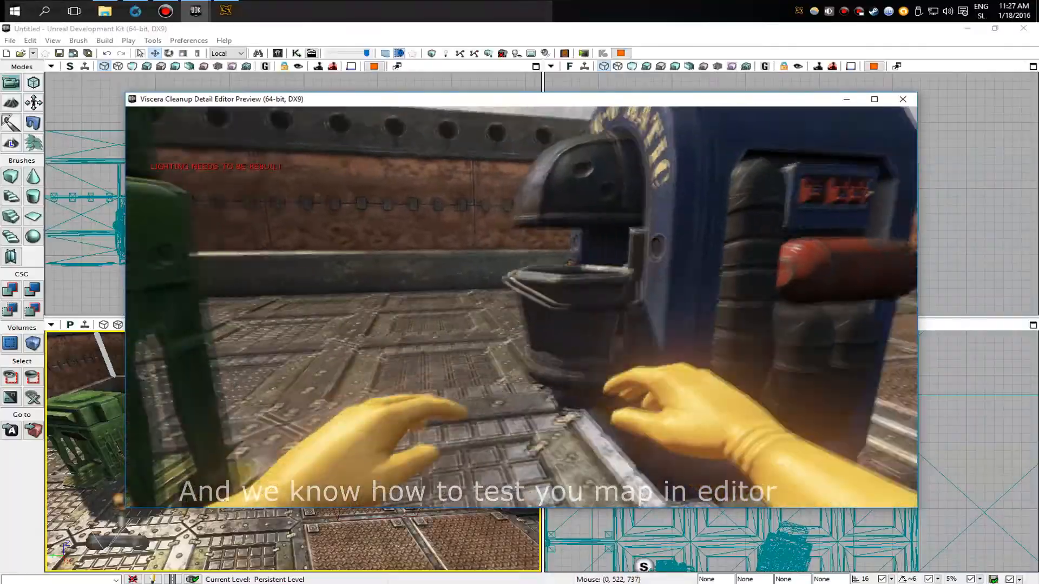
# Step: Test the bucket dispenser by using it repeatedly, and walk over to the incinerator to operate its door
pyautogui.press('e')
pyautogui.press('e')
pyautogui.press('e')
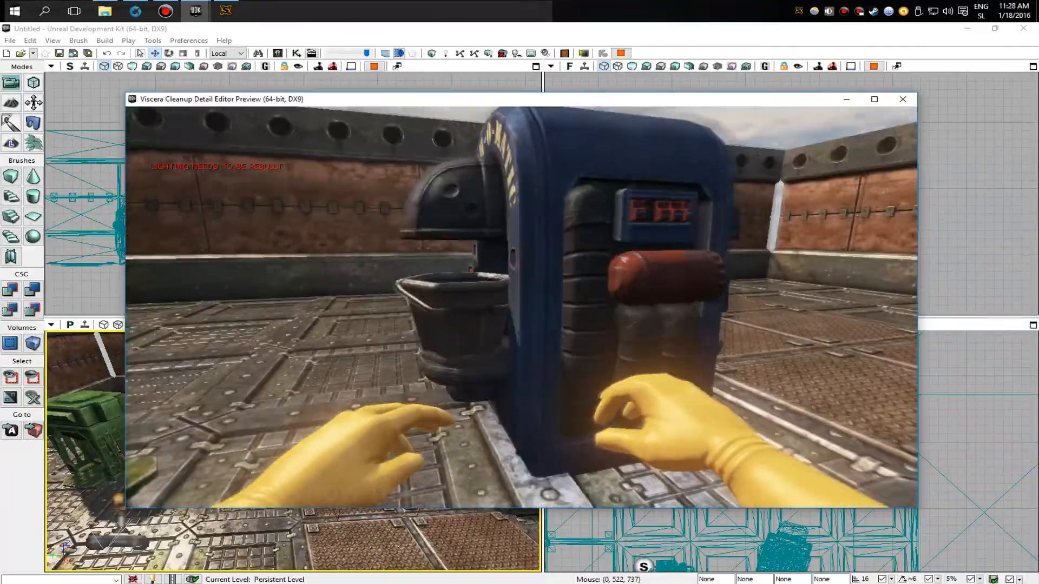
pyautogui.press('e')
pyautogui.press('e')
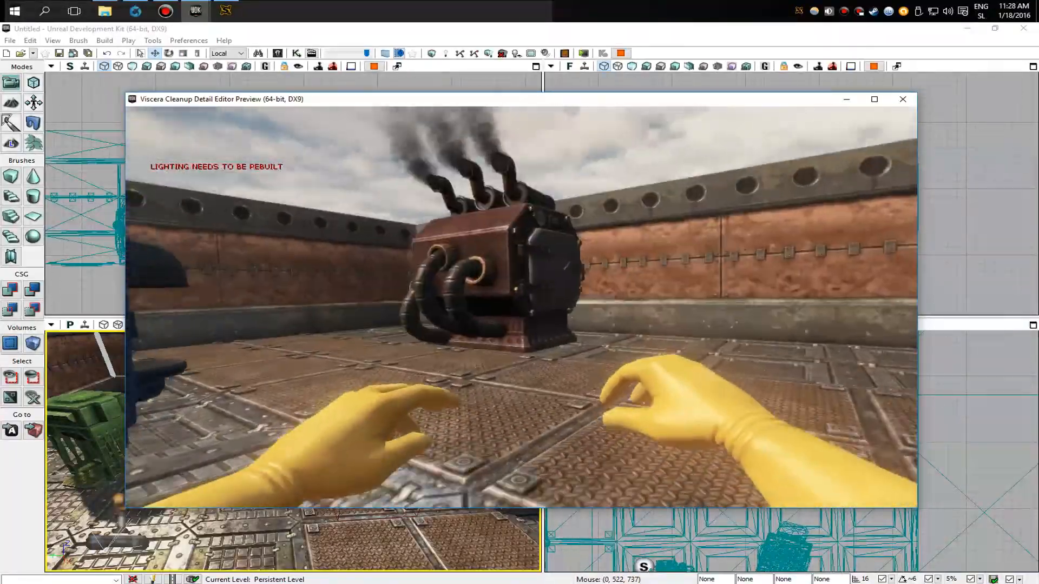
pyautogui.press('w')
pyautogui.press('e')
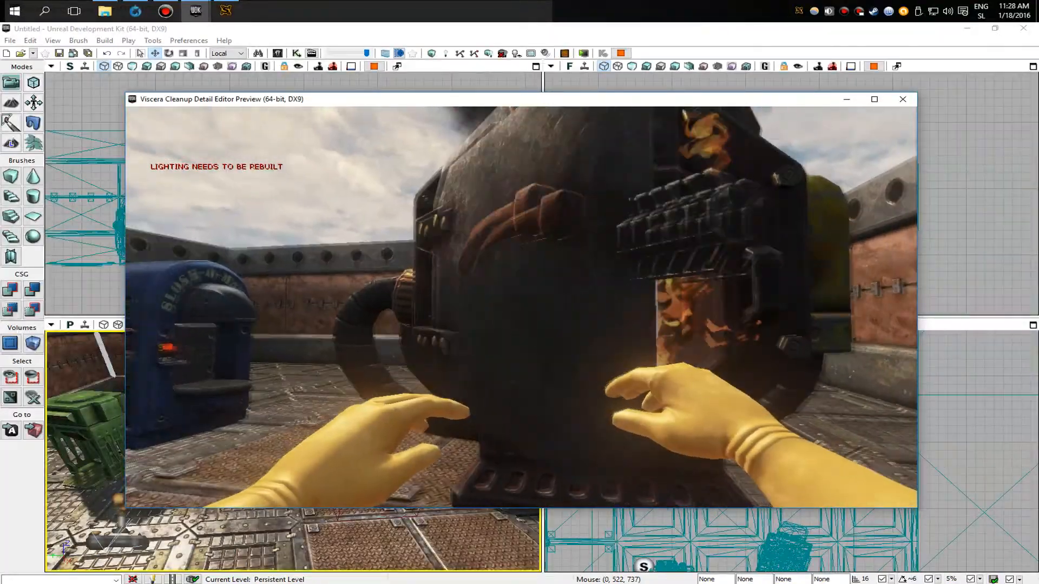